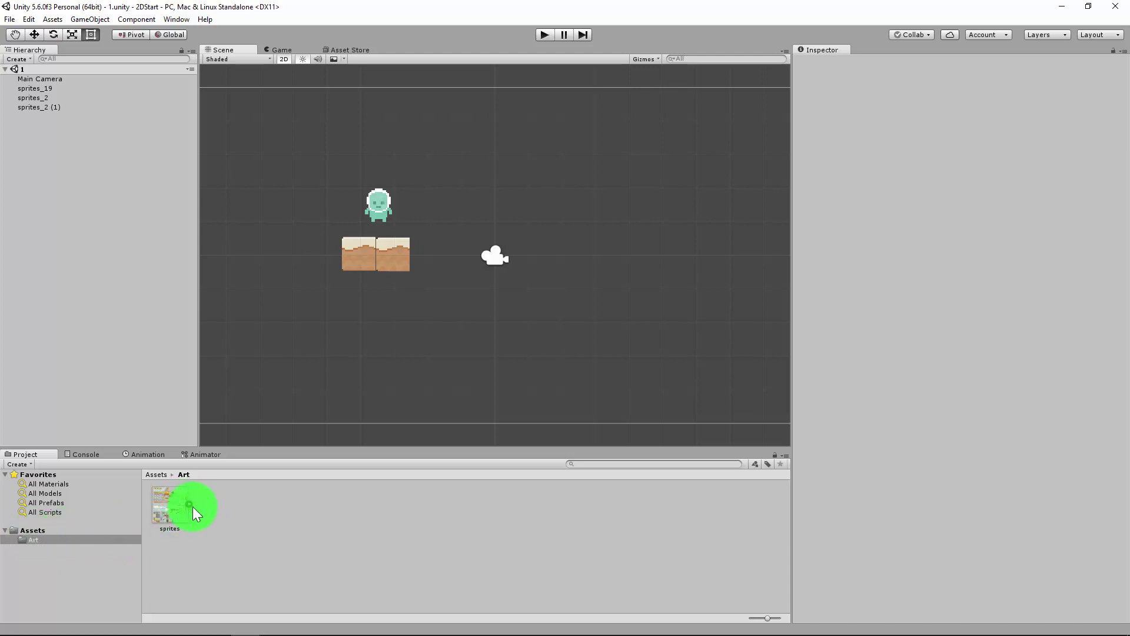
- Create a new folder named Scenes in the Assets folder
click(39, 530)
right_click(39, 529)
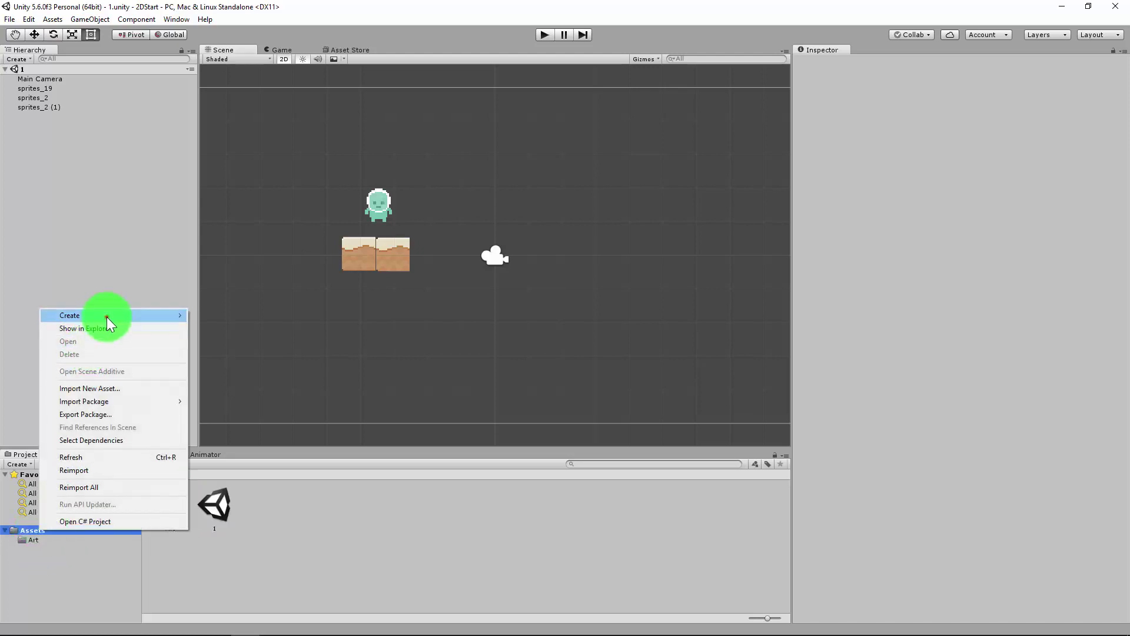
mouse_move(108, 317)
click(244, 317)
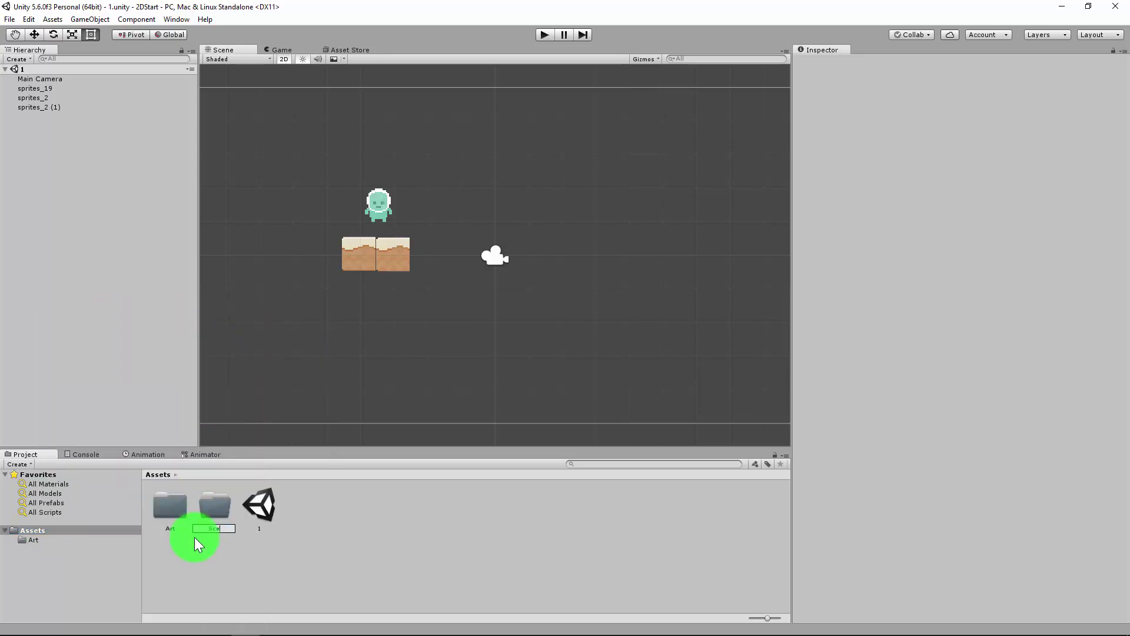
text(Scenes)
key(Return)
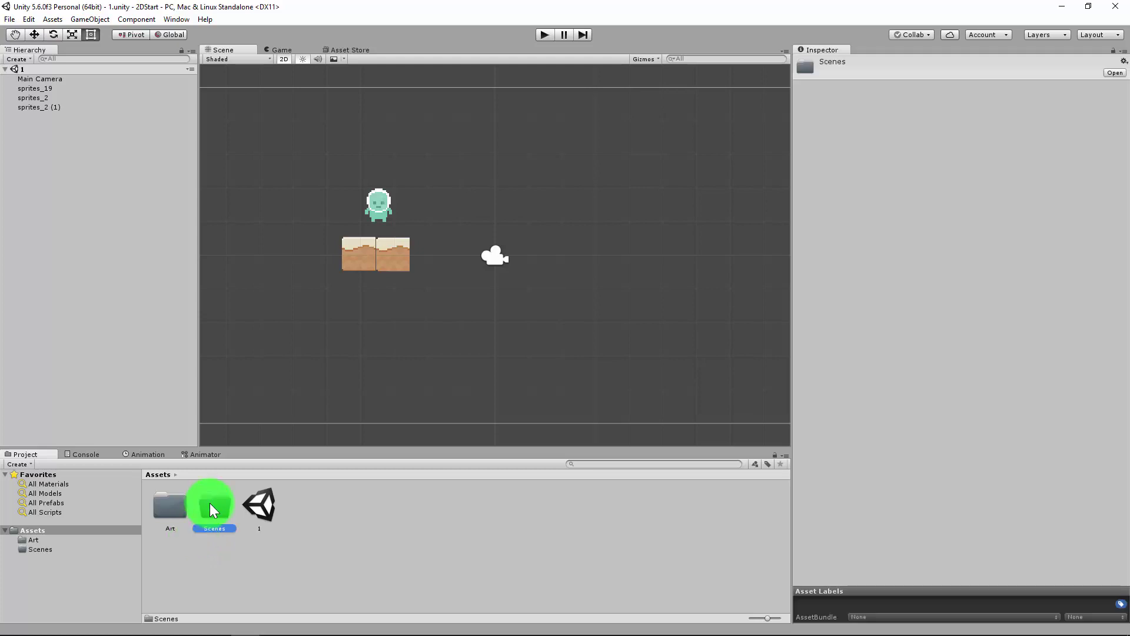
- Try moving scene 1 into Scenes, then cancel its deletion, keeping it in Assets
drag(259, 508, 269, 494)
mouse_move(239, 503)
mouse_down()
mouse_move(227, 196)
mouse_move(184, 192)
mouse_move(226, 564)
mouse_move(192, 424)
mouse_move(285, 507)
mouse_move(244, 498)
mouse_up()
click(253, 500)
key(Delete)
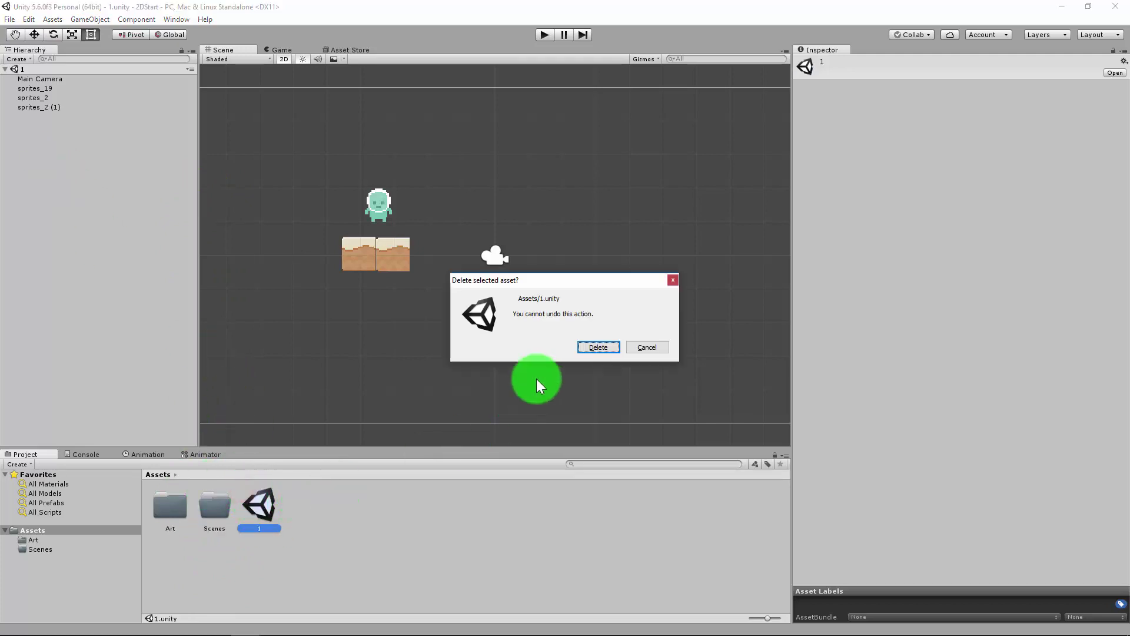
click(648, 347)
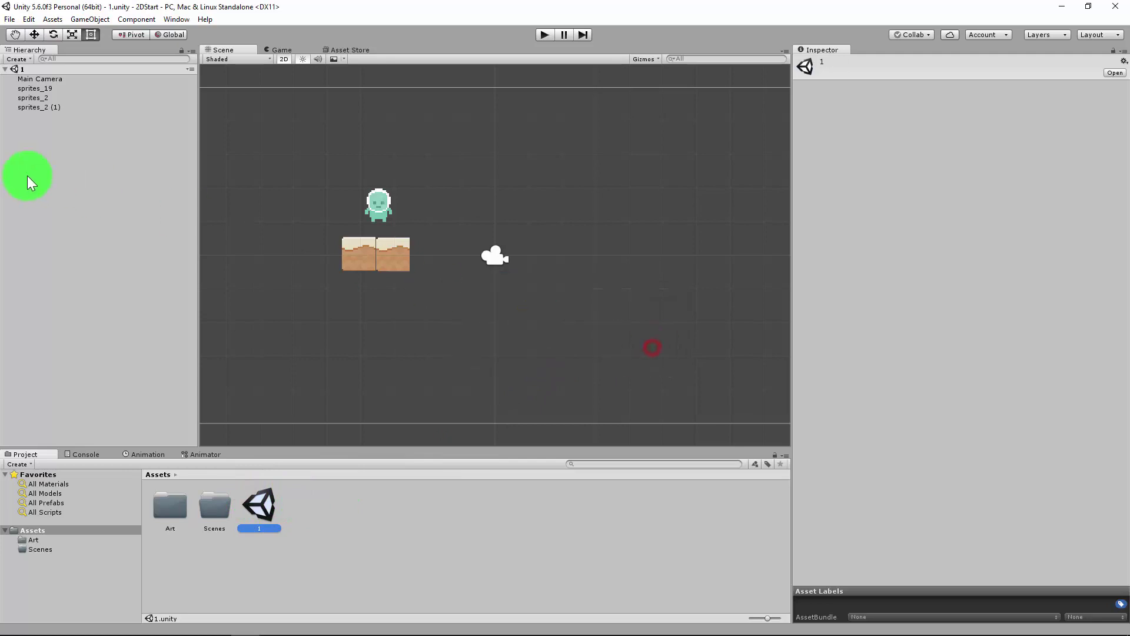
- Save the open scene under the file name Level1 inside the Scenes folder
click(8, 19)
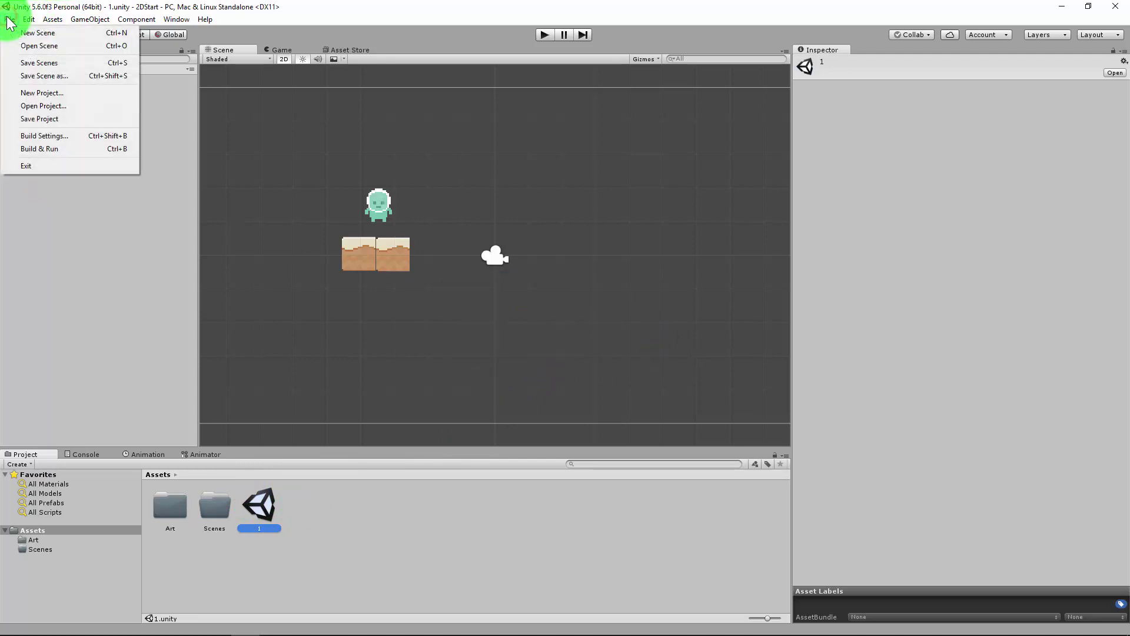
click(47, 75)
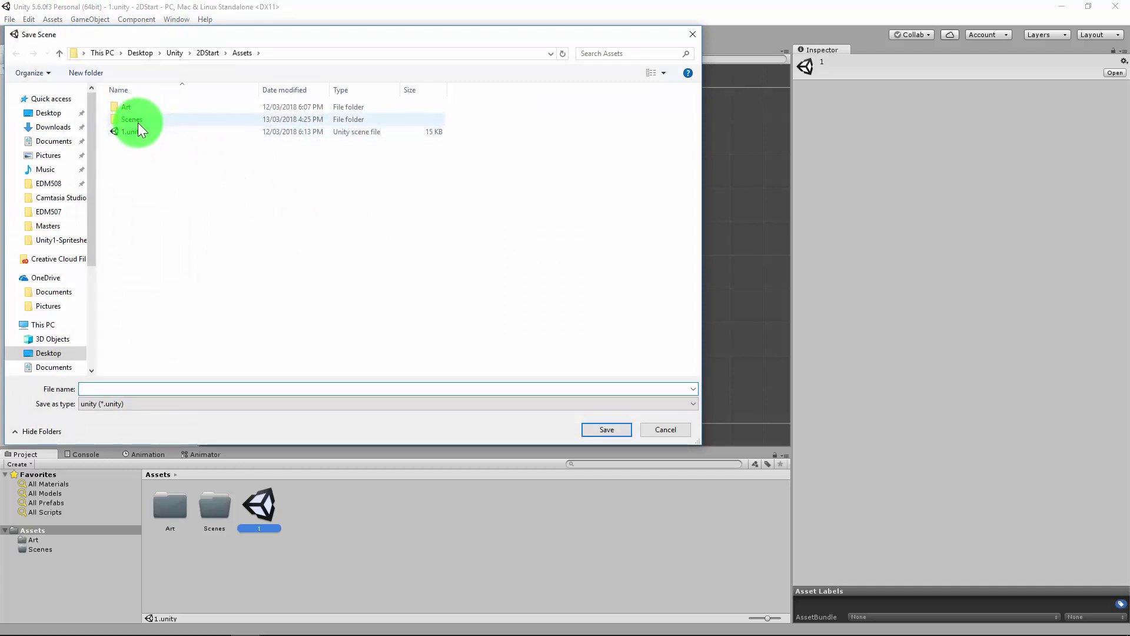
double_click(138, 121)
click(235, 391)
text(Level1)
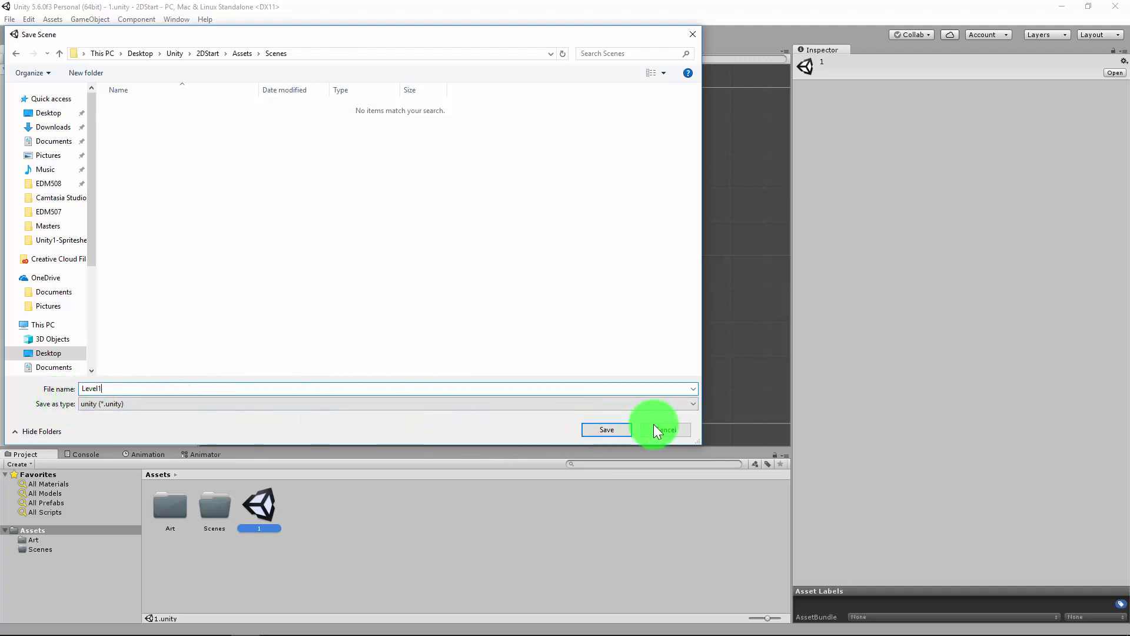
click(615, 429)
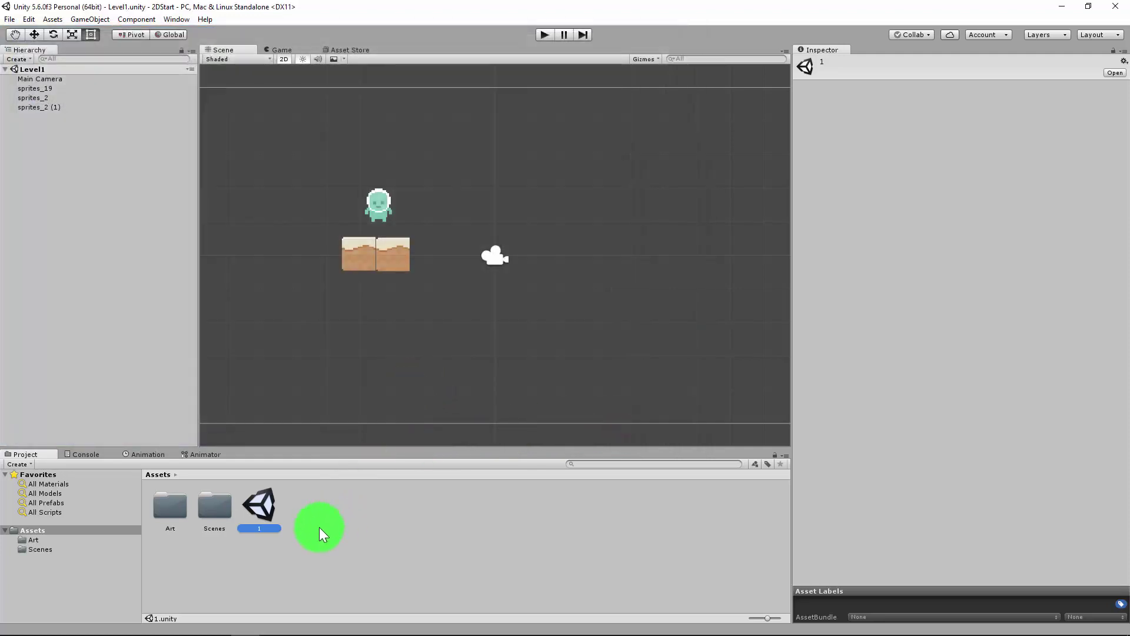
- Delete the old scene 1 from Assets and reopen Scenes, which now holds only Level1
double_click(210, 504)
click(173, 505)
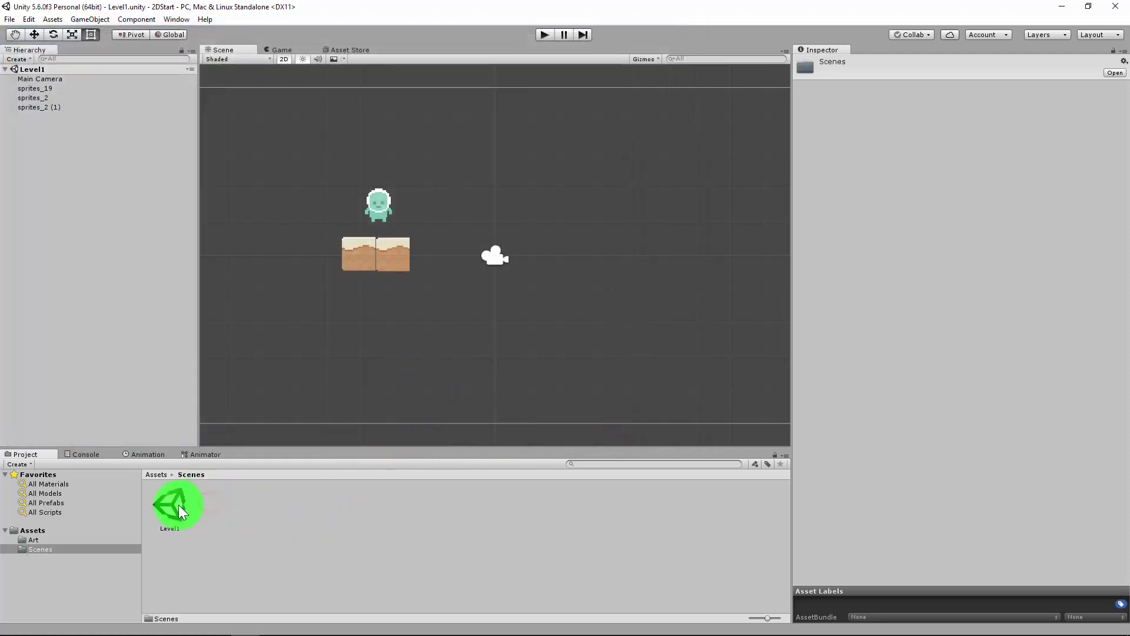
click(40, 531)
right_click(254, 509)
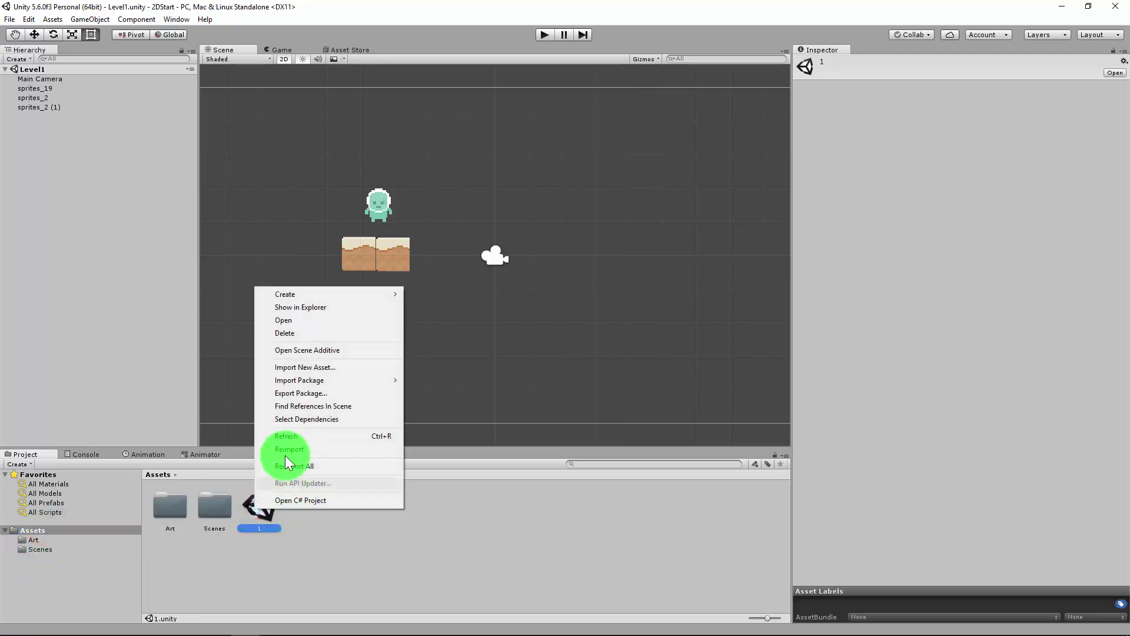
click(292, 334)
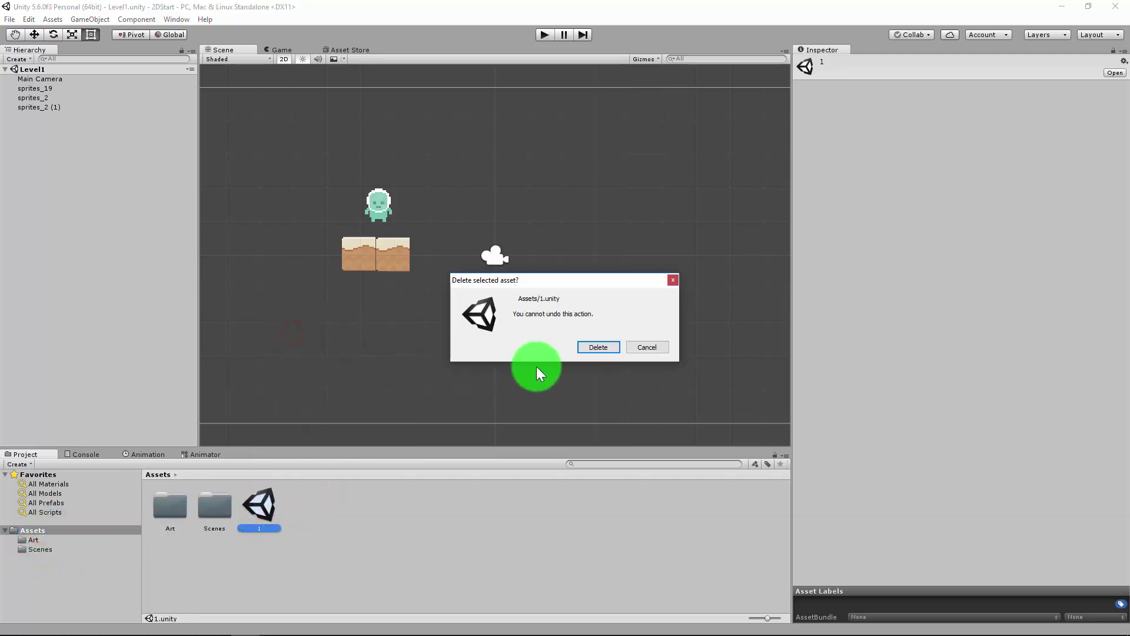
click(606, 350)
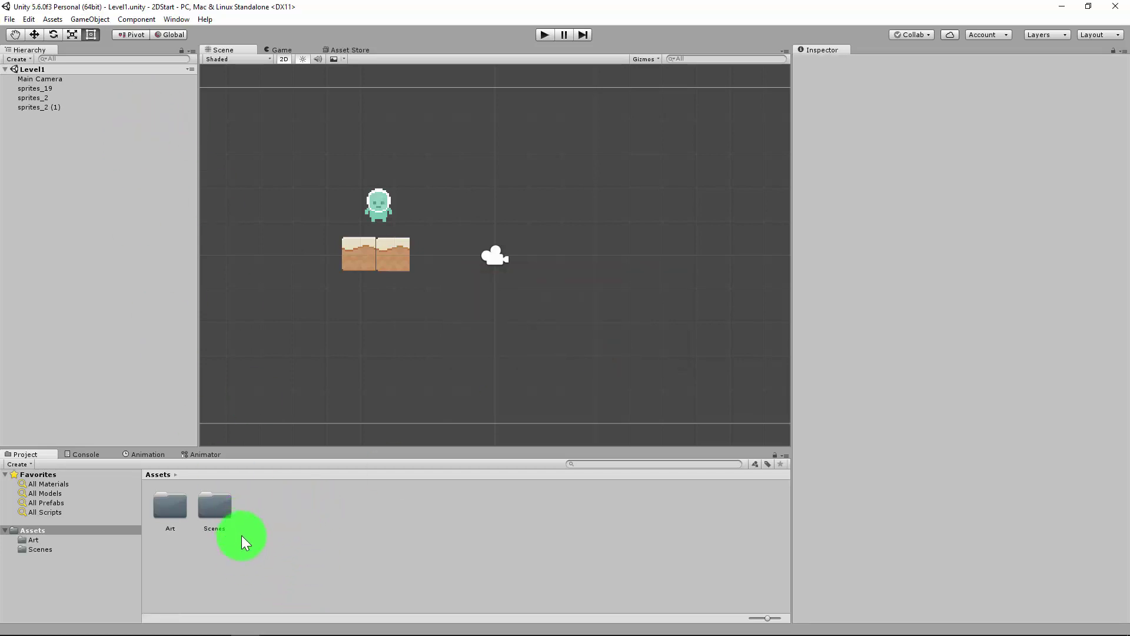
double_click(218, 507)
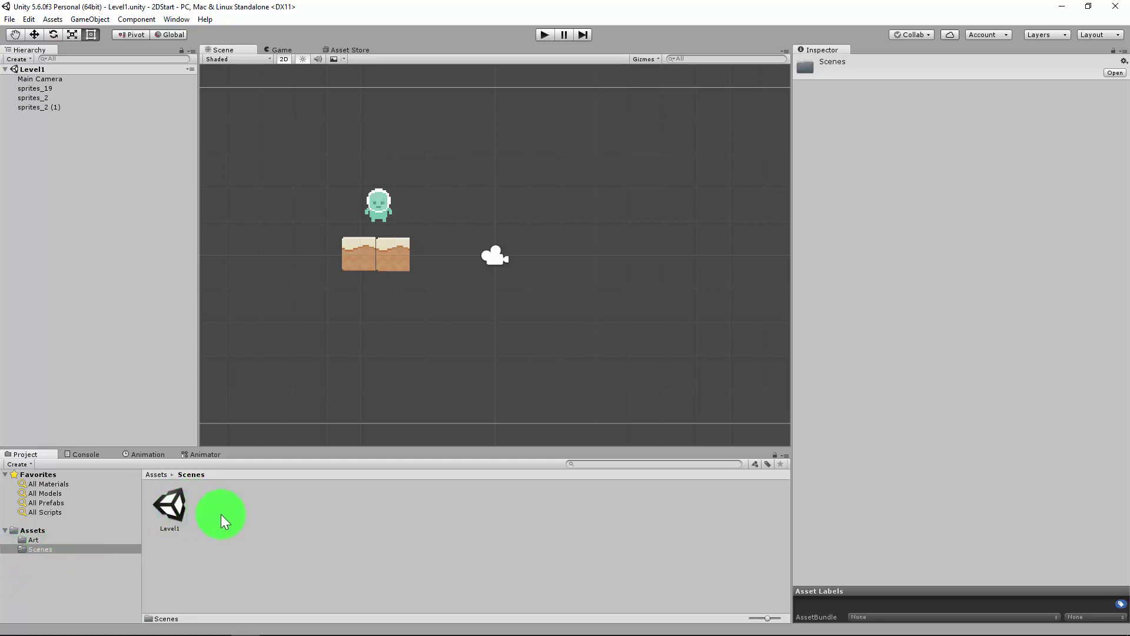
- Delete the character and both ground tiles from the Level1 scene
click(52, 540)
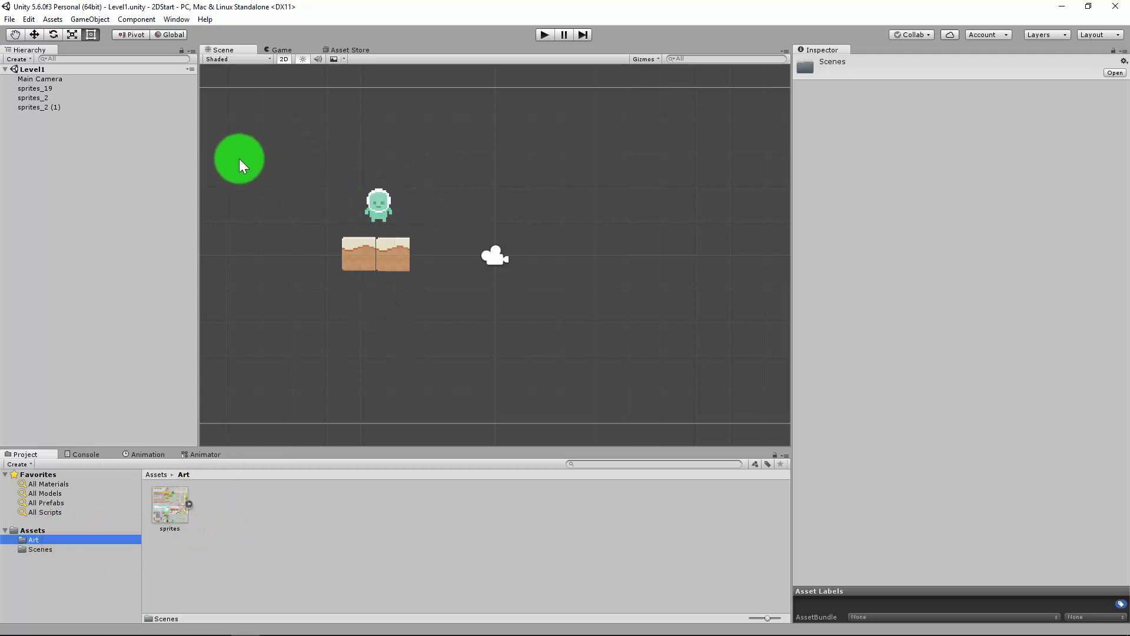
drag(305, 170, 446, 329)
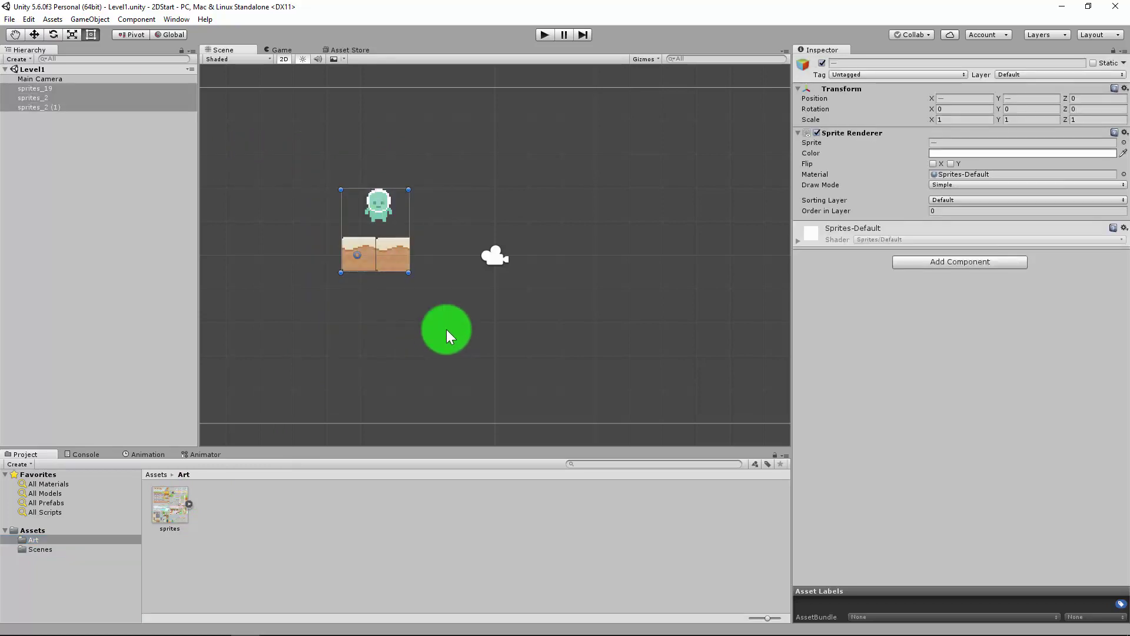
key(Delete)
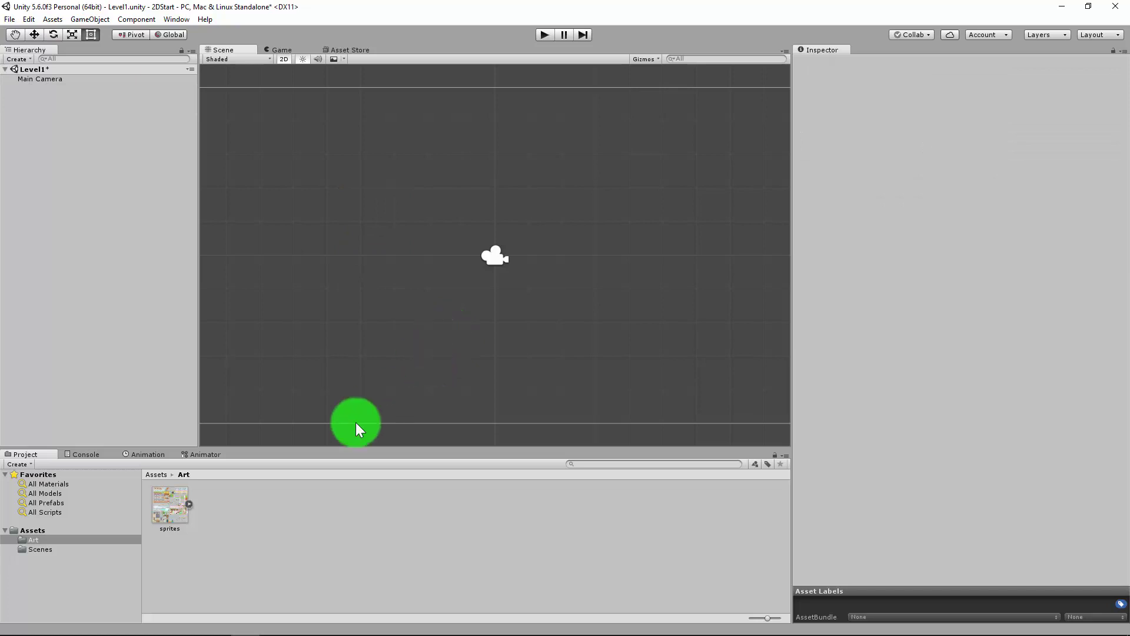
- Expand the Art folder's sprite sheet and scroll through its individual sprites
click(190, 506)
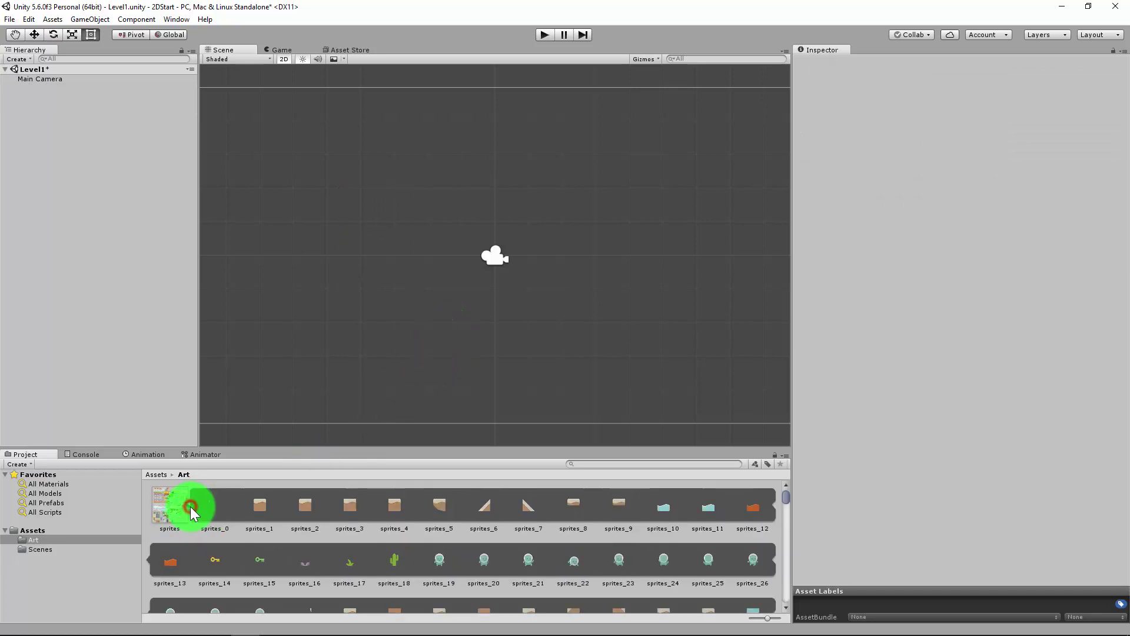
scroll(365, 525, down, 1)
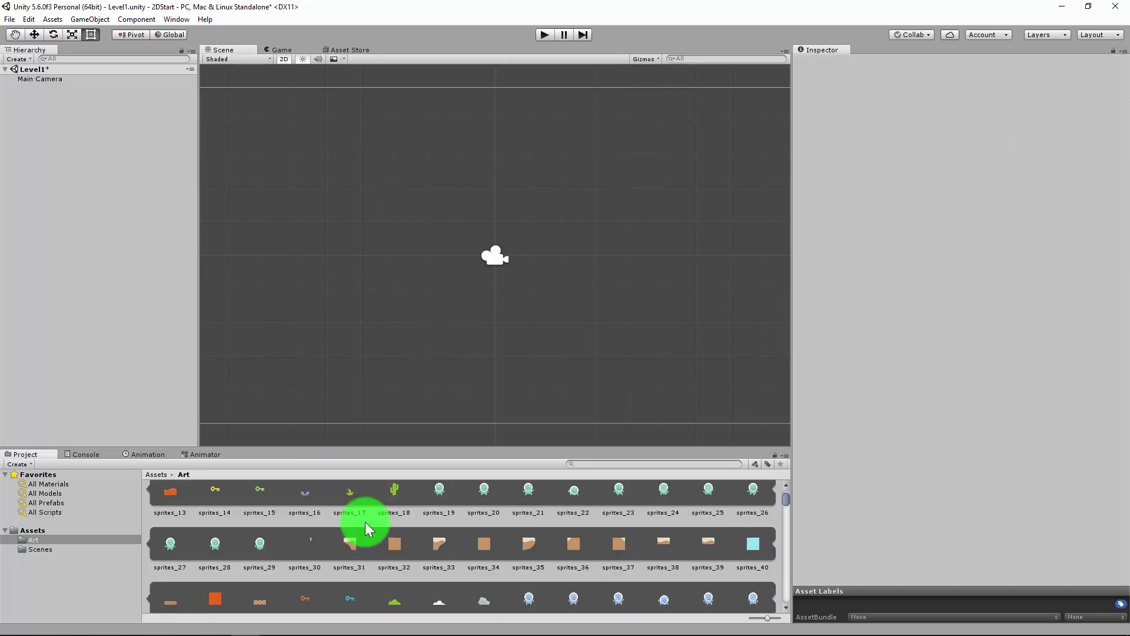
scroll(368, 528, down, 4)
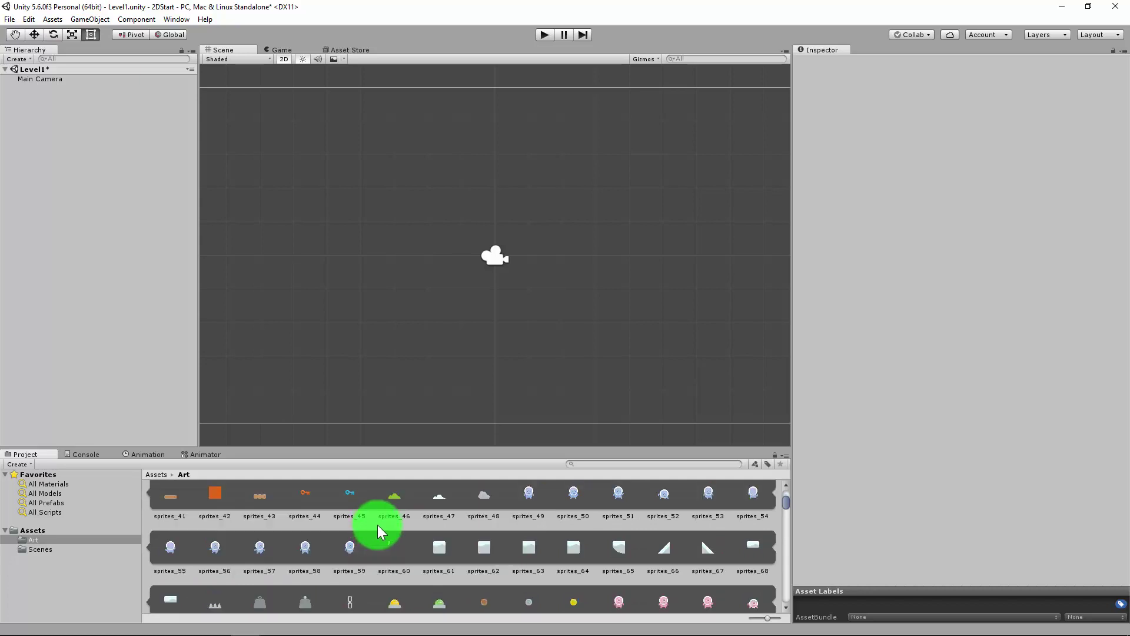
scroll(378, 527, down, 3)
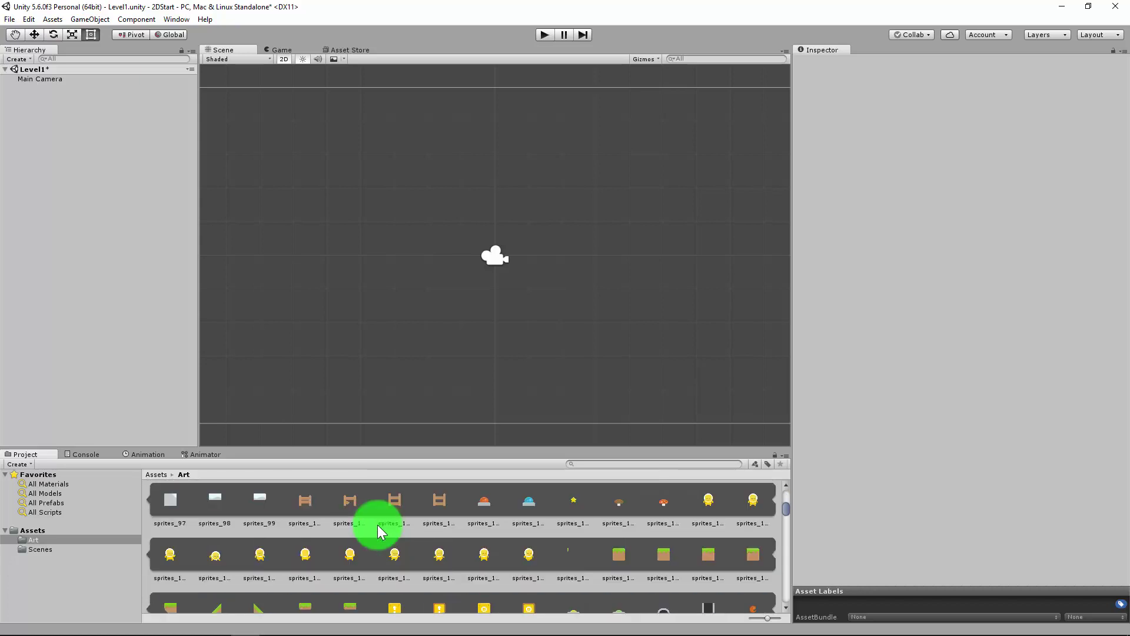
scroll(656, 560, down, 1)
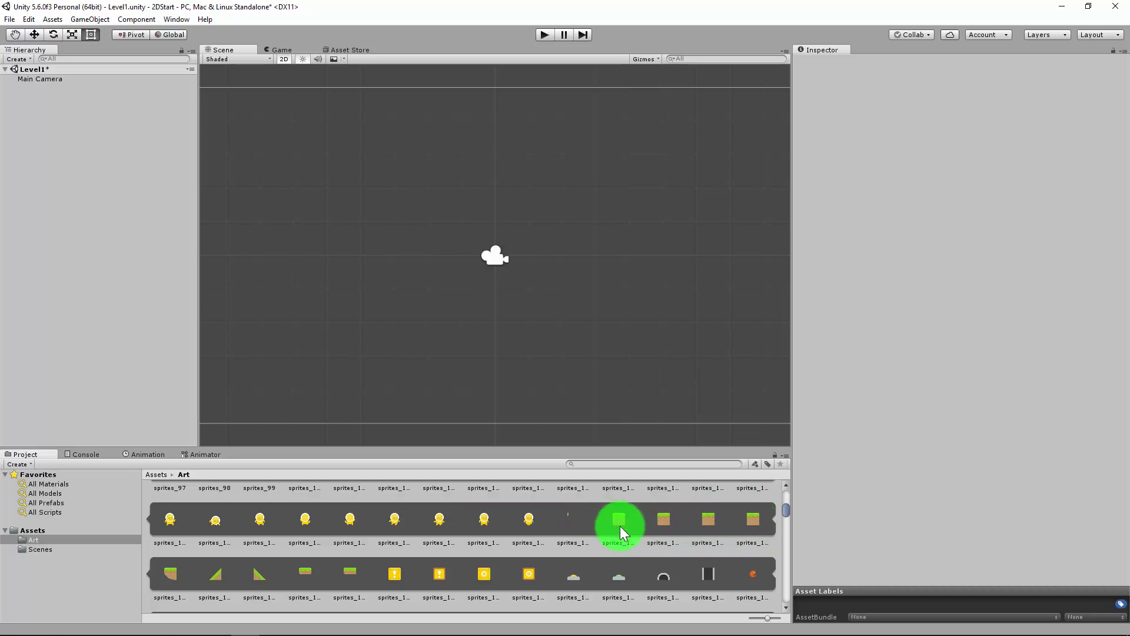
- Place grass tiles sprites_123, sprites_122 and sprites_124 in the scene, then select sprites_123
click(708, 520)
drag(710, 521, 430, 234)
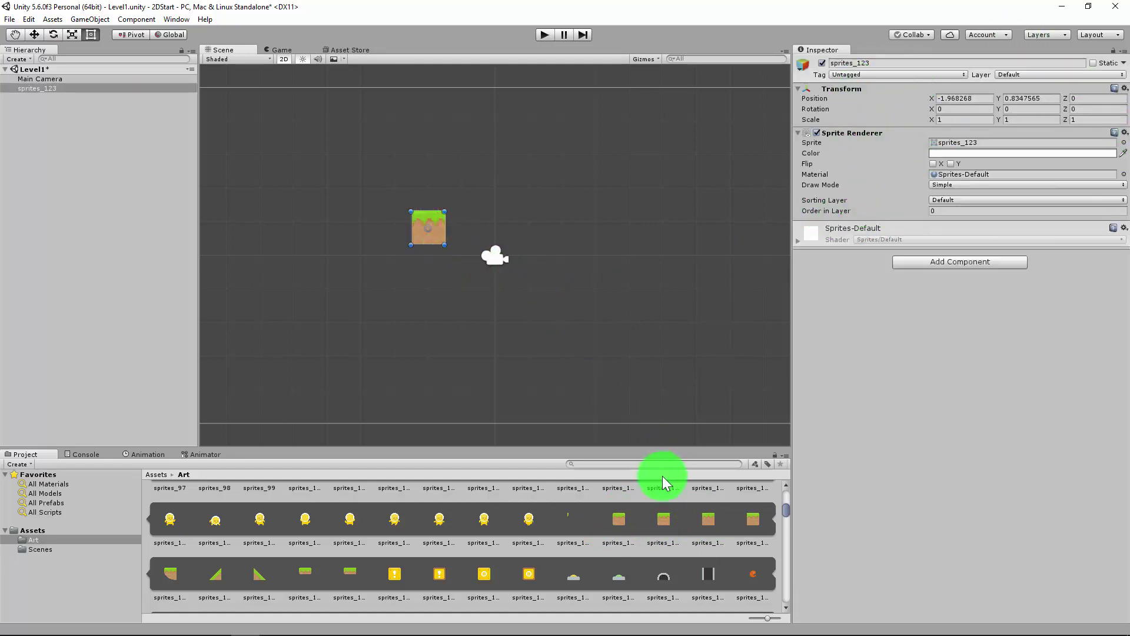
drag(663, 519, 304, 196)
drag(747, 531, 521, 209)
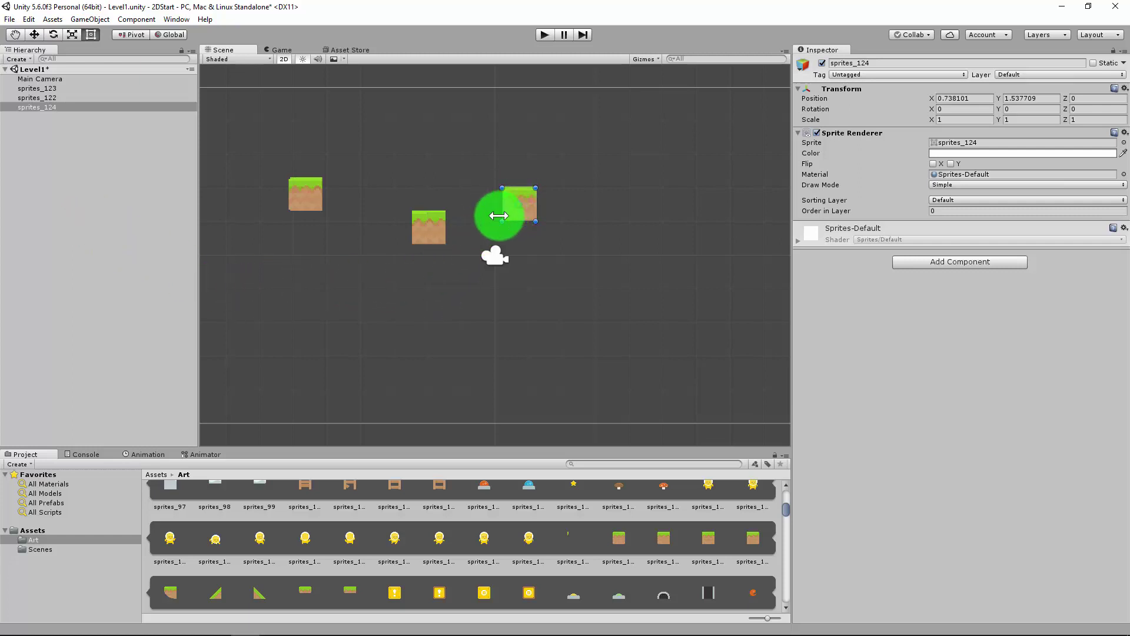
click(433, 230)
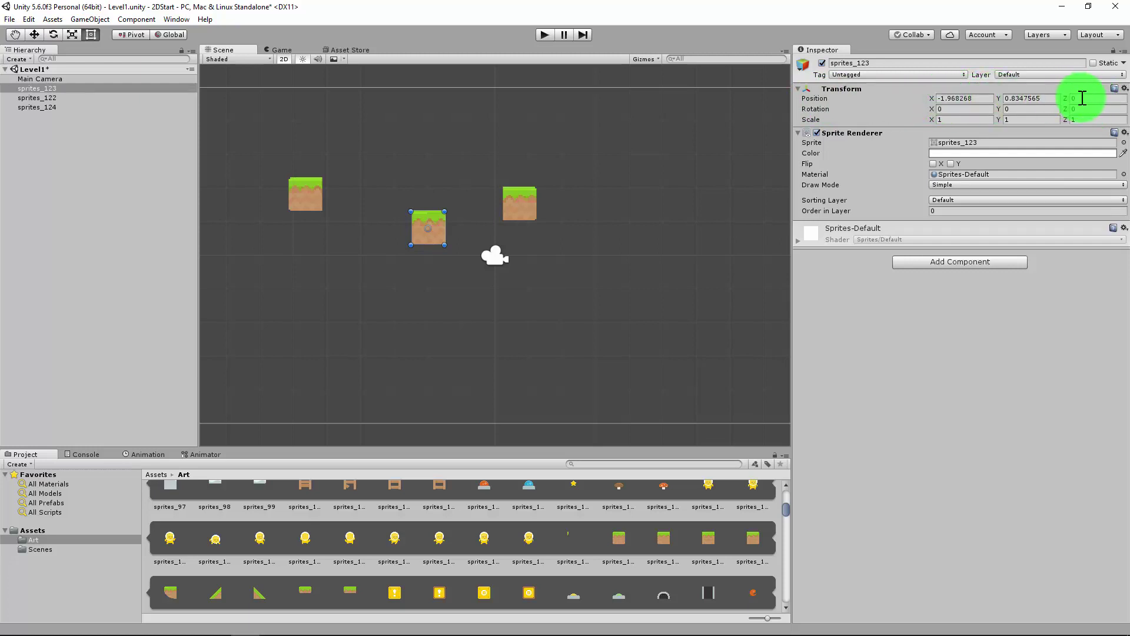
- Set the centre tile sprites_123 to position X 0, Y 0
click(971, 99)
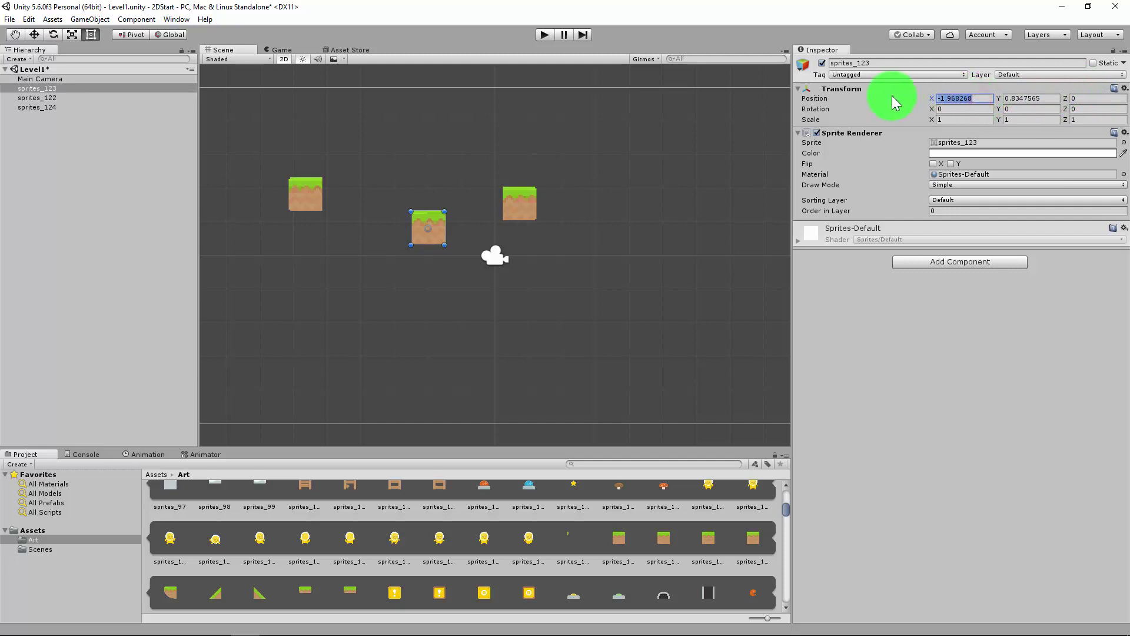
text(0)
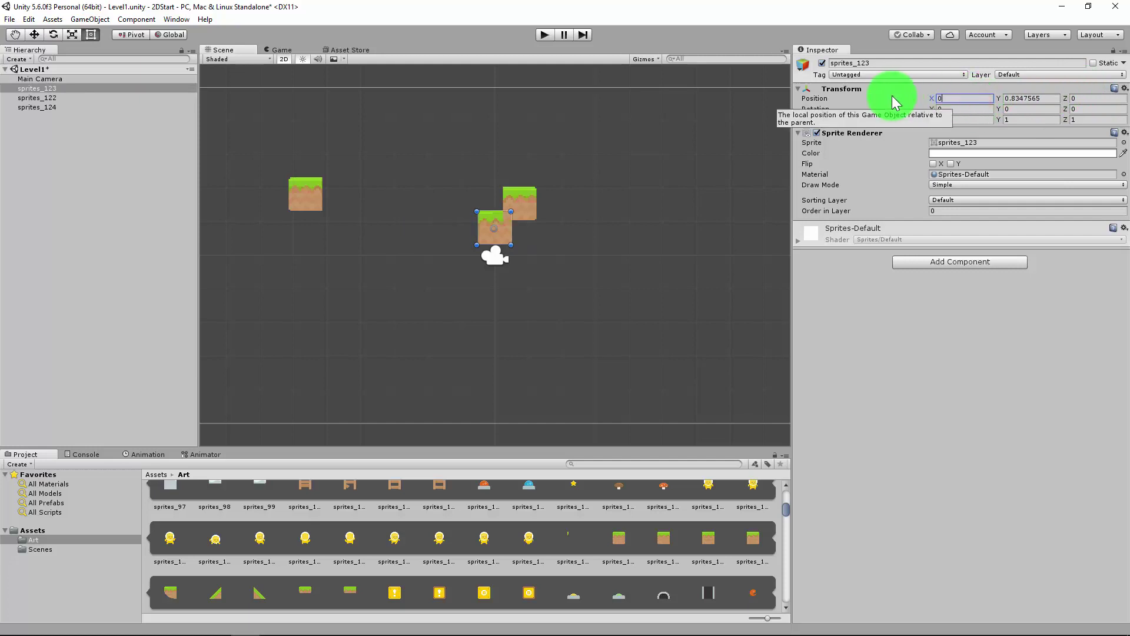
key(Tab)
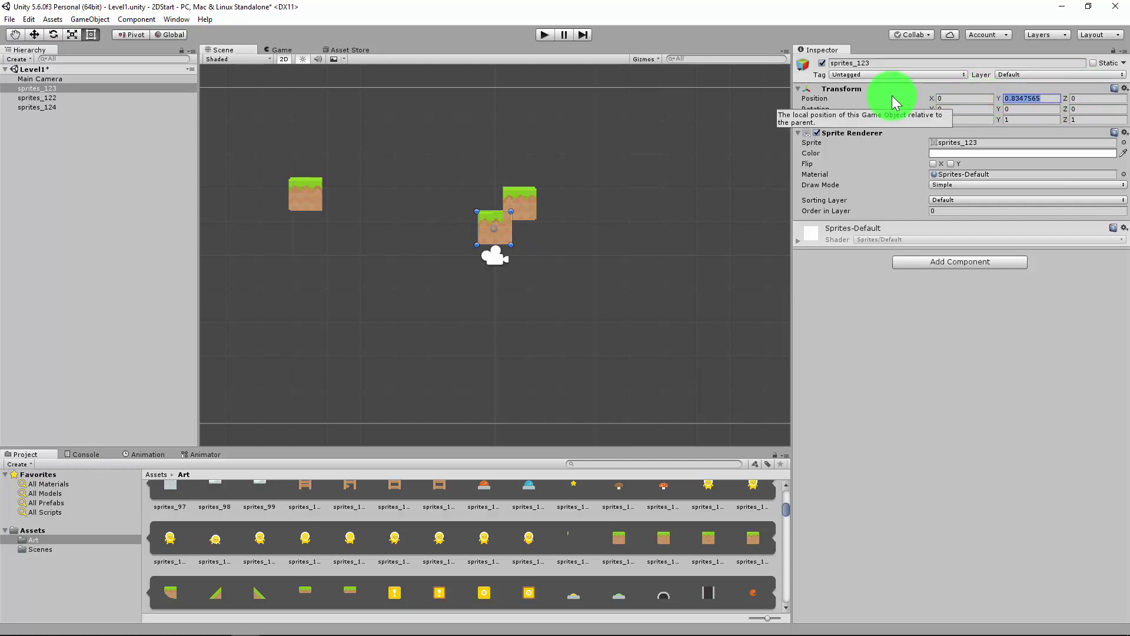
text(0)
key(Tab)
scroll(450, 268, down, 2)
scroll(450, 272, up, 1)
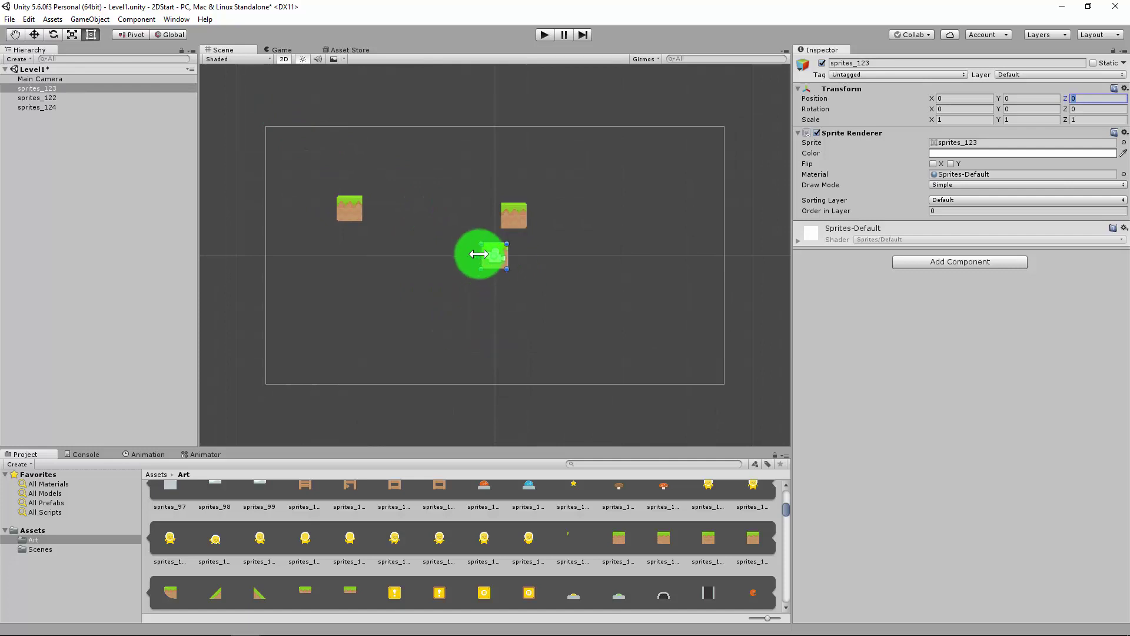
- Lower sprites_122 and sprites_124 to Y 0 and move sprites_124 right of centre
click(355, 214)
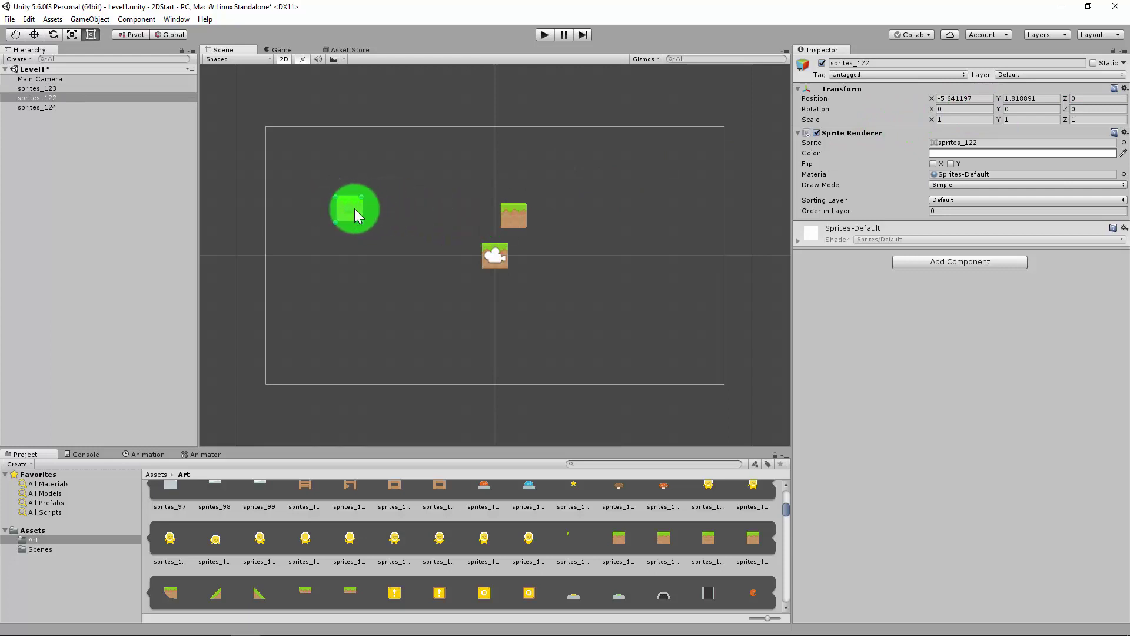
drag(359, 207, 361, 247)
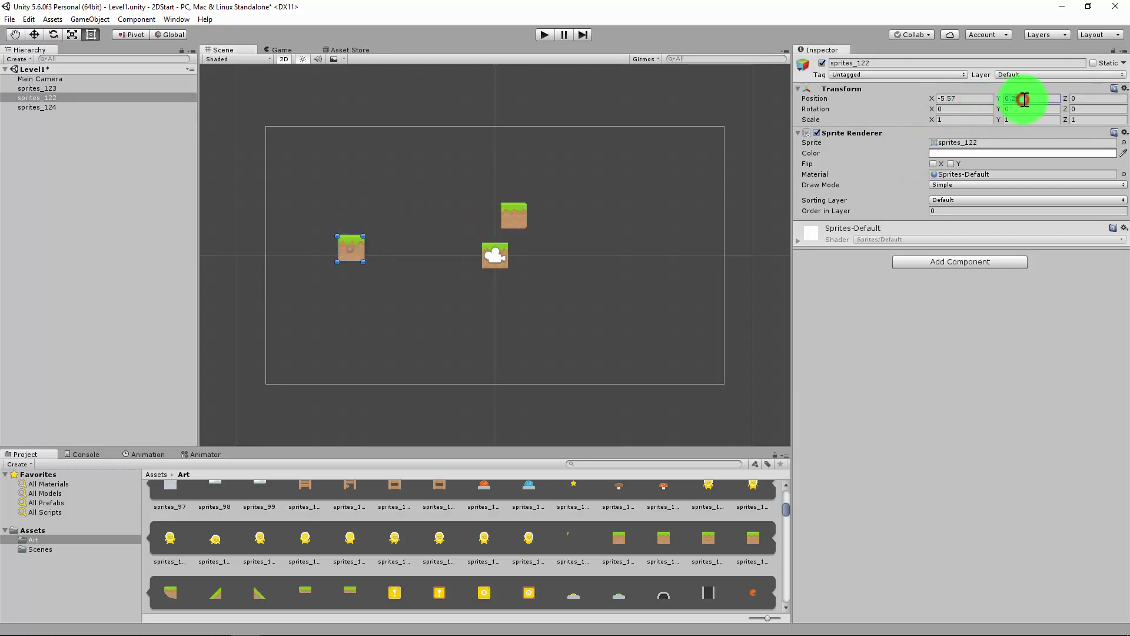
text(0)
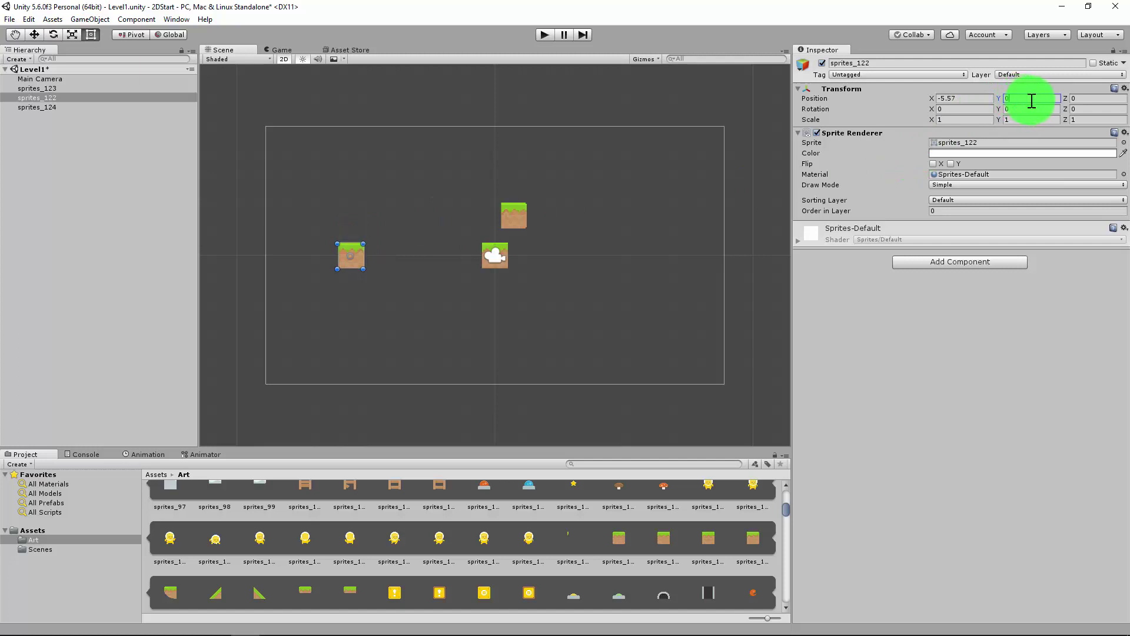
click(517, 218)
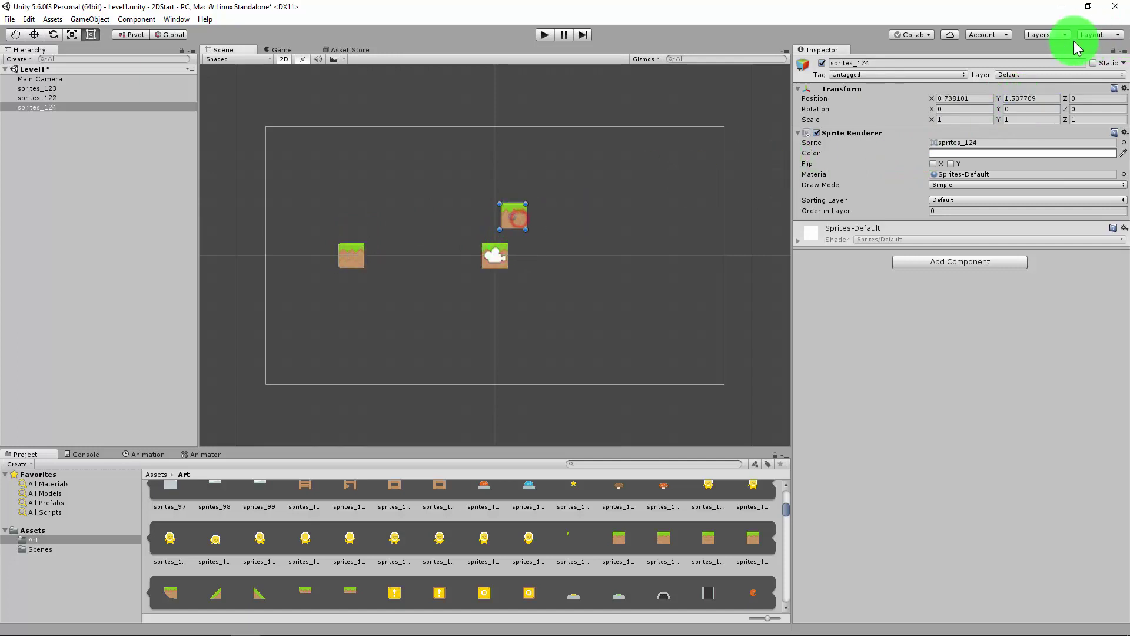
click(1056, 97)
text(0)
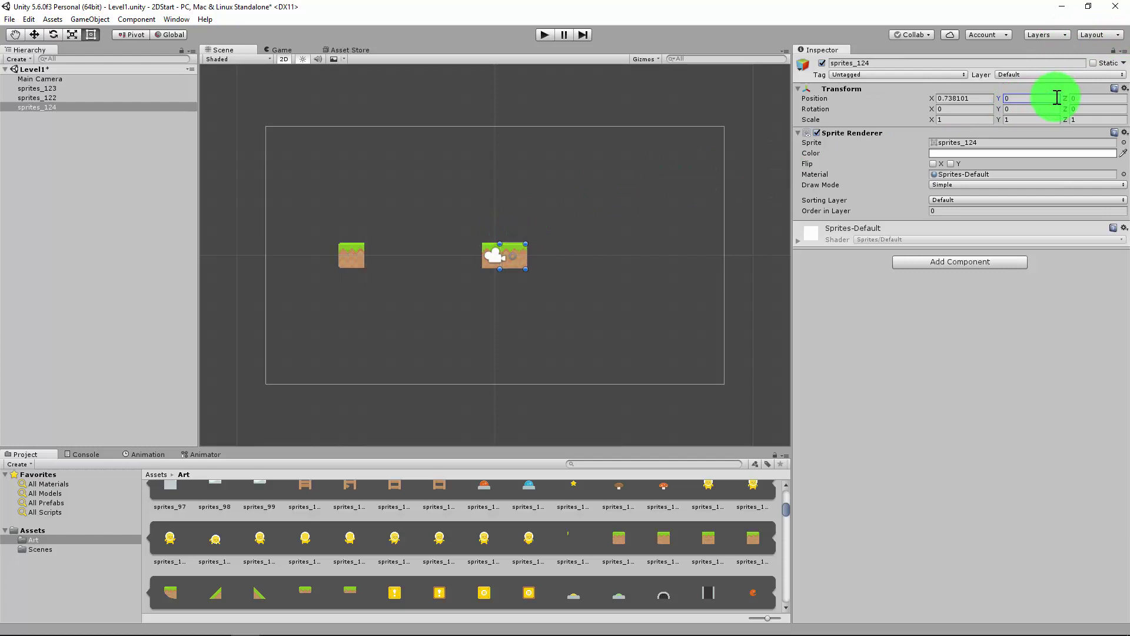
drag(513, 252, 674, 260)
- Duplicate the centre tile sprites_123 several times and move the copies to the right
click(507, 256)
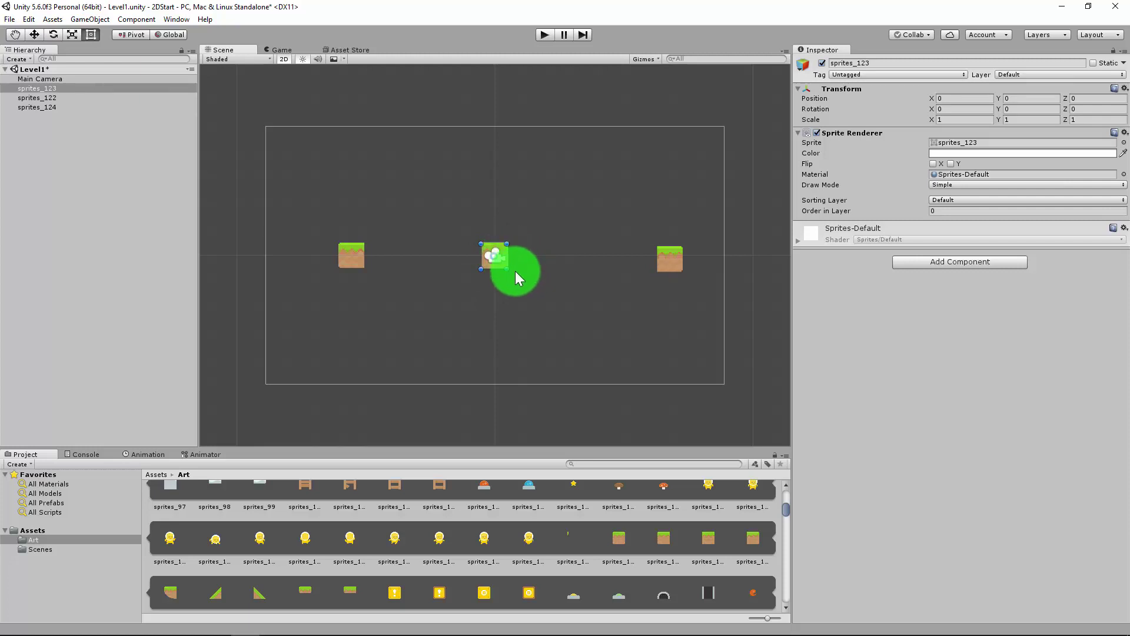
key(ctrl+d)
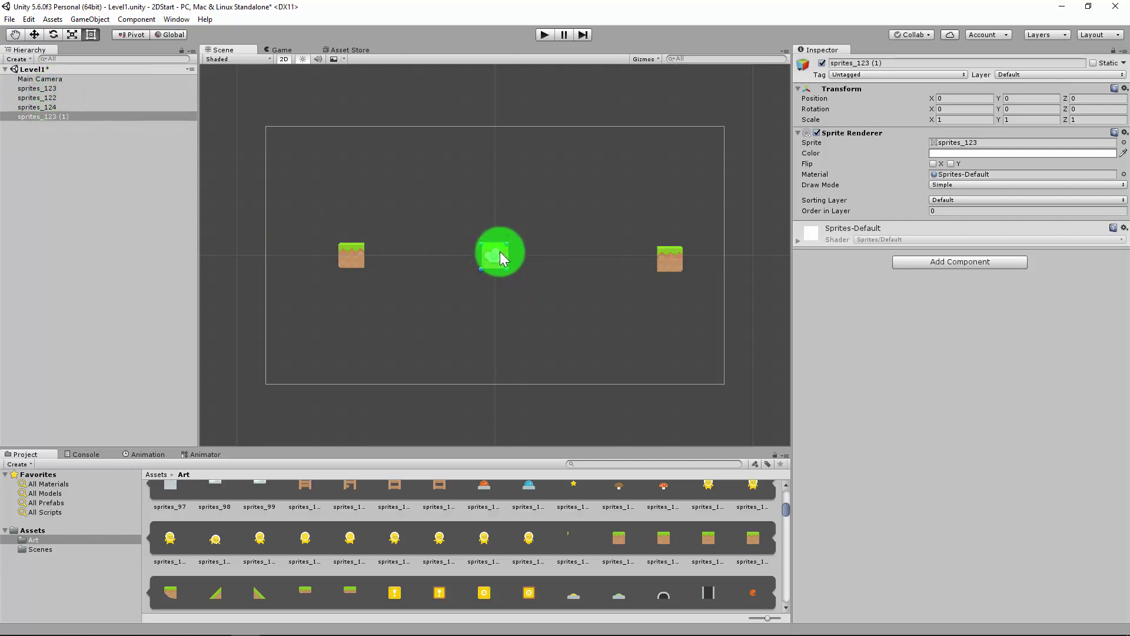
drag(500, 253, 556, 255)
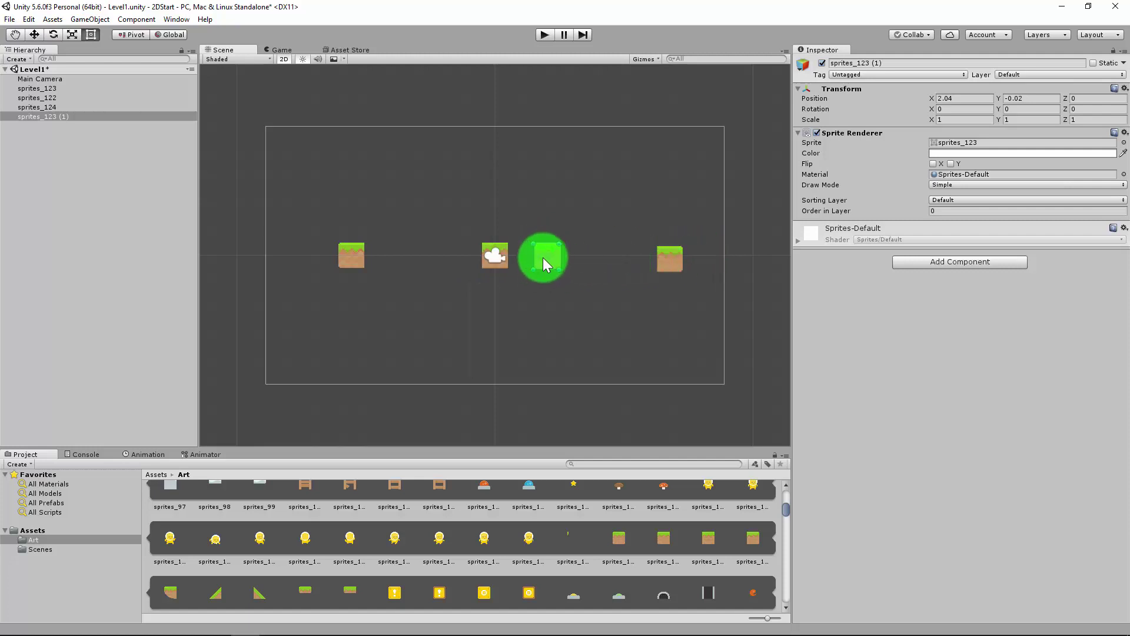
drag(545, 269, 588, 260)
mouse_move(587, 259)
middle_down()
mouse_move(564, 265)
mouse_move(578, 264)
middle_up()
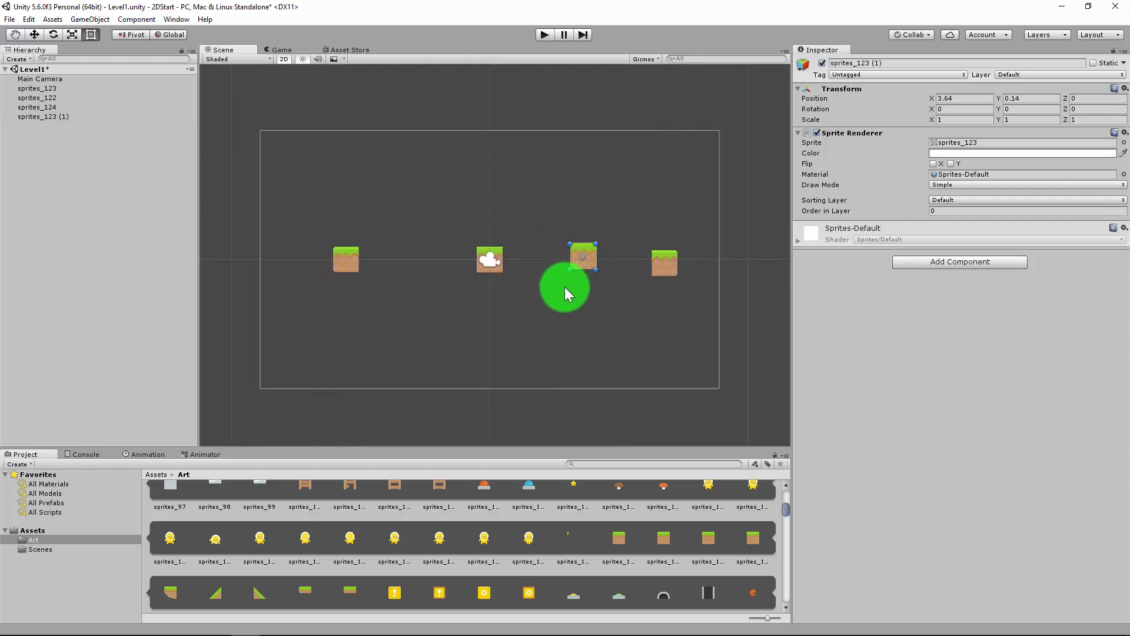
key(ctrl+d)
drag(583, 255, 628, 269)
key(ctrl+d)
key(ctrl+d)
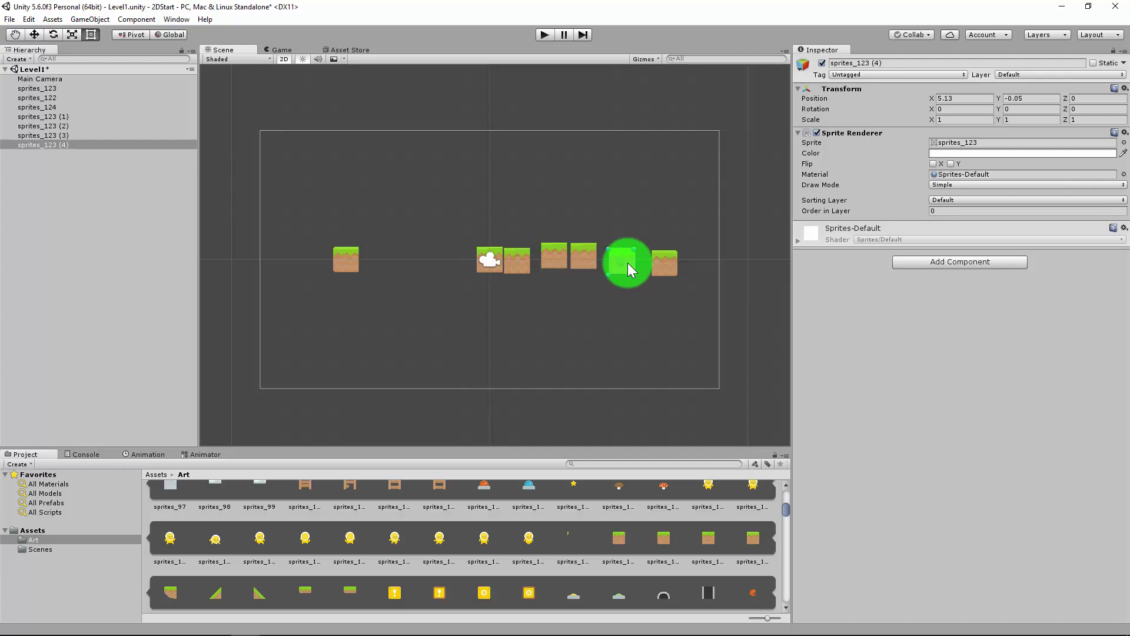
- Vertex-snap copies sprites_123 (3), (2) and (1) flush along the platform from X 1
click(516, 263)
click(513, 259)
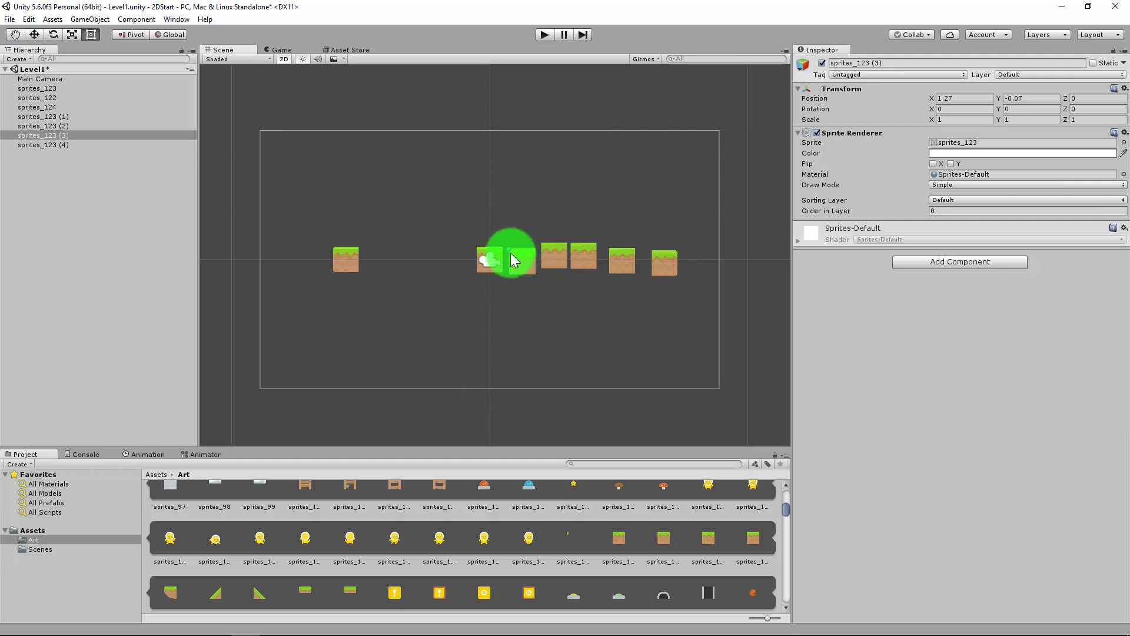
drag(512, 259, 508, 259)
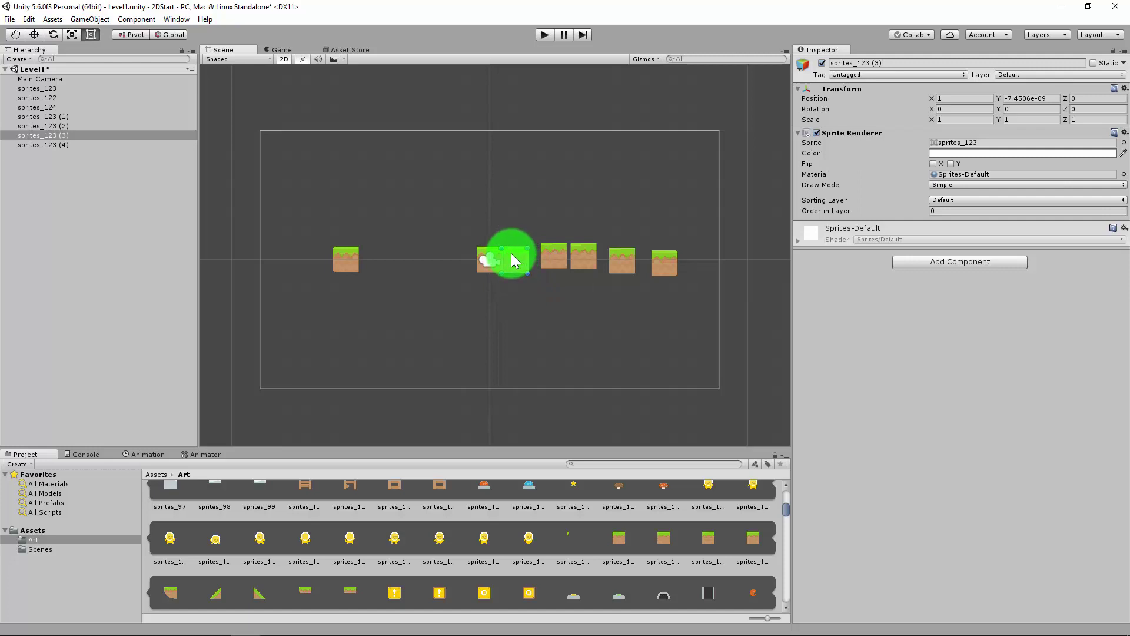
click(554, 257)
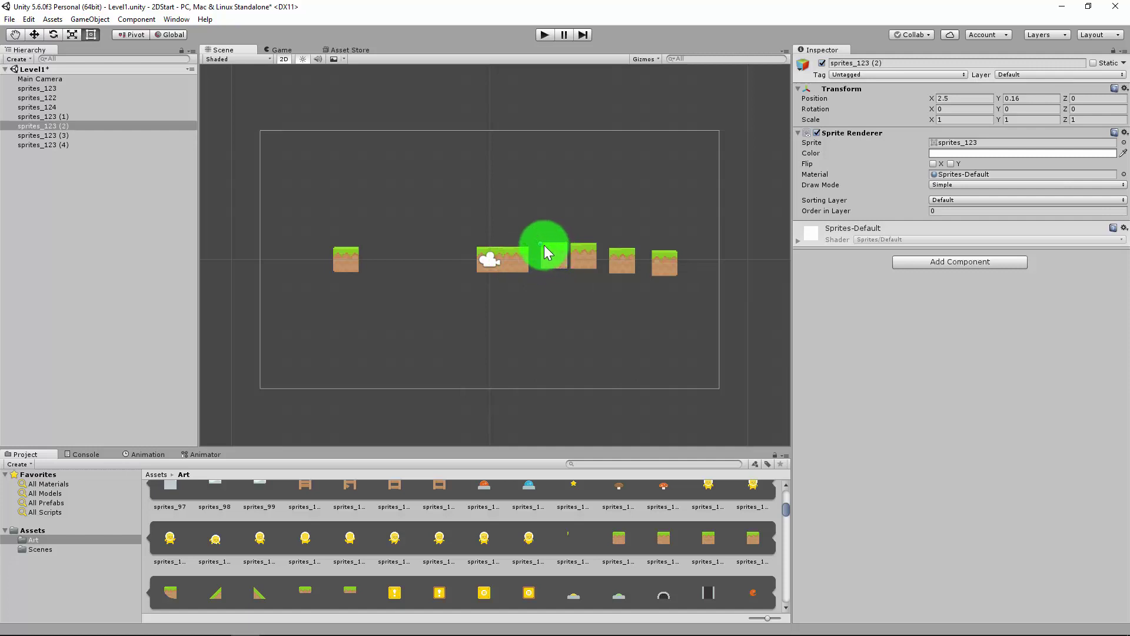
drag(541, 245, 536, 250)
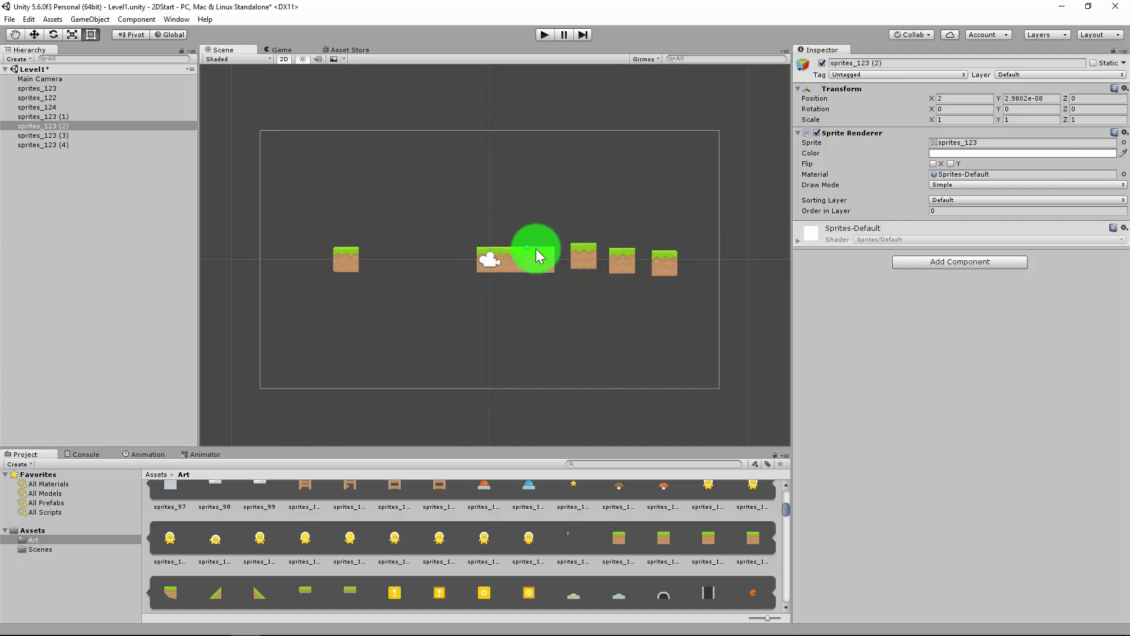
click(579, 253)
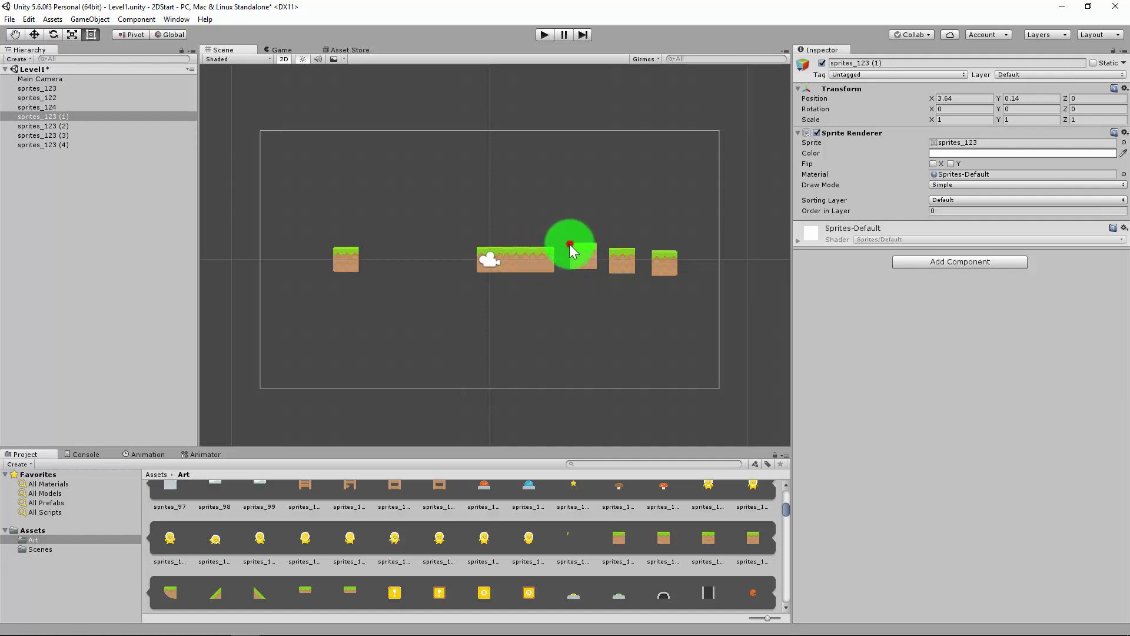
drag(571, 246, 582, 253)
click(616, 260)
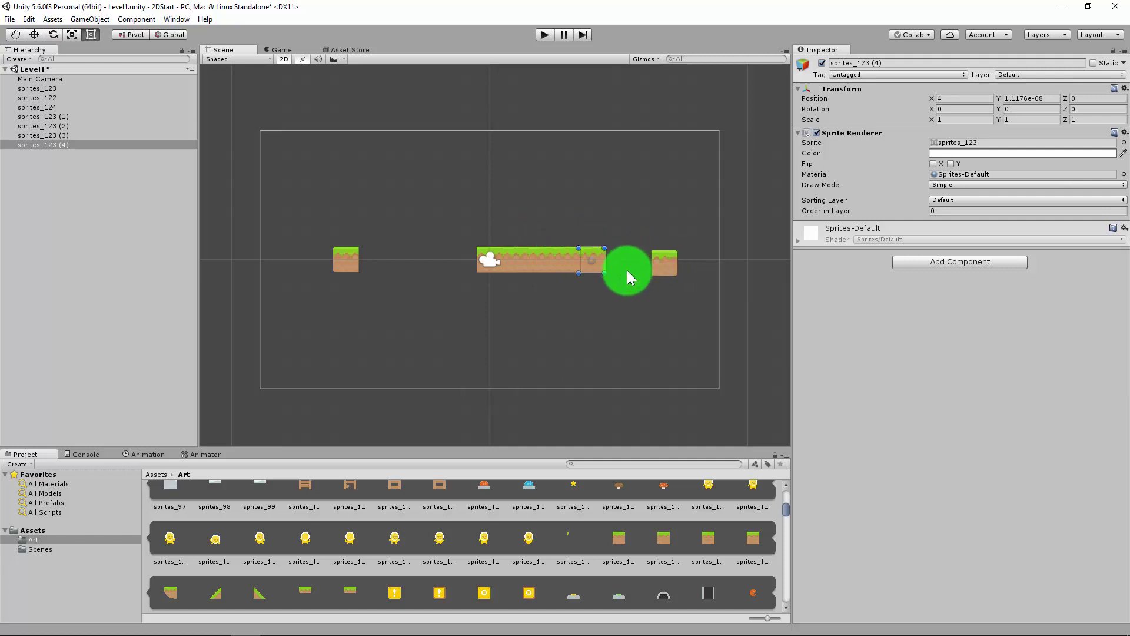
- Drag the left tile sprites_122 and right tile sprites_124 toward the platform's ends
scroll(656, 260, up, 5)
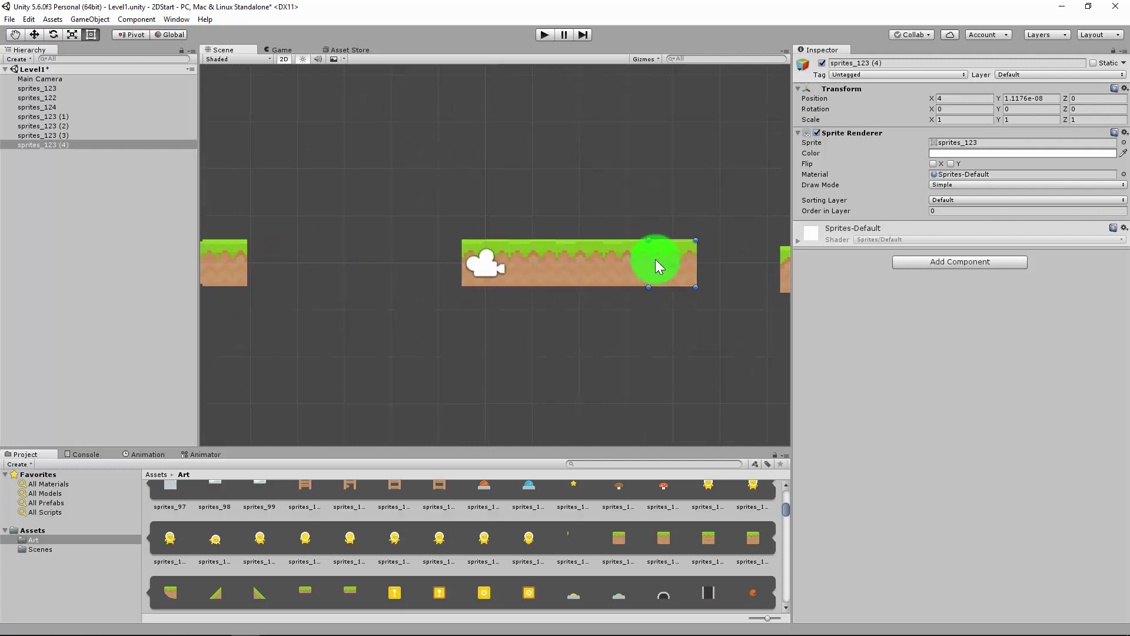
click(265, 269)
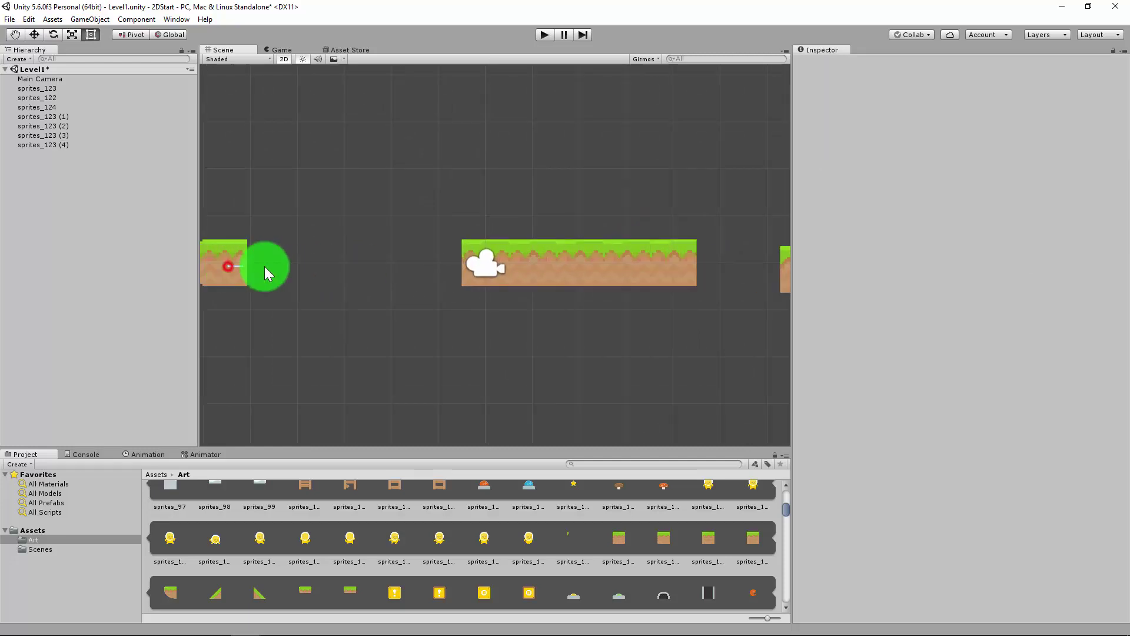
click(230, 269)
drag(242, 272, 428, 272)
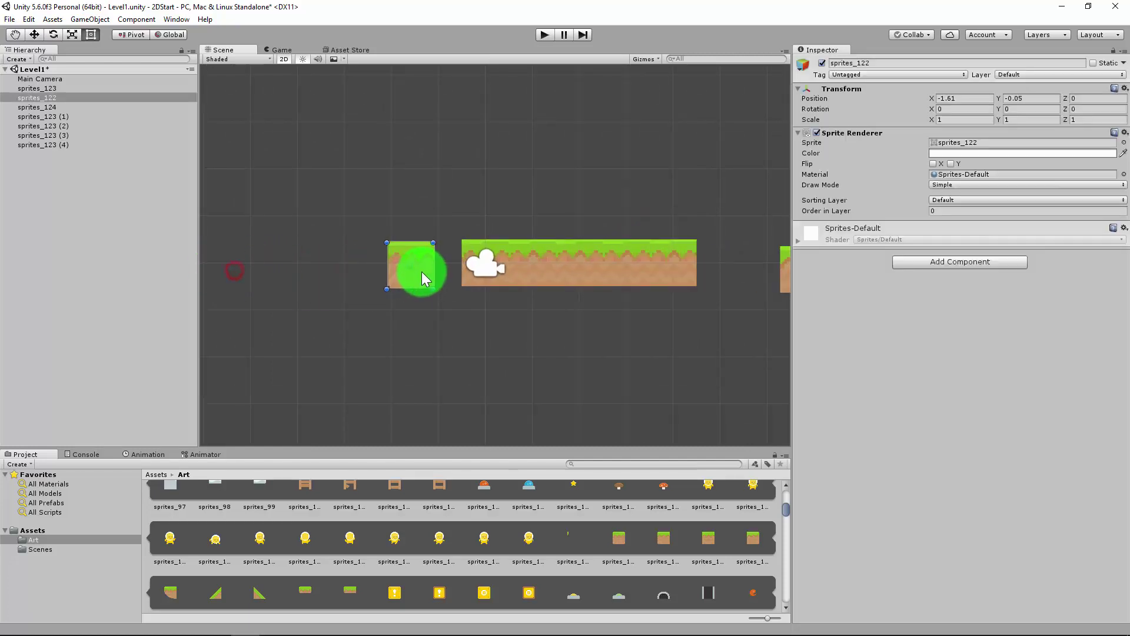
click(393, 304)
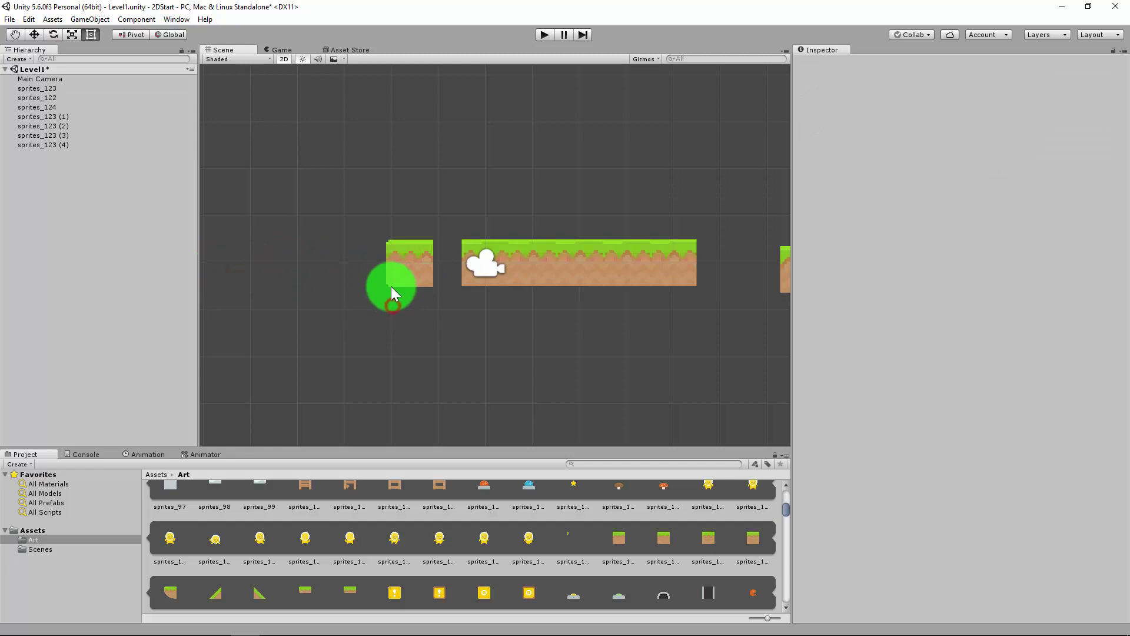
click(783, 273)
drag(783, 274, 731, 277)
click(724, 304)
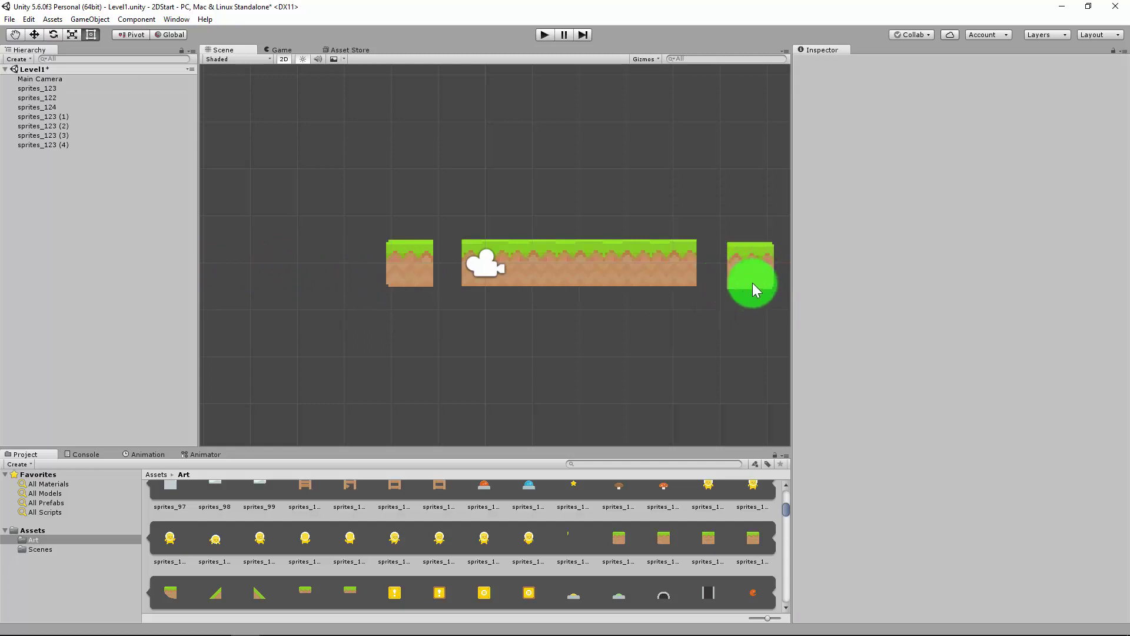
- Vertex-snap sprites_124 and sprites_122 flush against the platform's end and start
click(755, 266)
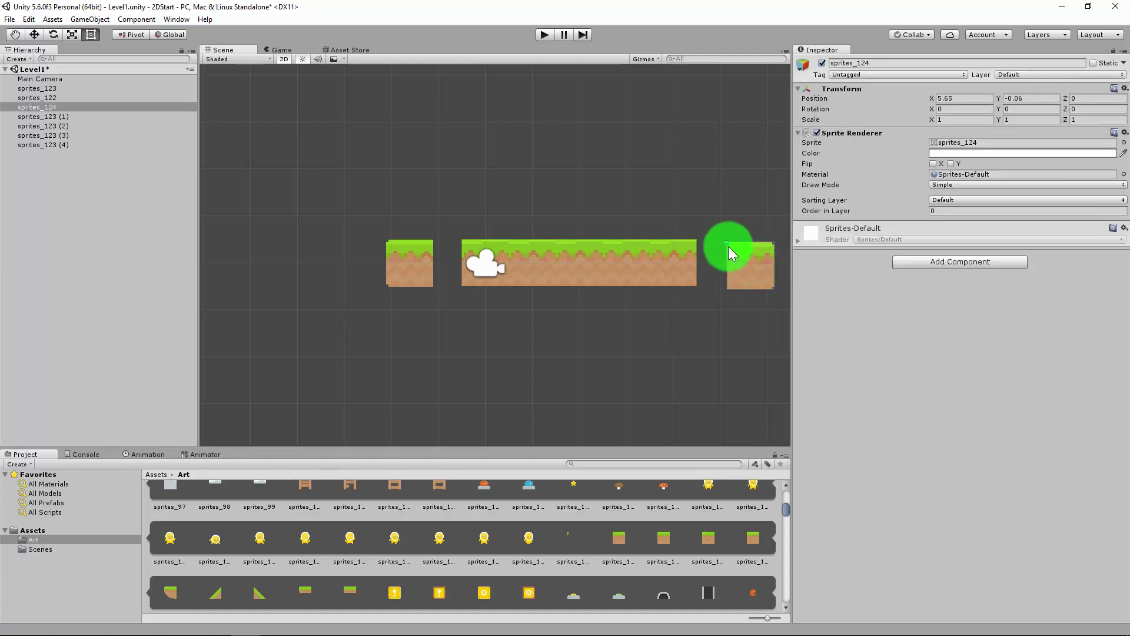
drag(728, 247, 720, 245)
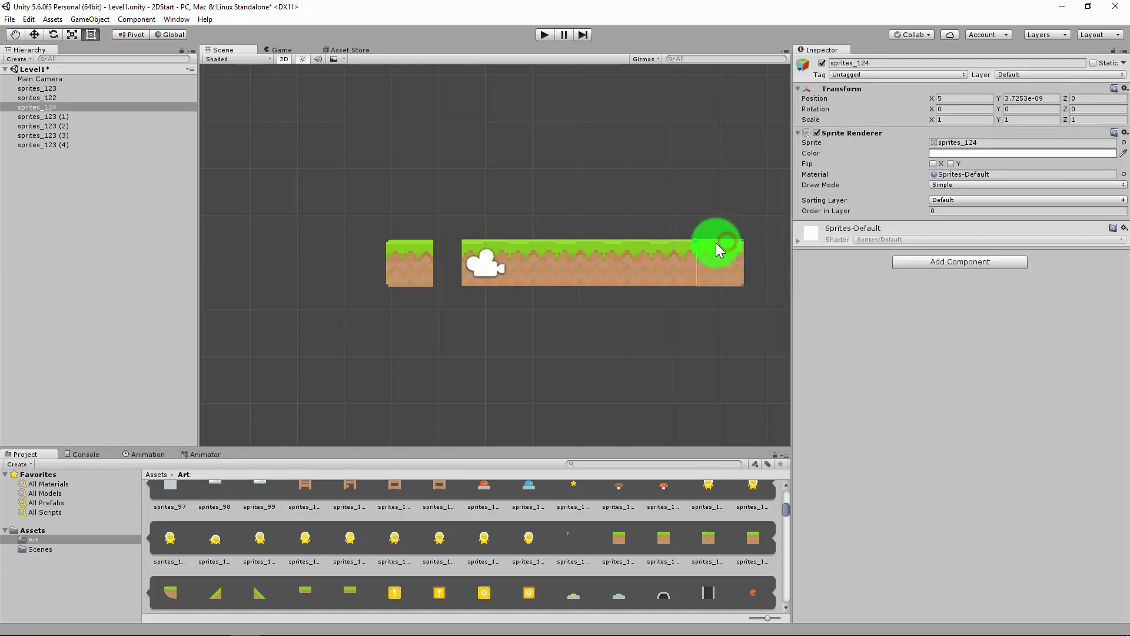
click(422, 268)
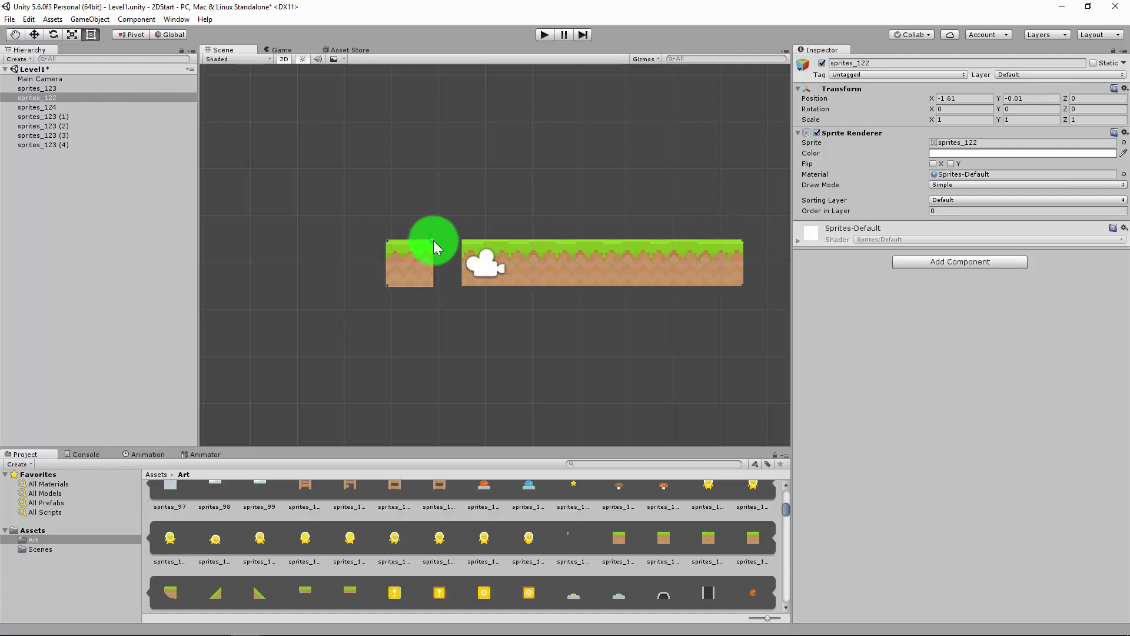
drag(434, 245, 446, 240)
click(444, 320)
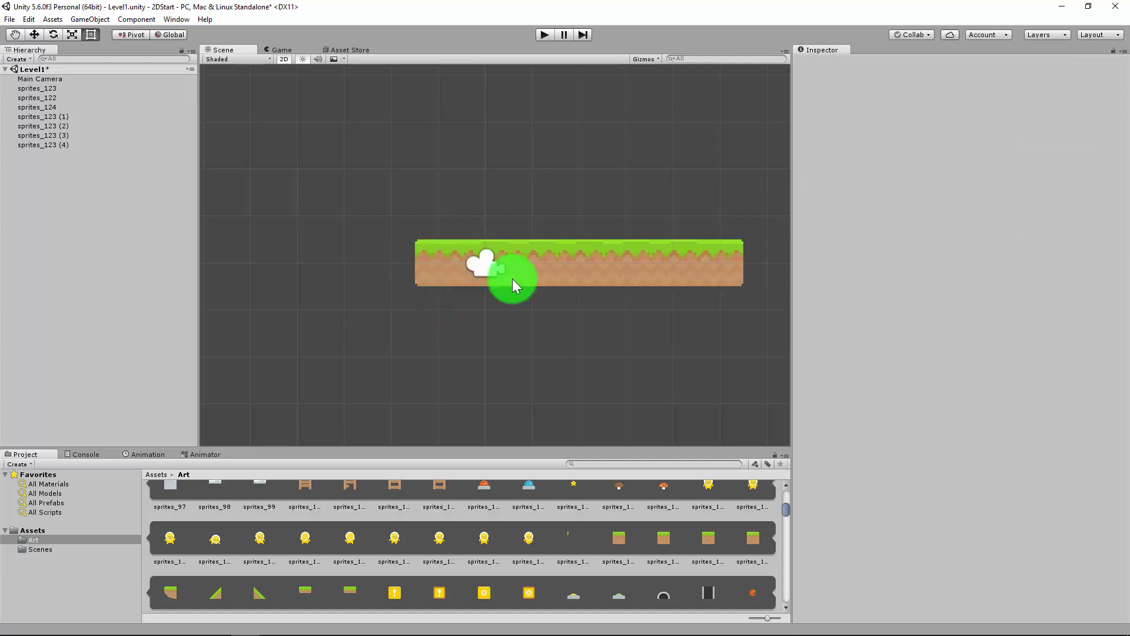
scroll(542, 279, down, 4)
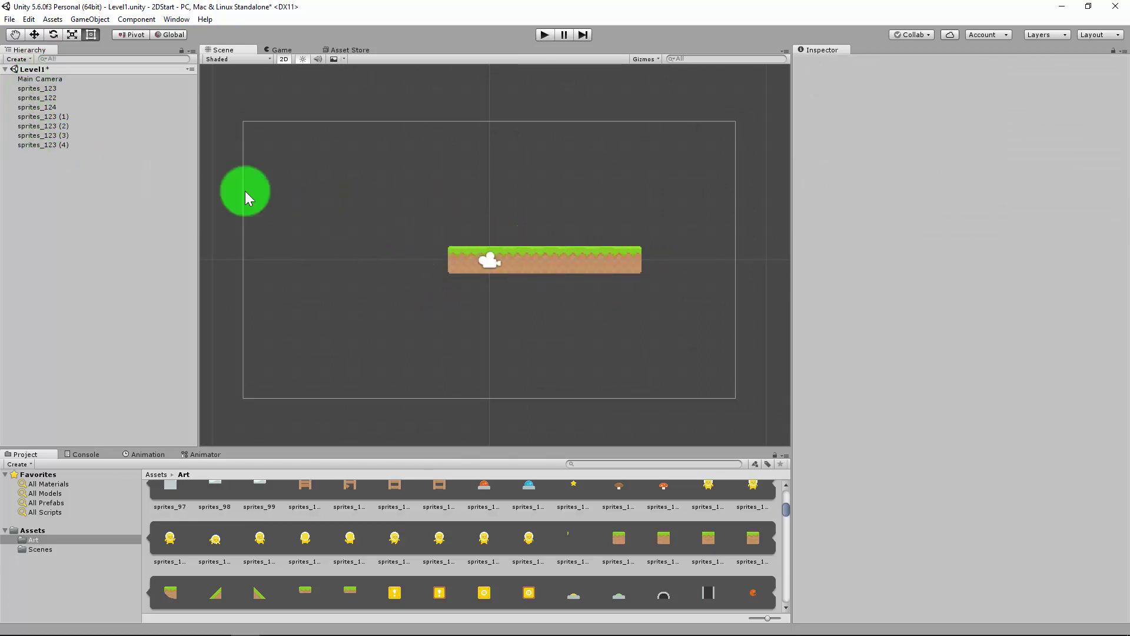
- Add an empty GameObject to the scene and name it Platform 1x7
click(57, 80)
click(48, 200)
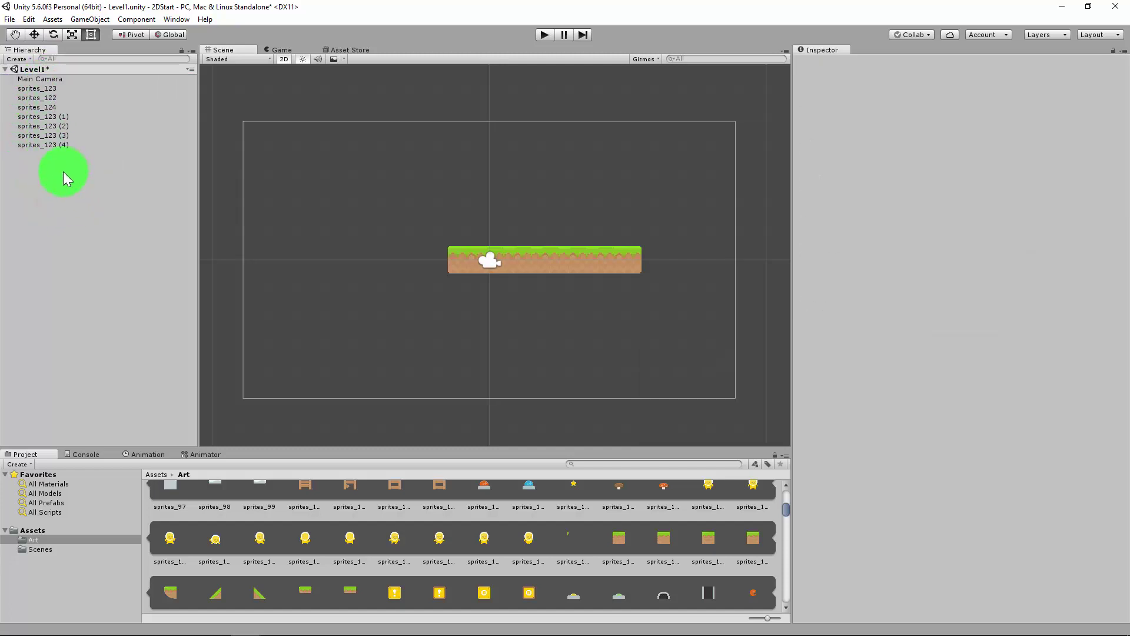
right_click(65, 178)
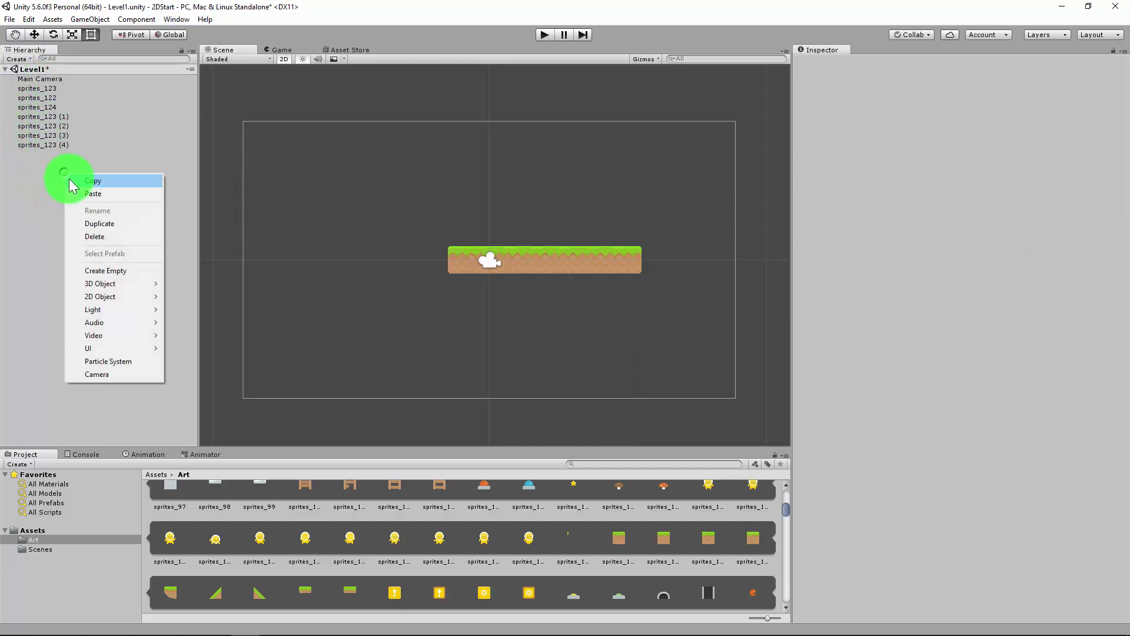
click(112, 273)
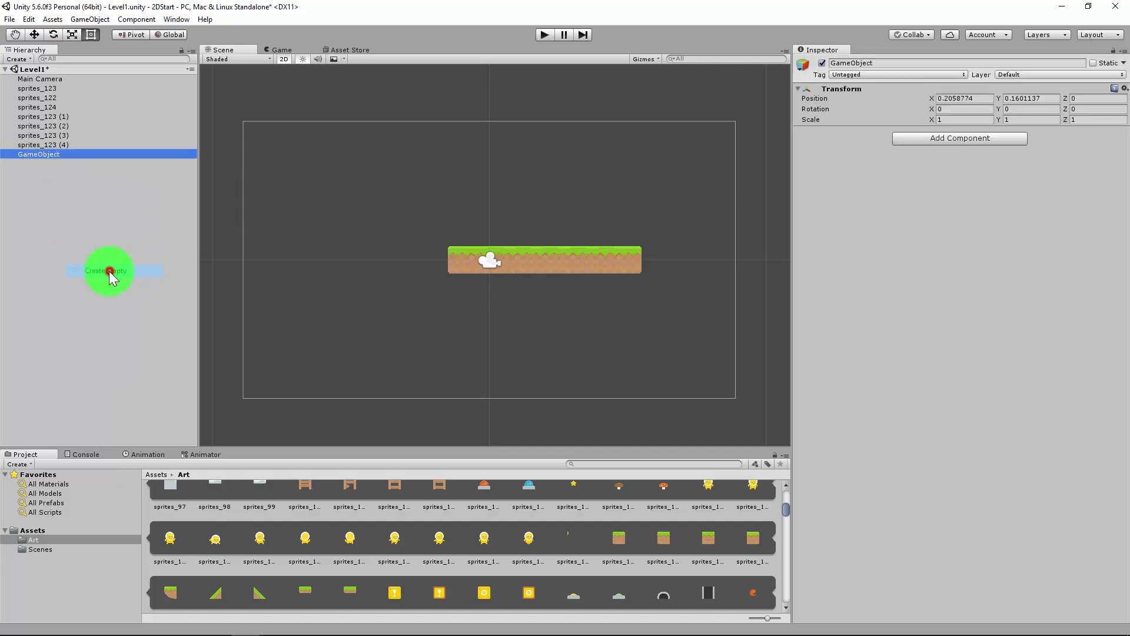
double_click(53, 154)
right_click(57, 157)
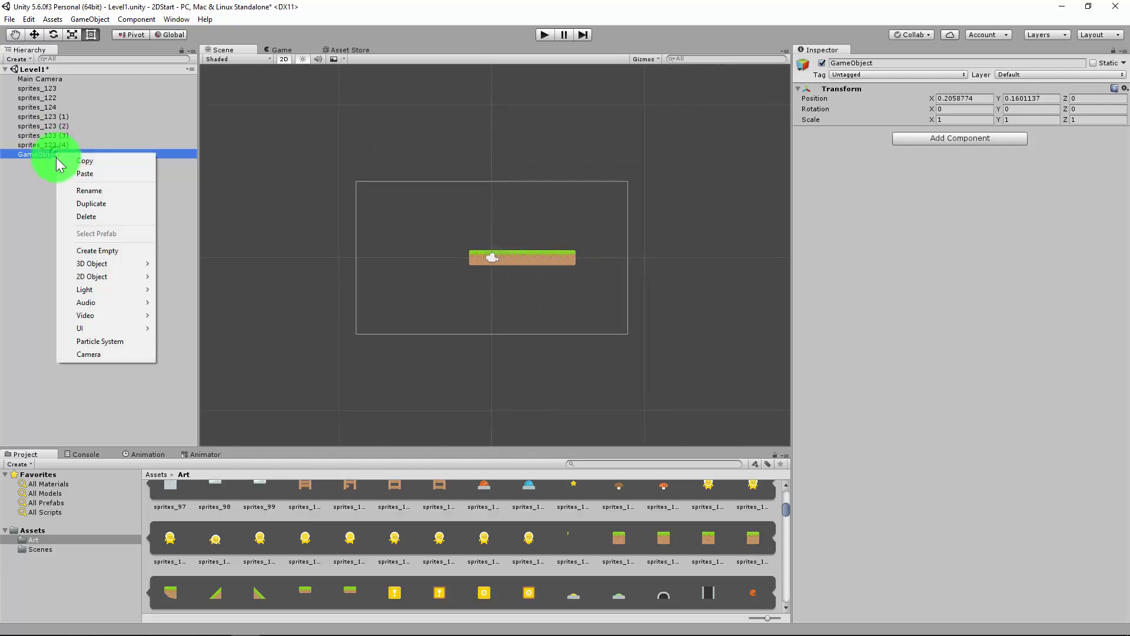
click(92, 191)
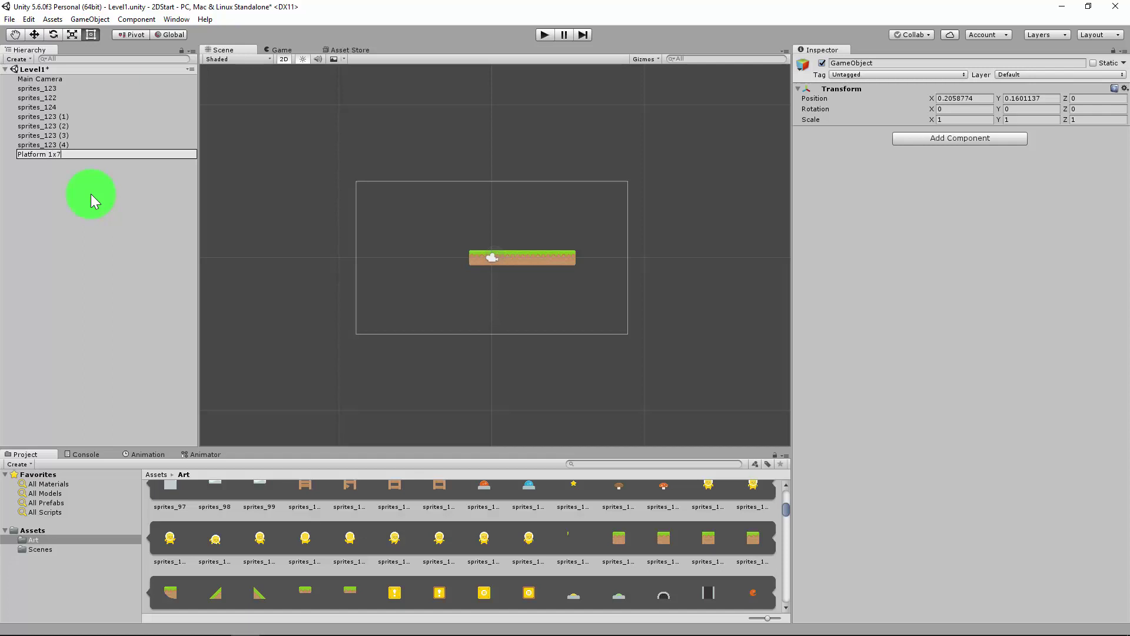
text(Platform 1x7)
key(Return)
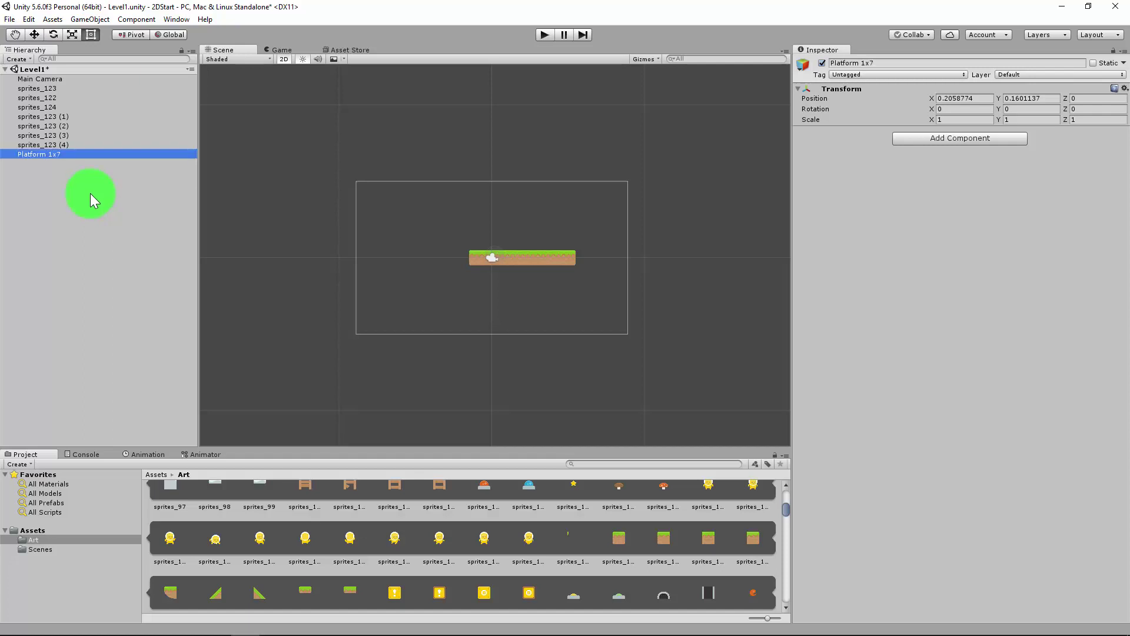
- Make all seven grass tiles children of Platform 1x7
click(29, 88)
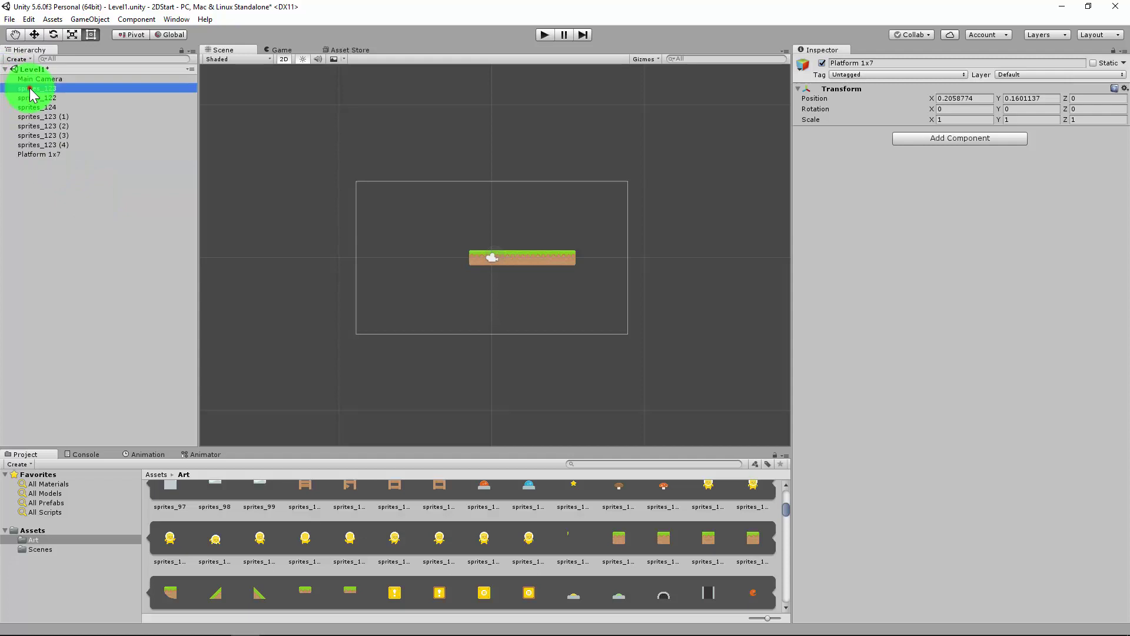
shift+click(41, 146)
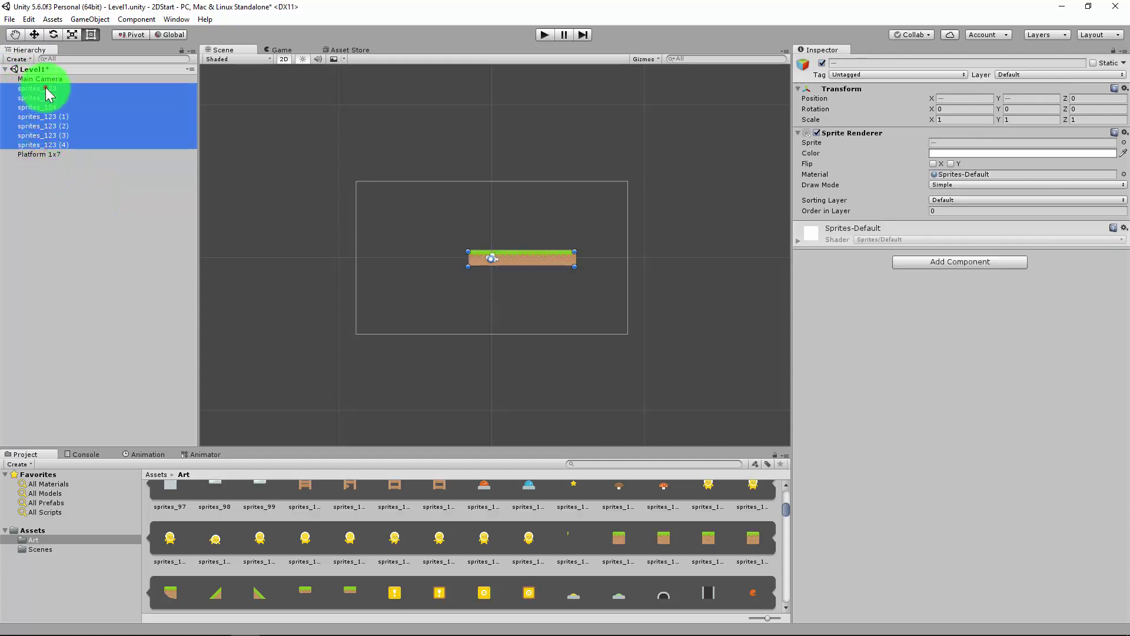
drag(47, 96, 46, 158)
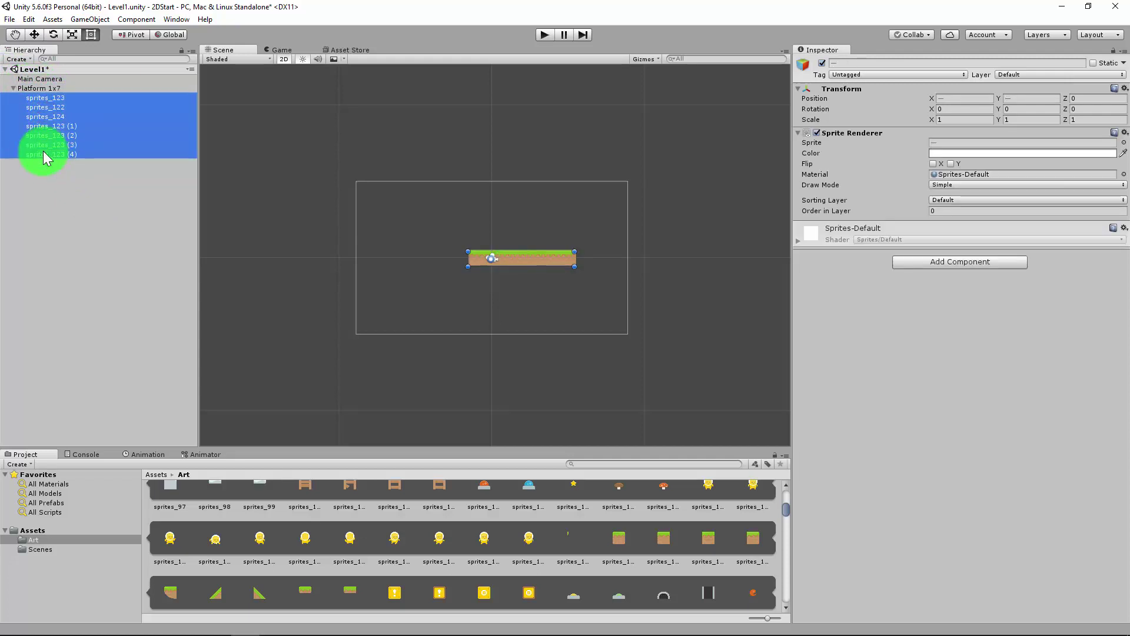
- Move Platform 1x7 with the Move tool, undoing an accidental shift of sprites_123 (1)
click(48, 90)
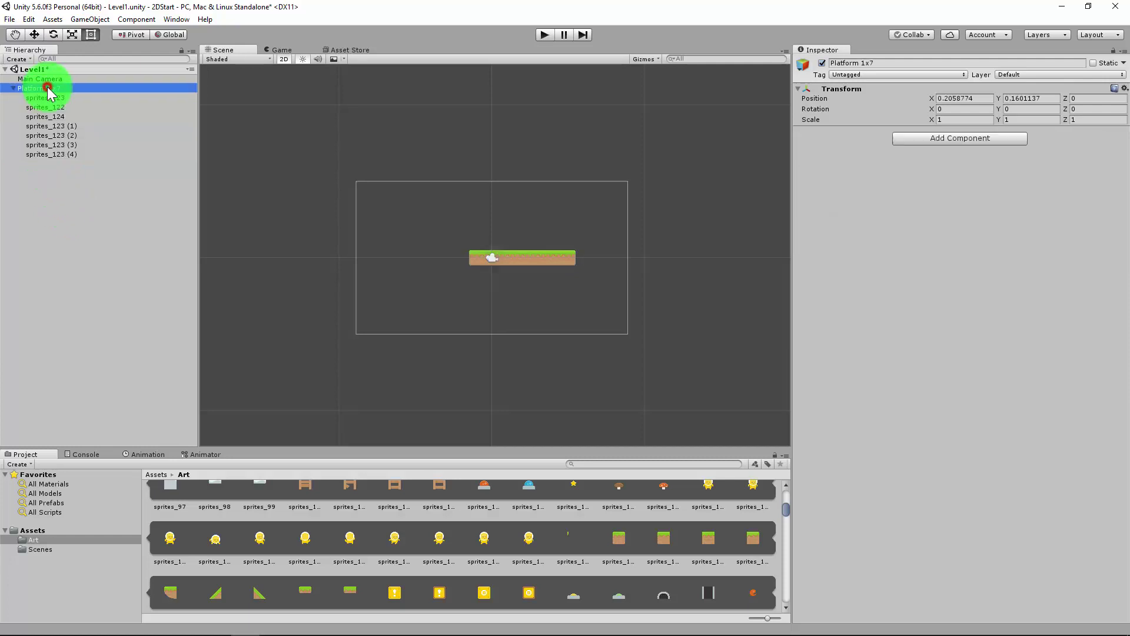
click(35, 36)
drag(502, 254, 581, 274)
click(66, 126)
key(ctrl+z)
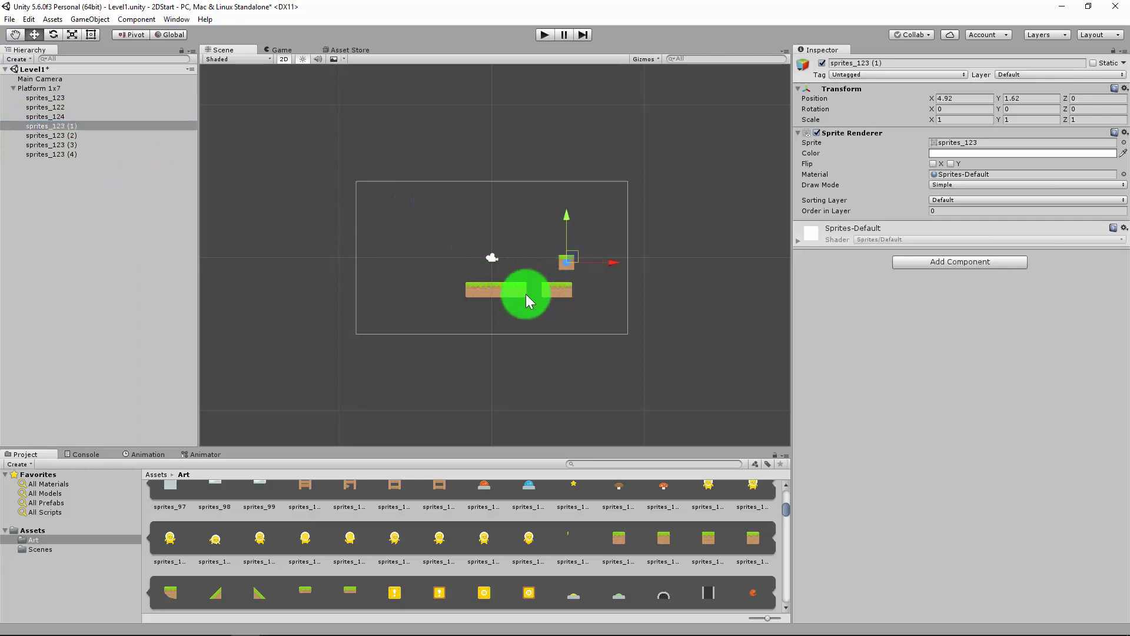
- Set Platform 1x7's Transform position to X 0, Y 0
click(13, 88)
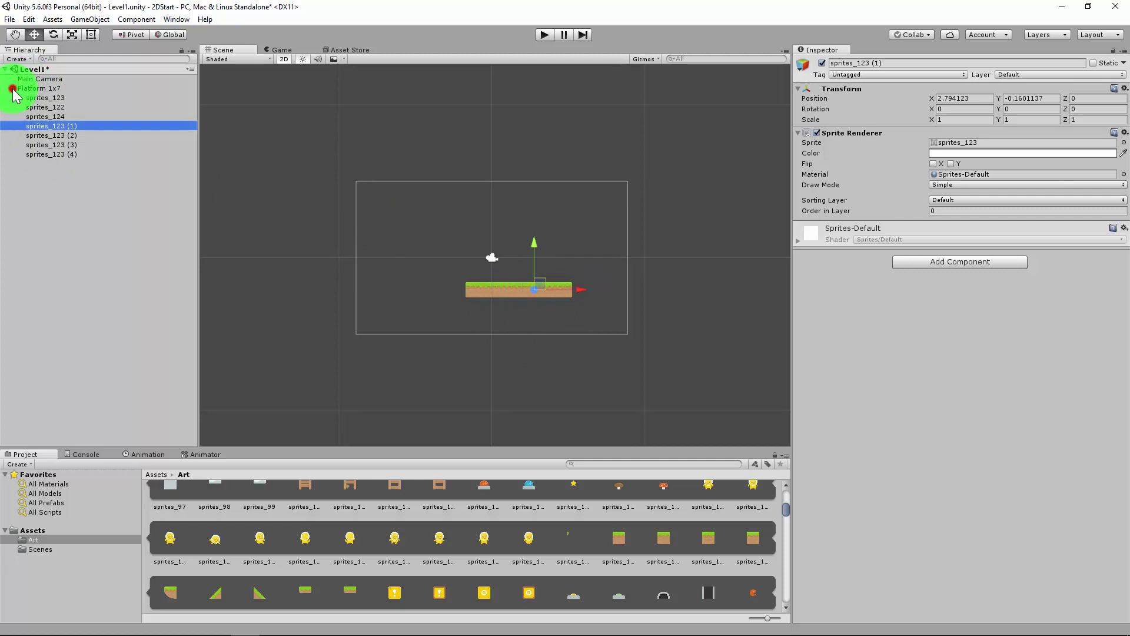
click(45, 89)
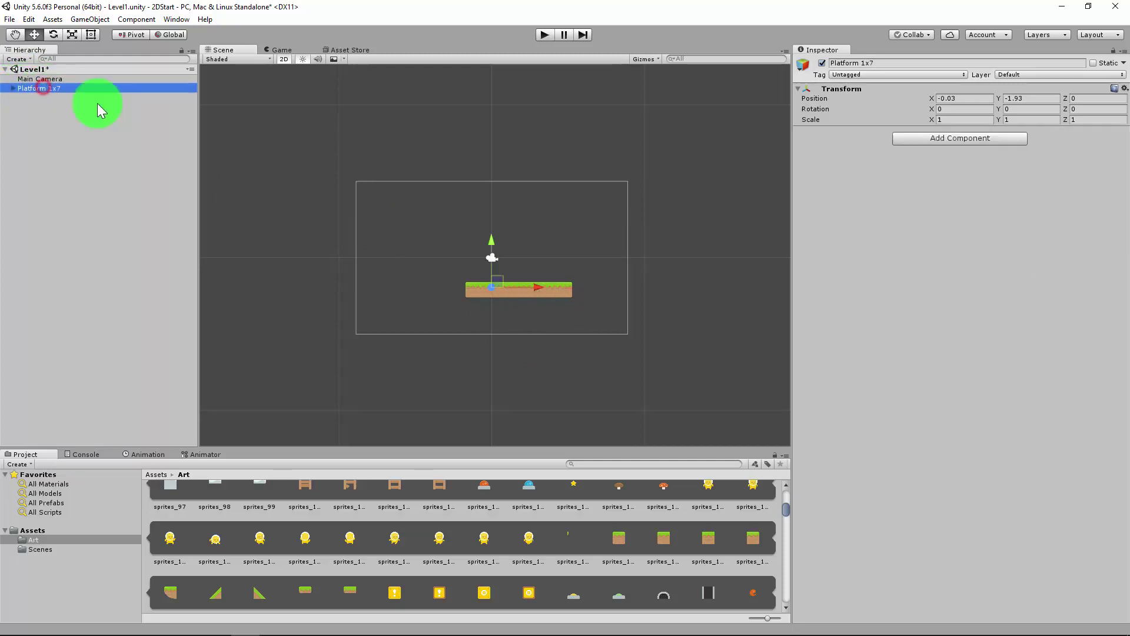
click(969, 101)
text(0)
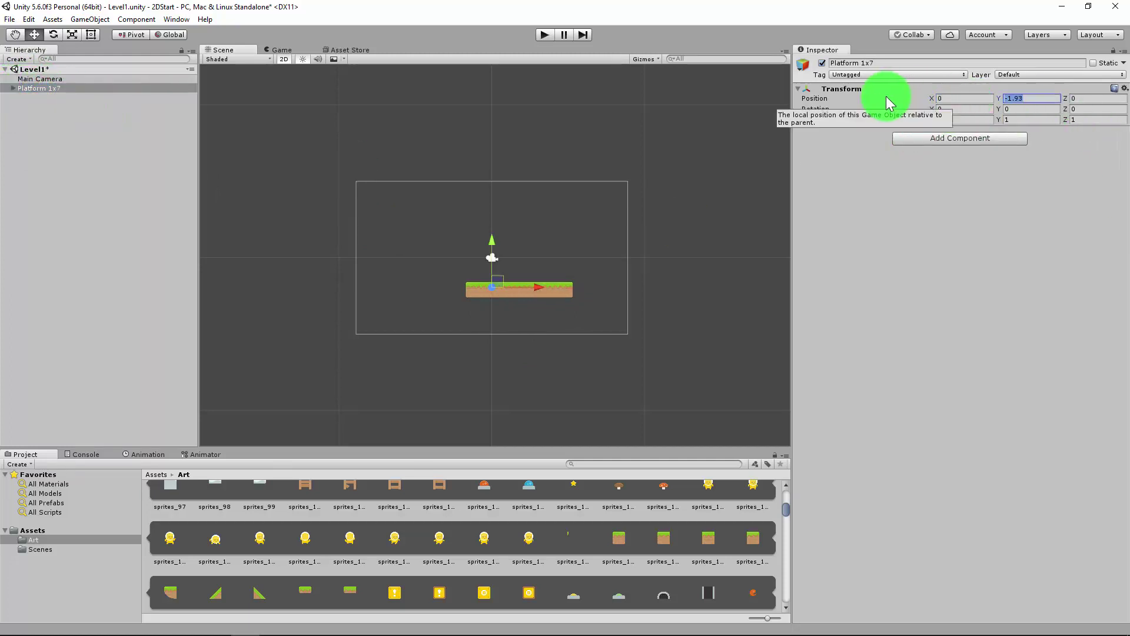
text(0)
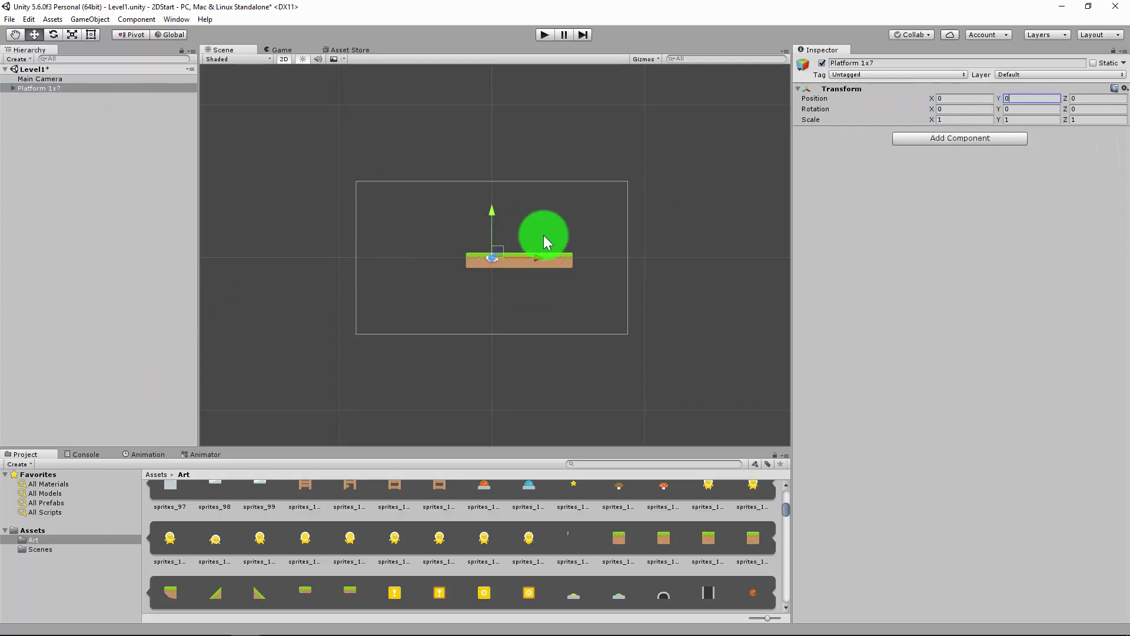
scroll(583, 253, up, 4)
click(550, 313)
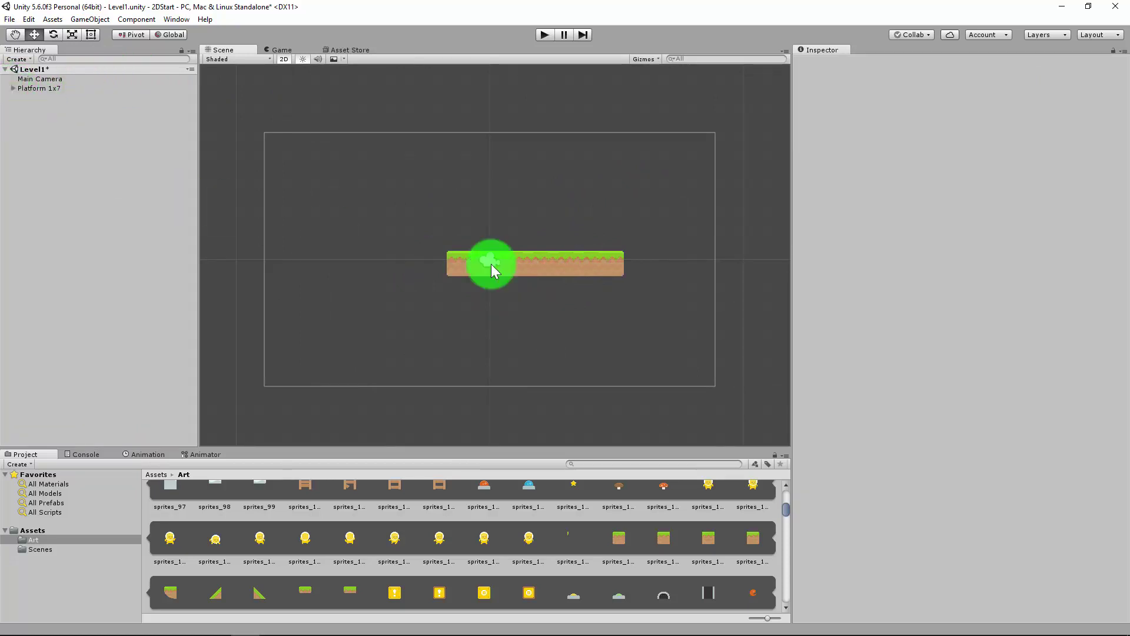
- Duplicate Platform 1x7 and rename the copy Platform 1x5
click(38, 88)
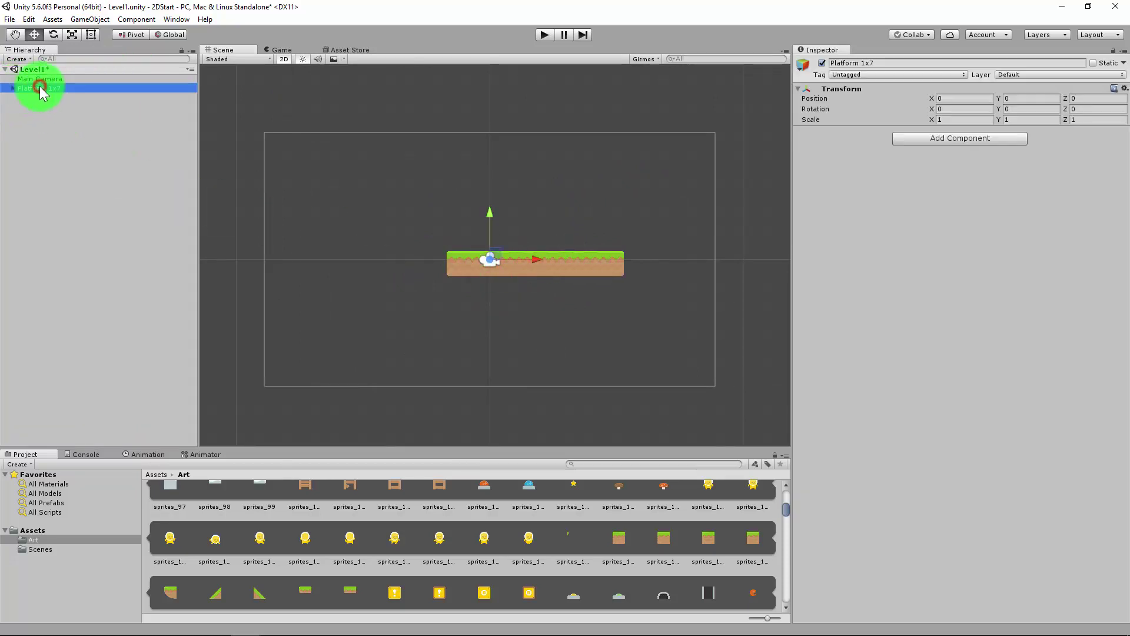
key(ctrl+d)
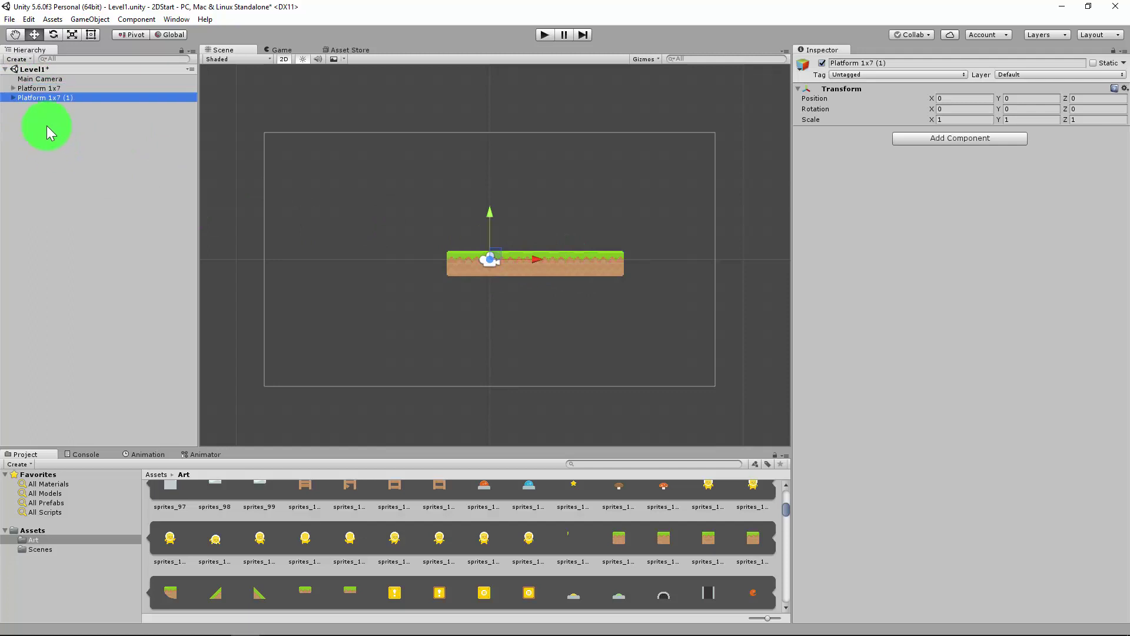
right_click(64, 99)
click(83, 134)
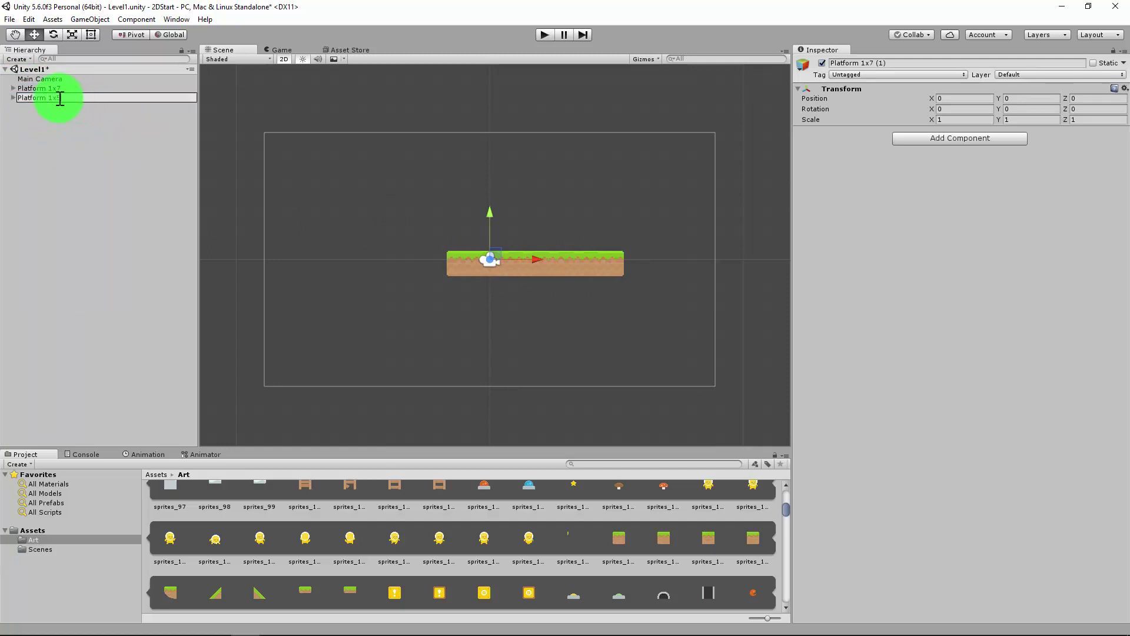
key(Return)
- Delete tile sprites_123 (4) from Platform 1x5
click(593, 257)
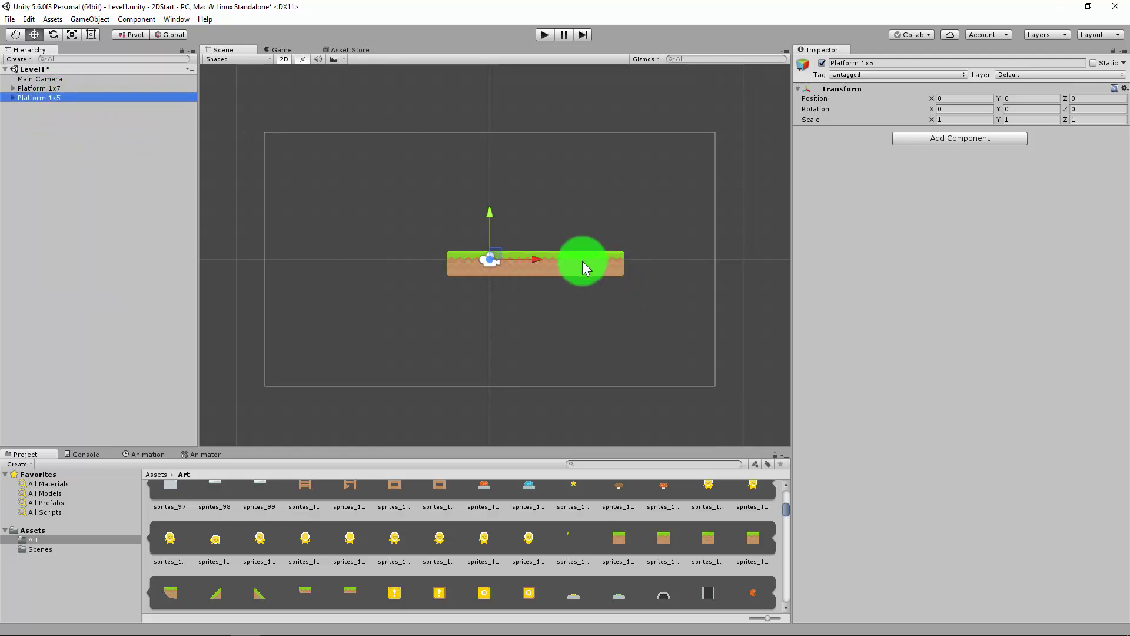
click(586, 268)
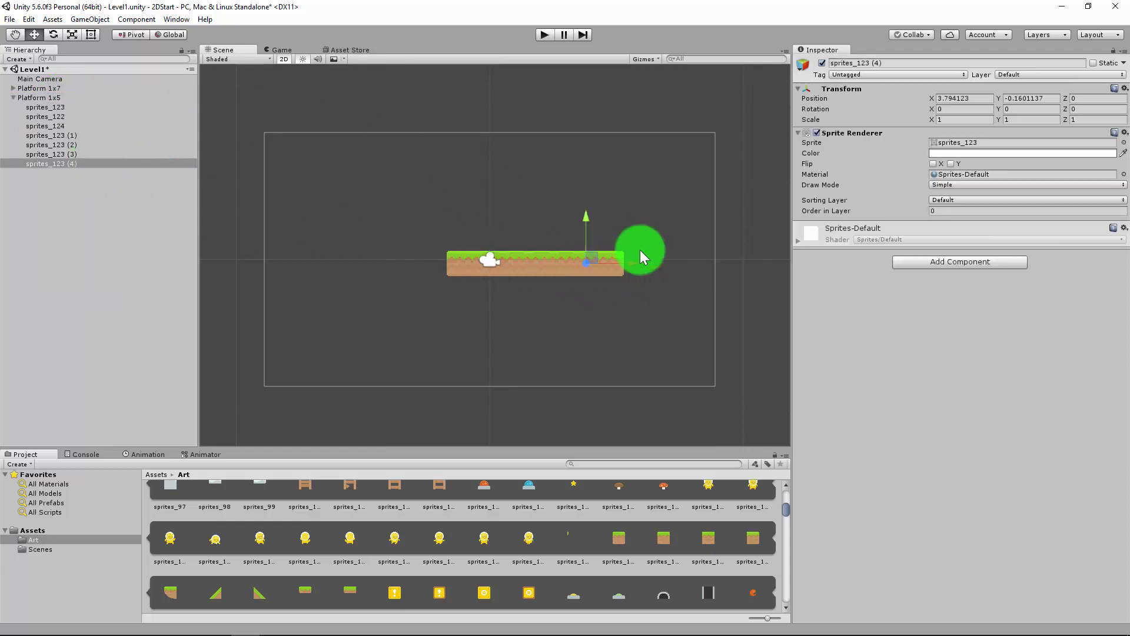
key(Delete)
click(577, 265)
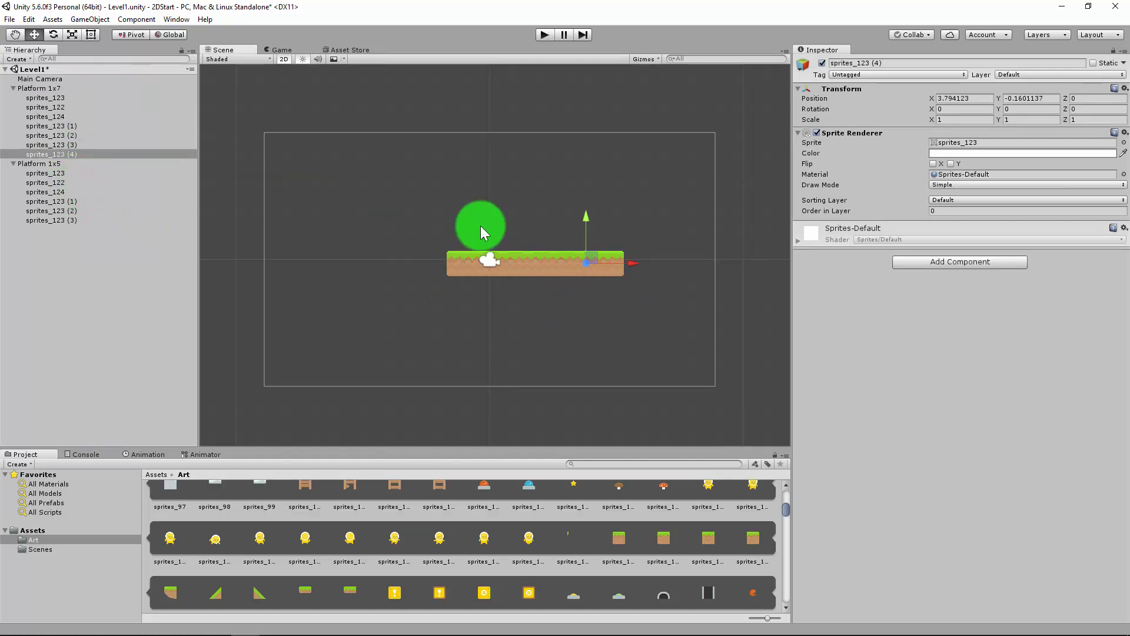
click(481, 242)
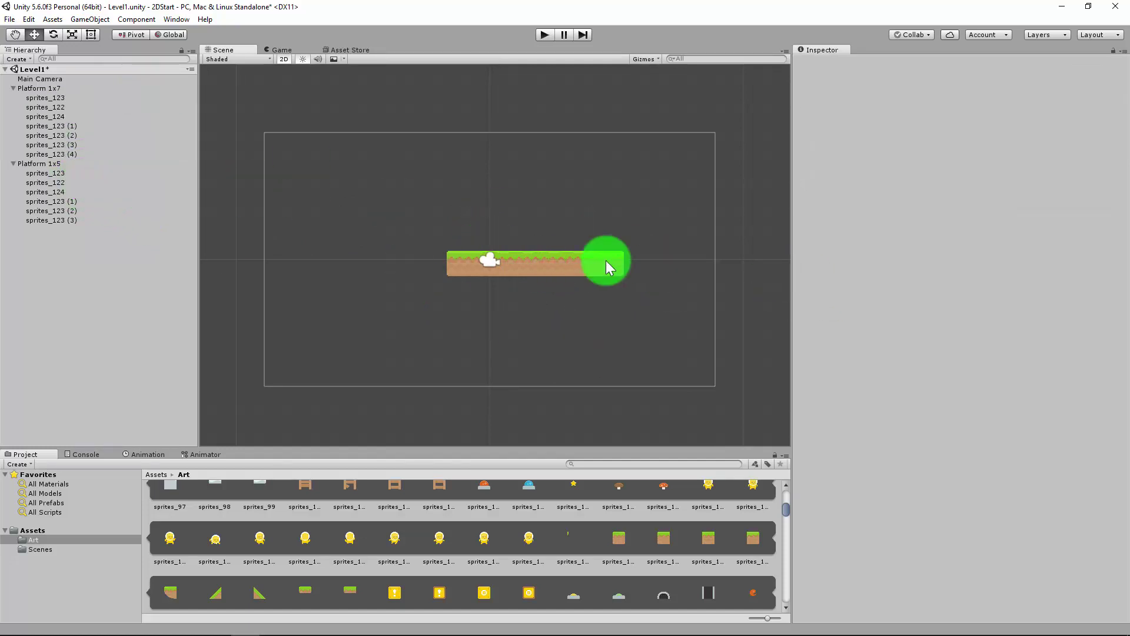
- Lower Platform 1x5 to Y -2.86, delete sprites_123 (1), and slide the end tile left to close the gap
click(50, 164)
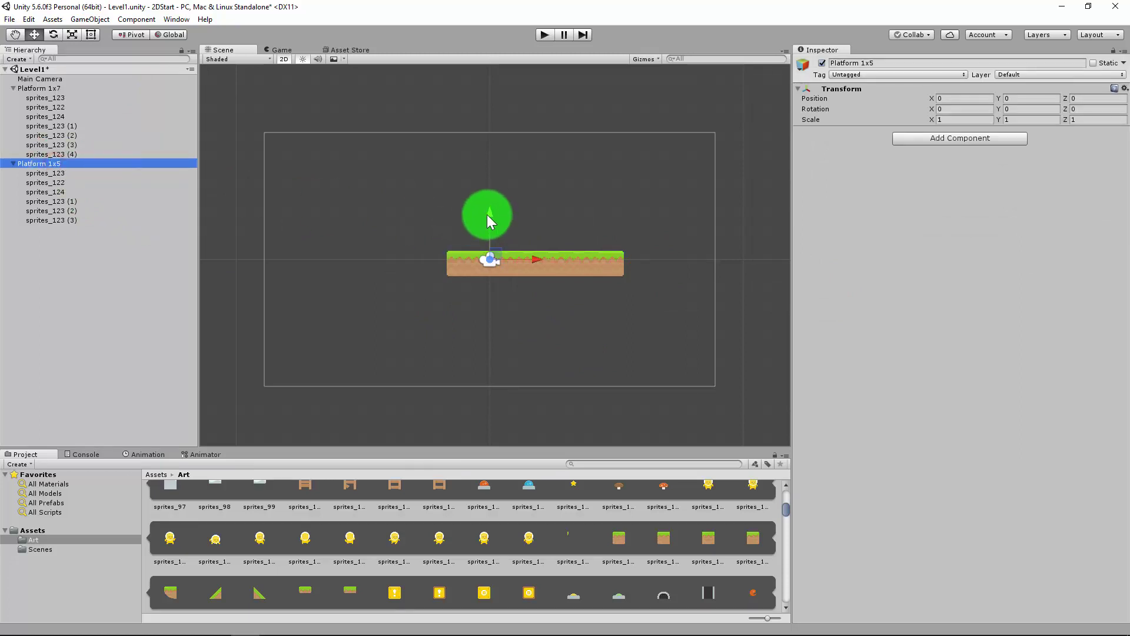
drag(484, 212, 528, 341)
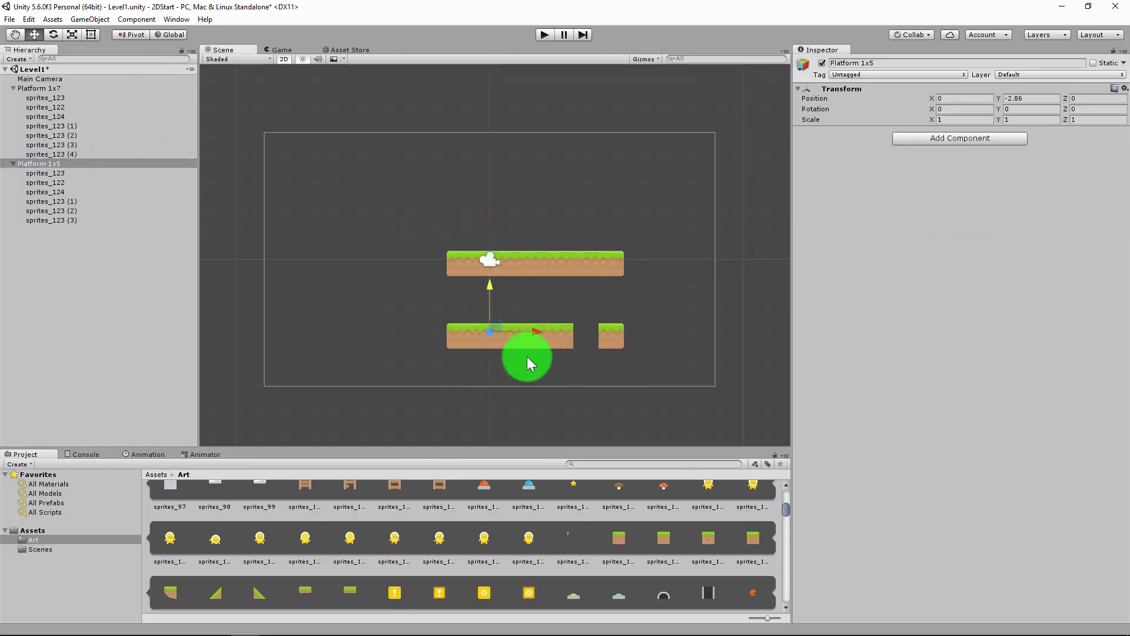
click(560, 334)
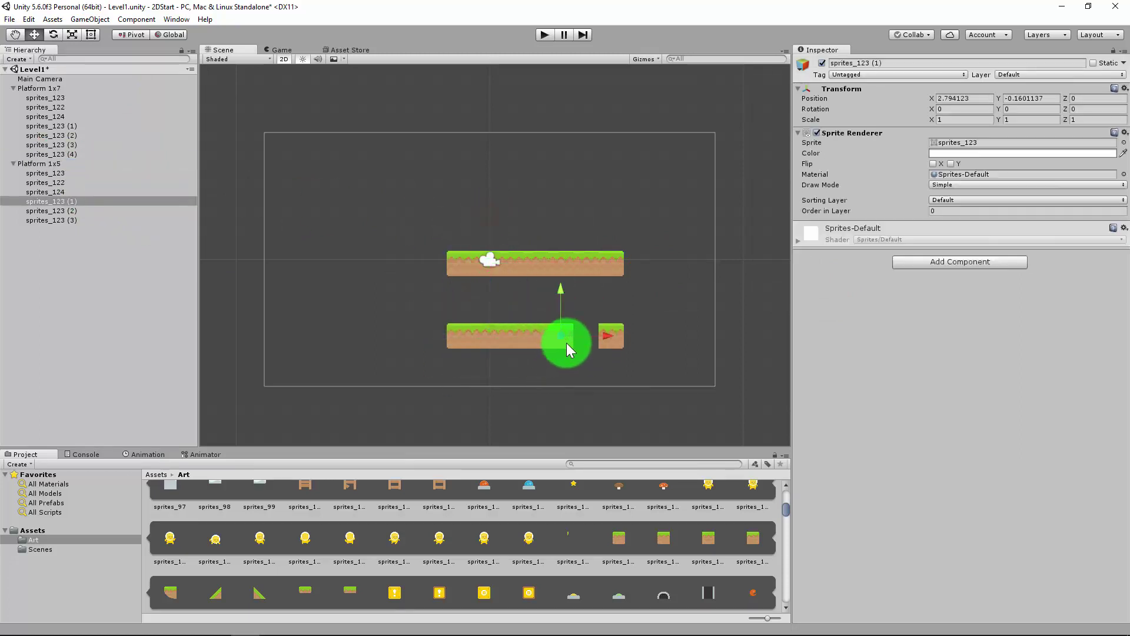
key(Delete)
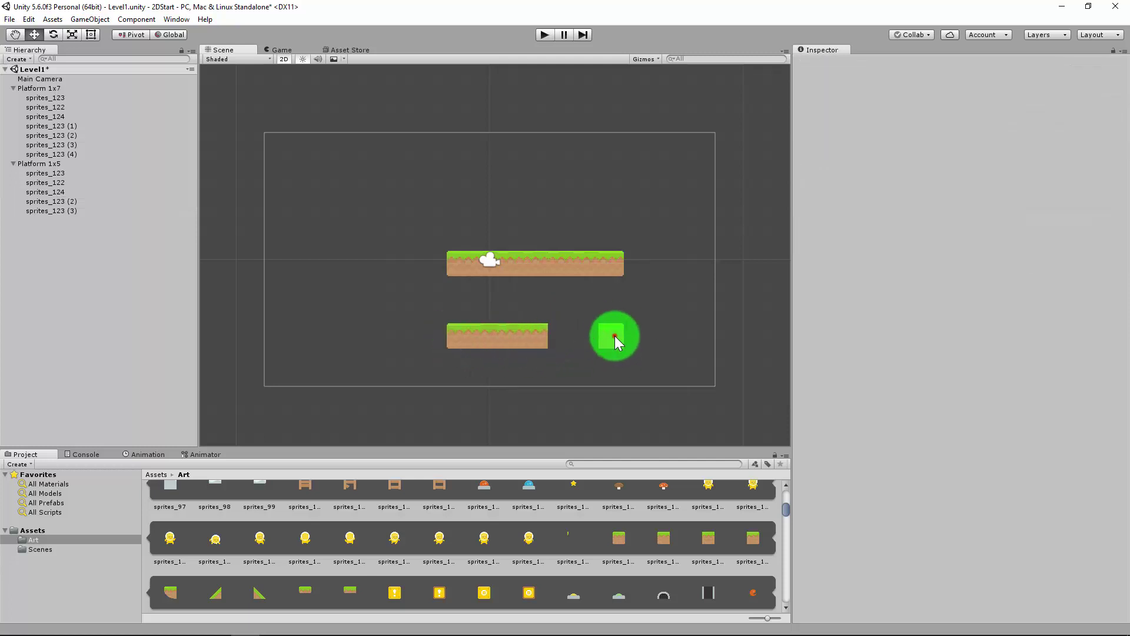
click(615, 337)
drag(615, 337, 559, 337)
click(405, 325)
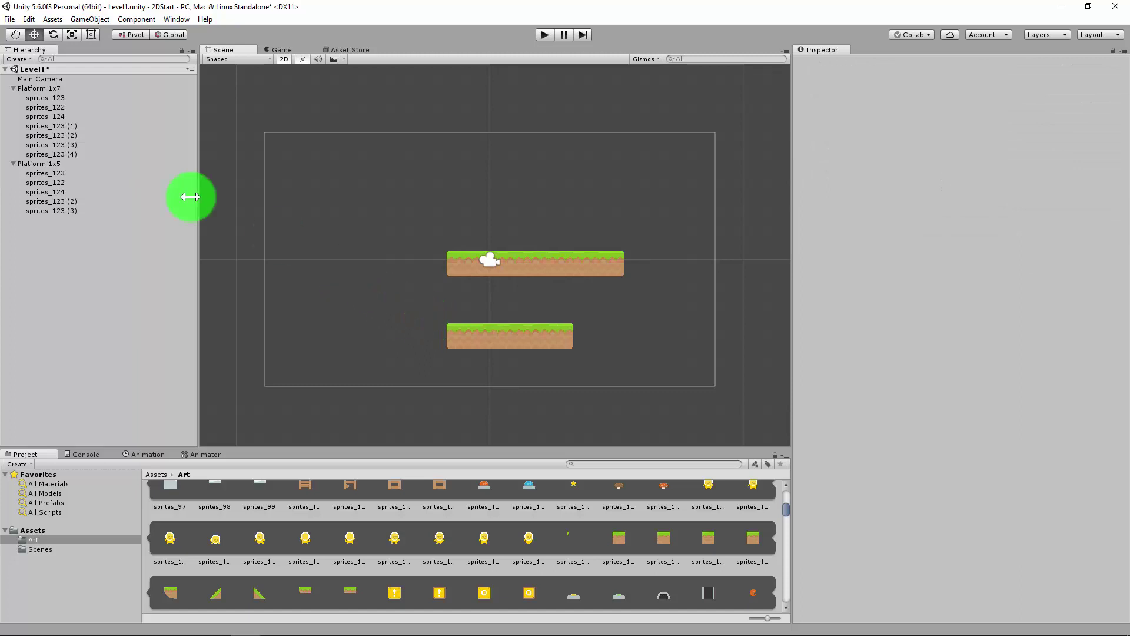
click(34, 163)
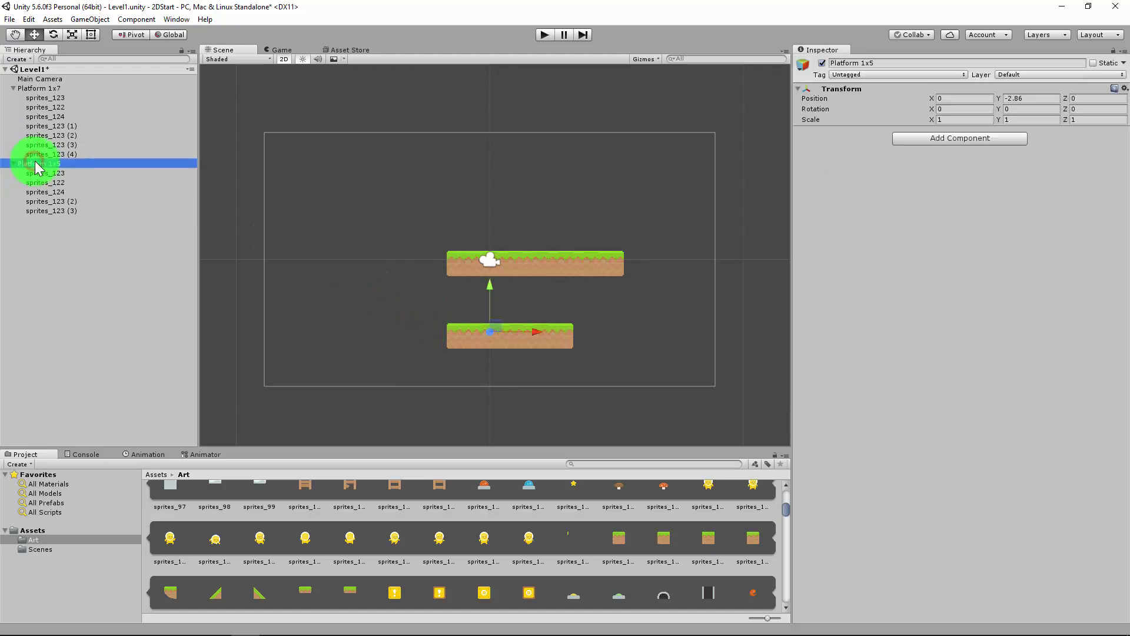
- Duplicate Platform 1x5 and rename the copy Platform 1x3
key(ctrl+d)
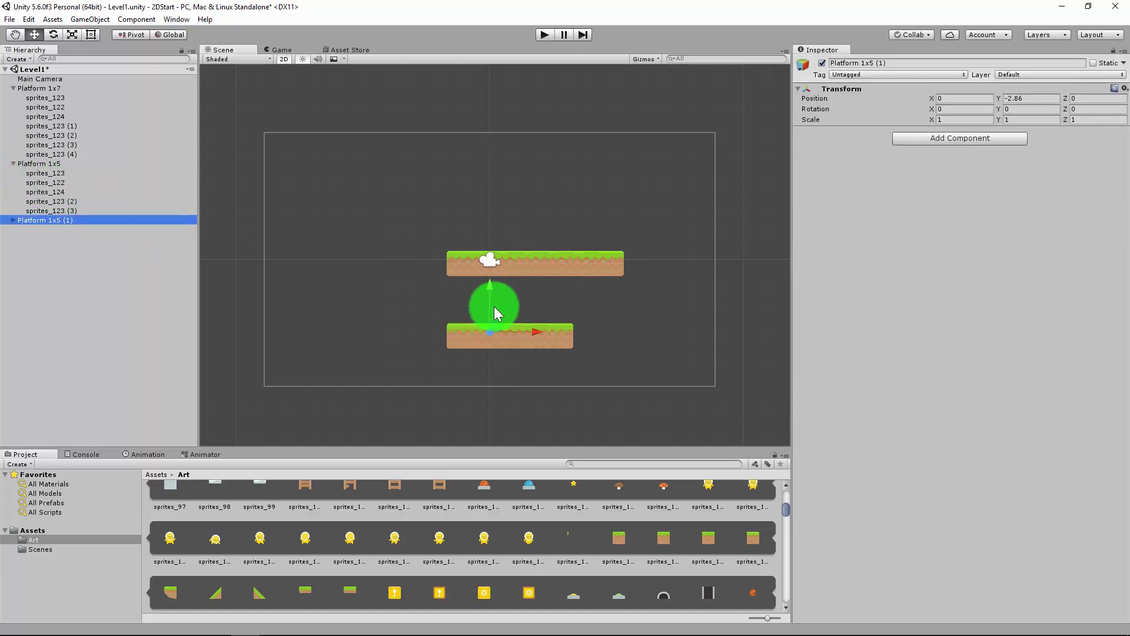
drag(494, 293, 493, 330)
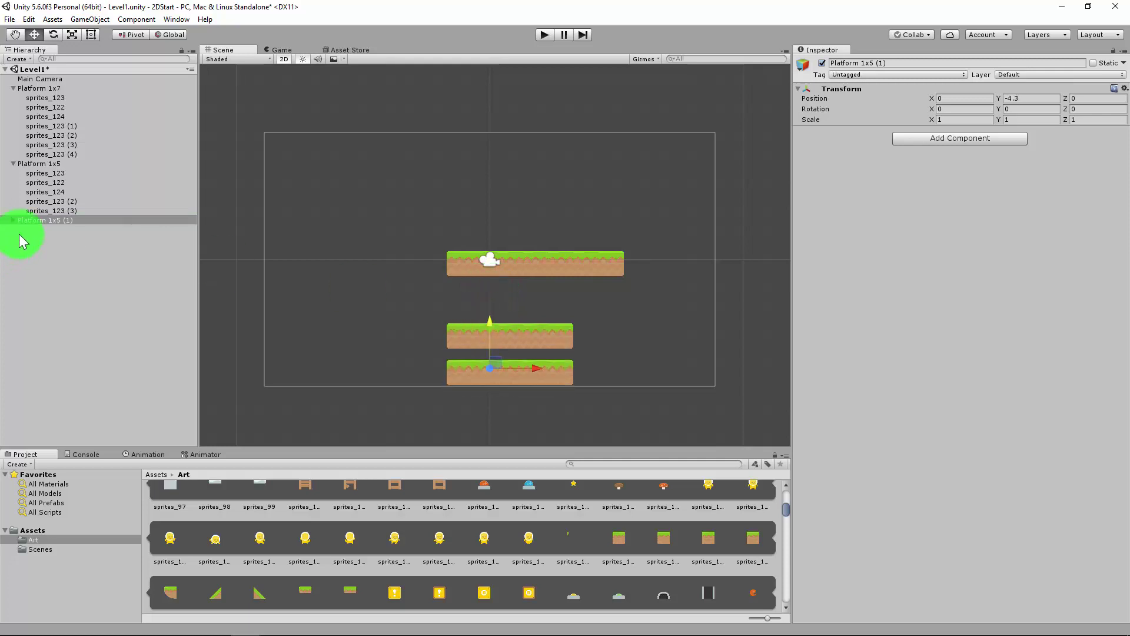
right_click(51, 223)
click(83, 243)
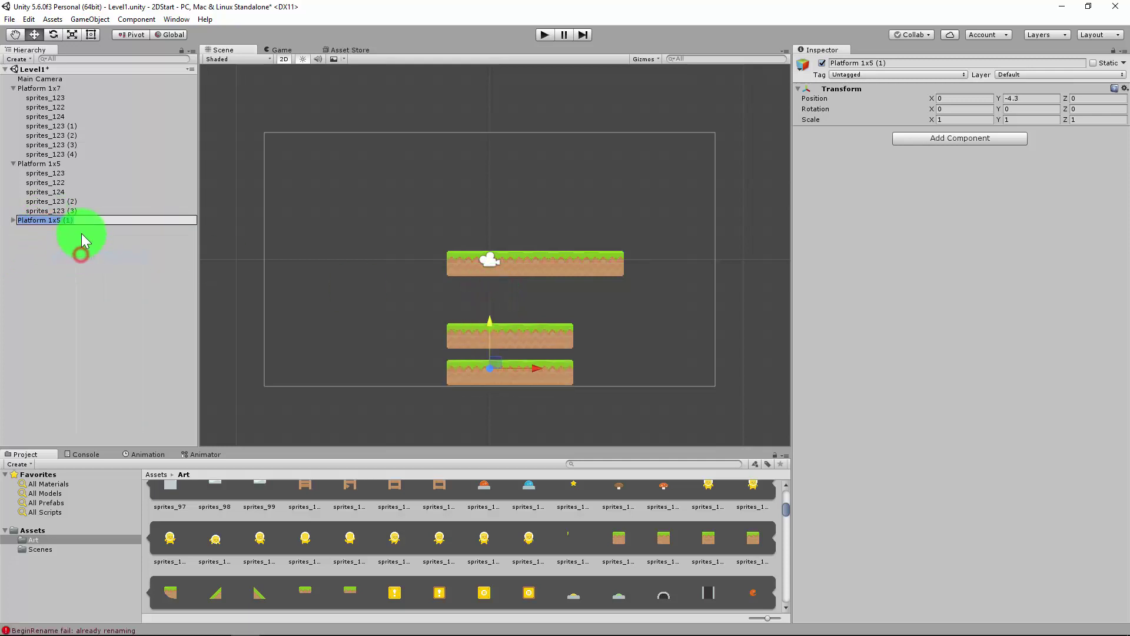
click(85, 223)
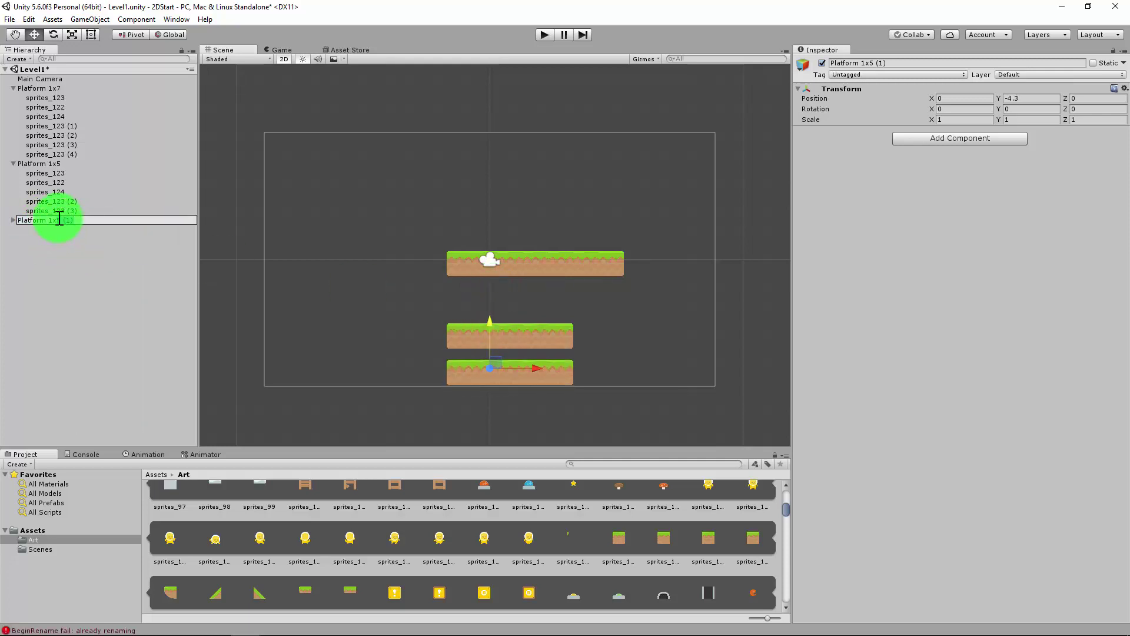
key(Return)
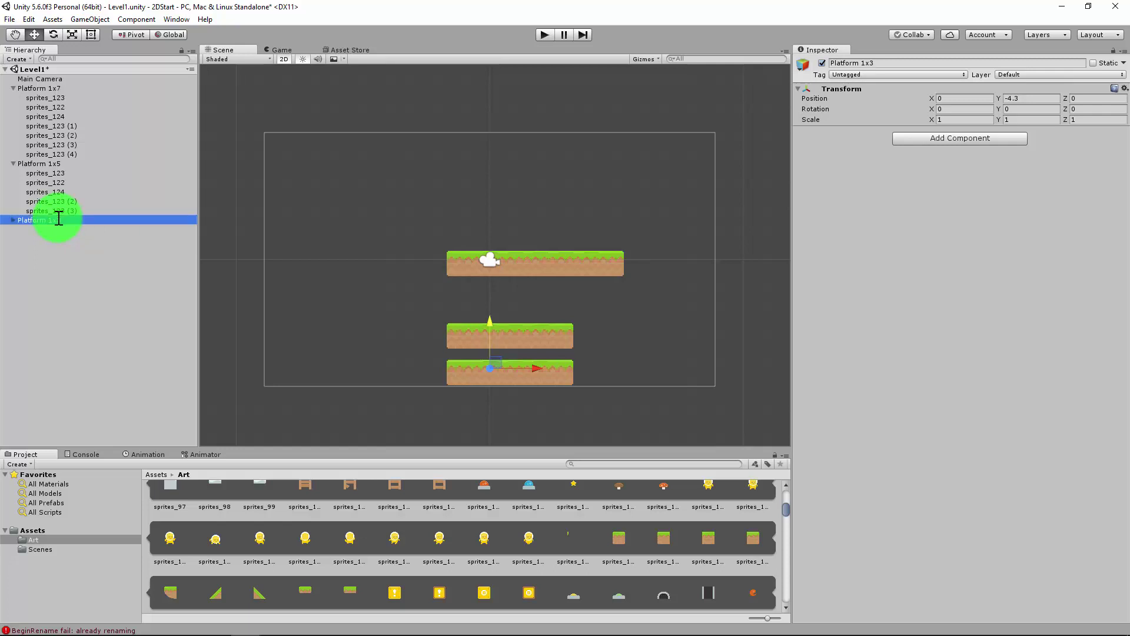
- Lower the whole Platform 1x3 group to Y -5
click(377, 324)
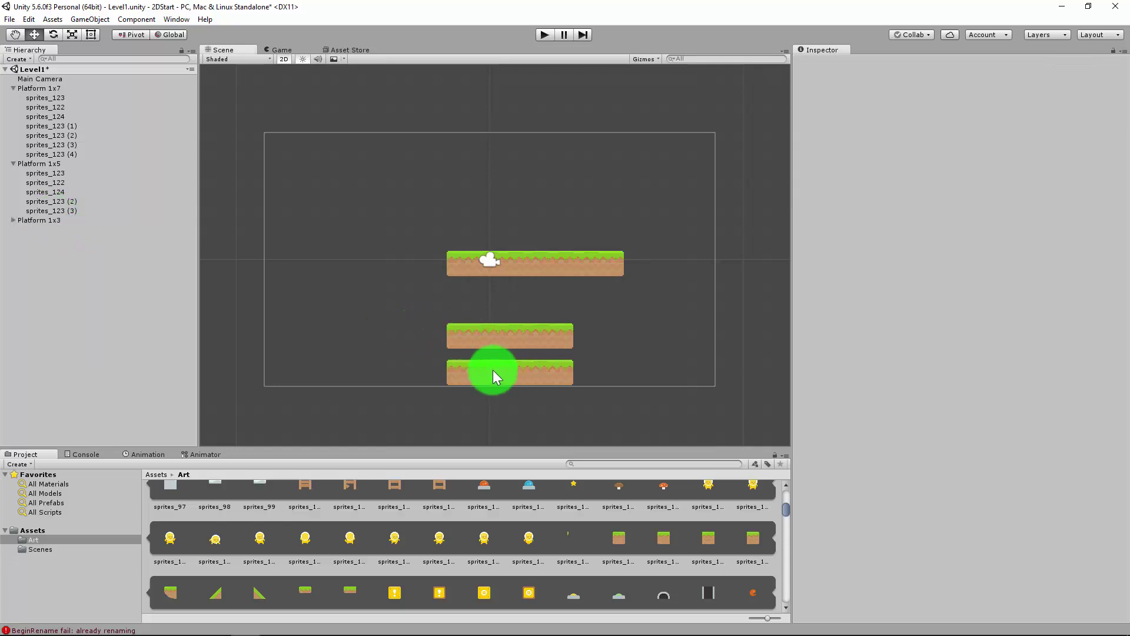
click(496, 373)
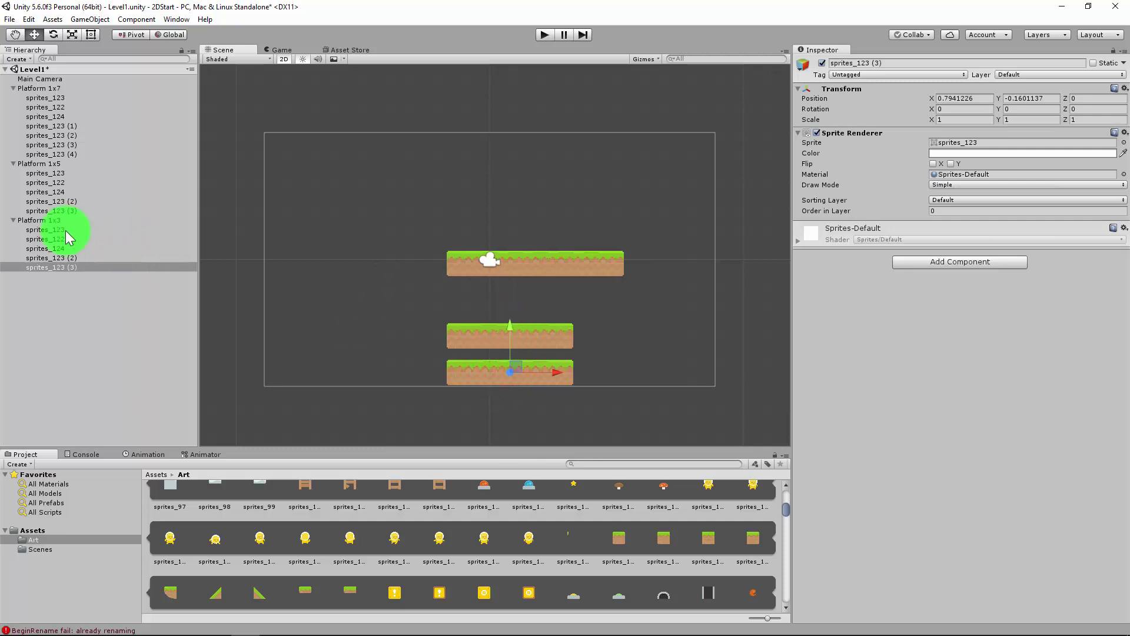
click(32, 219)
drag(485, 317, 536, 406)
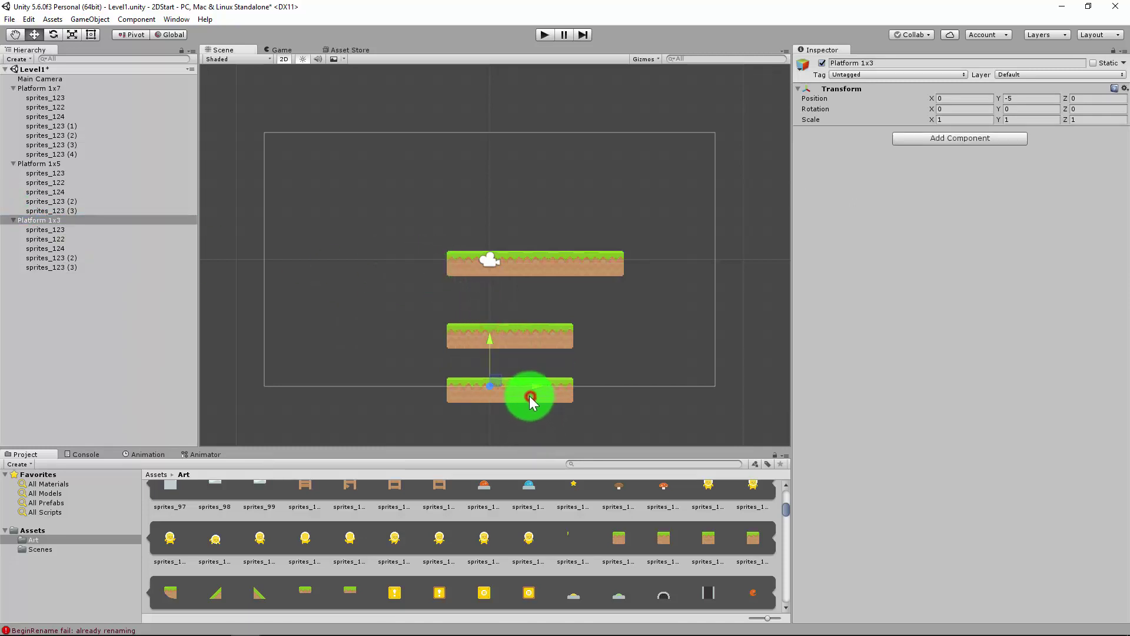
click(530, 439)
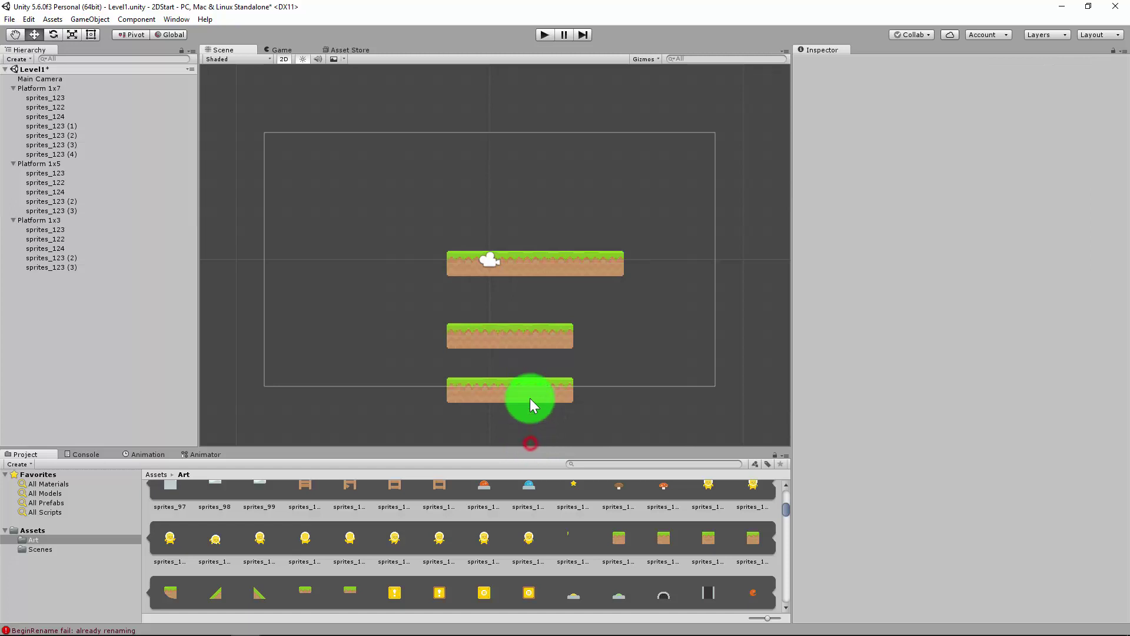
- Delete tiles sprites_123 (2) and (3) and move the end tile left to X 0.79
click(52, 258)
key(Delete)
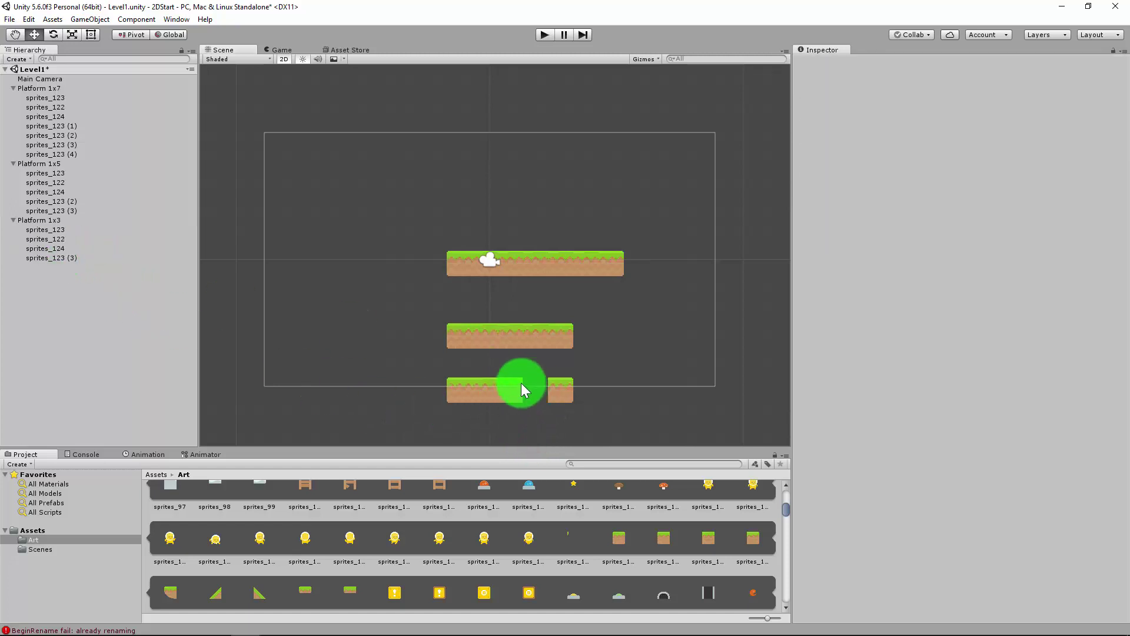
click(520, 386)
key(Delete)
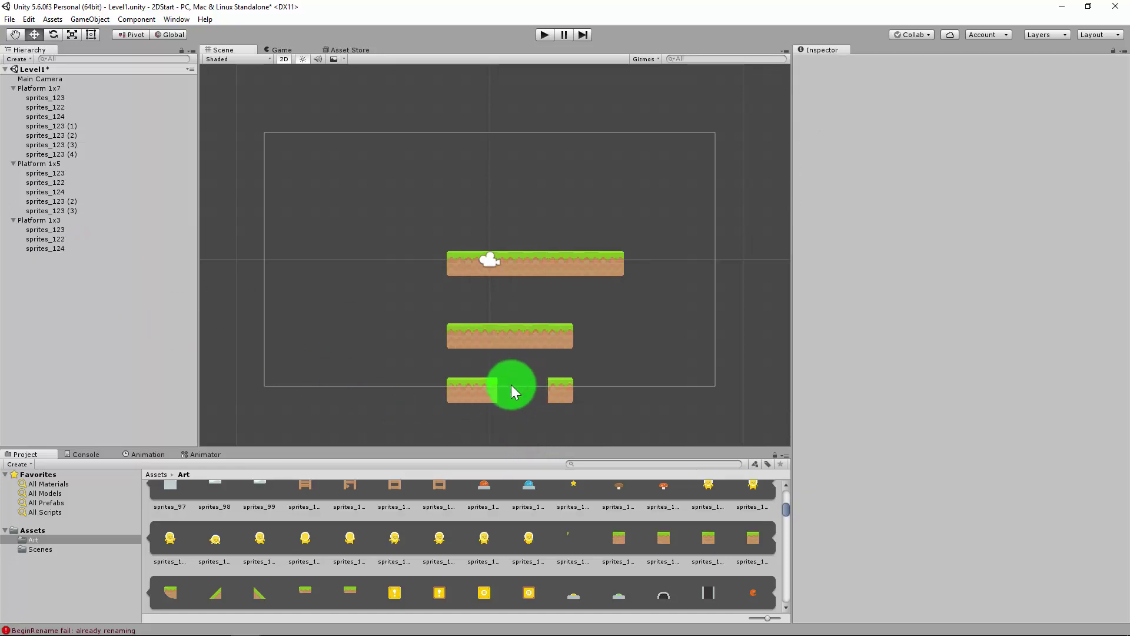
click(557, 393)
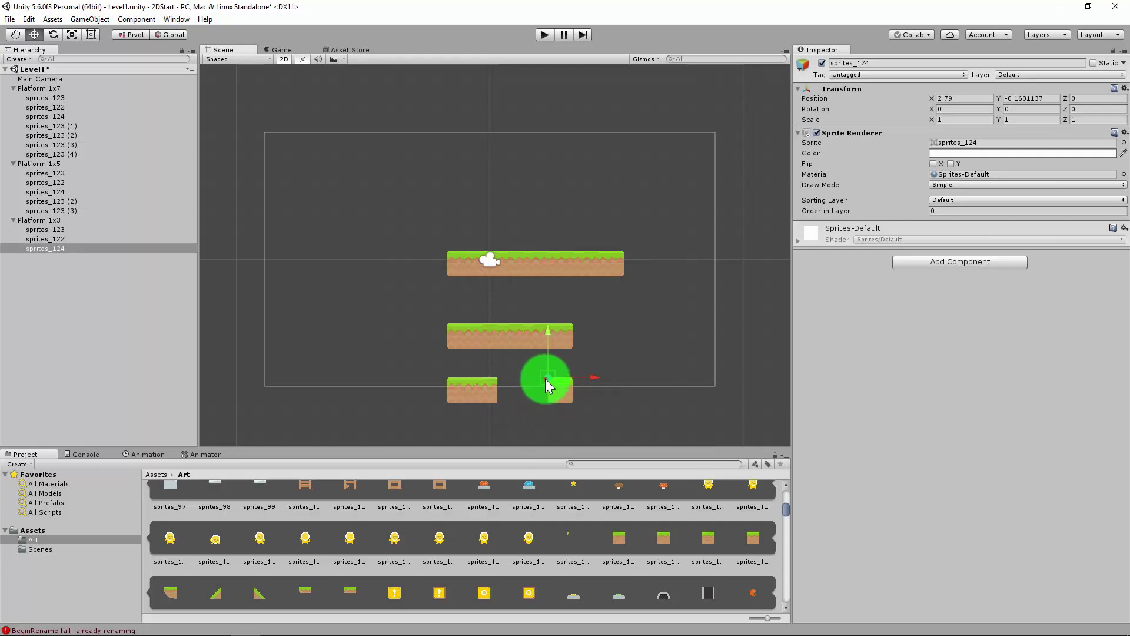
drag(547, 382, 507, 384)
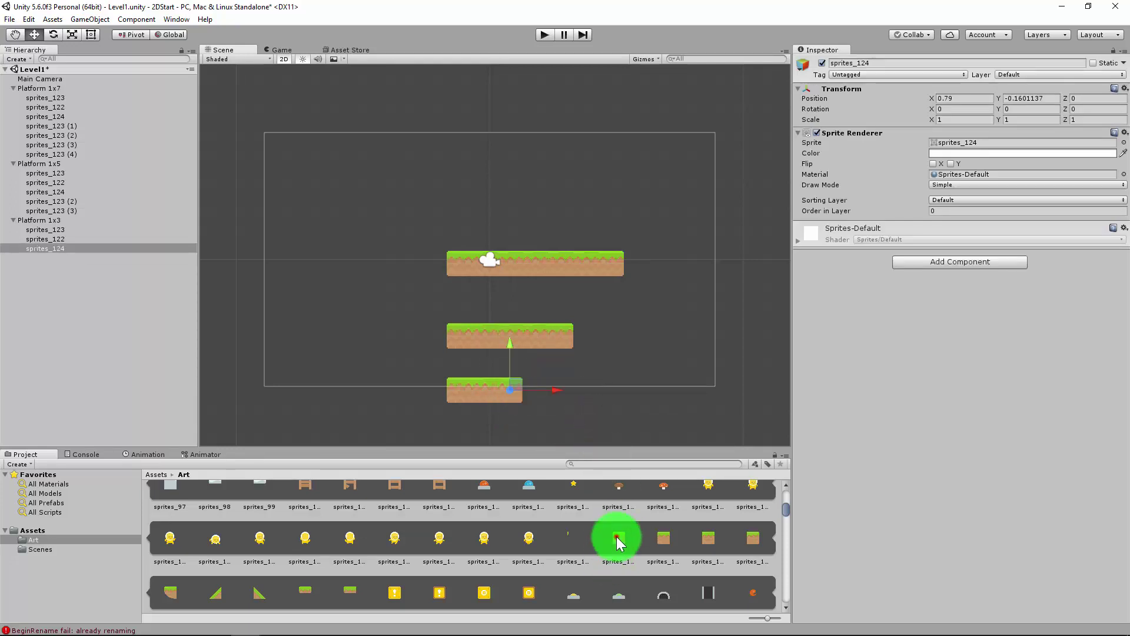
- Place grass tile sprites_121 at Y -6.46 below Platform 1x3 and rename it Platform 1x1
drag(618, 540, 497, 424)
click(25, 260)
double_click(35, 260)
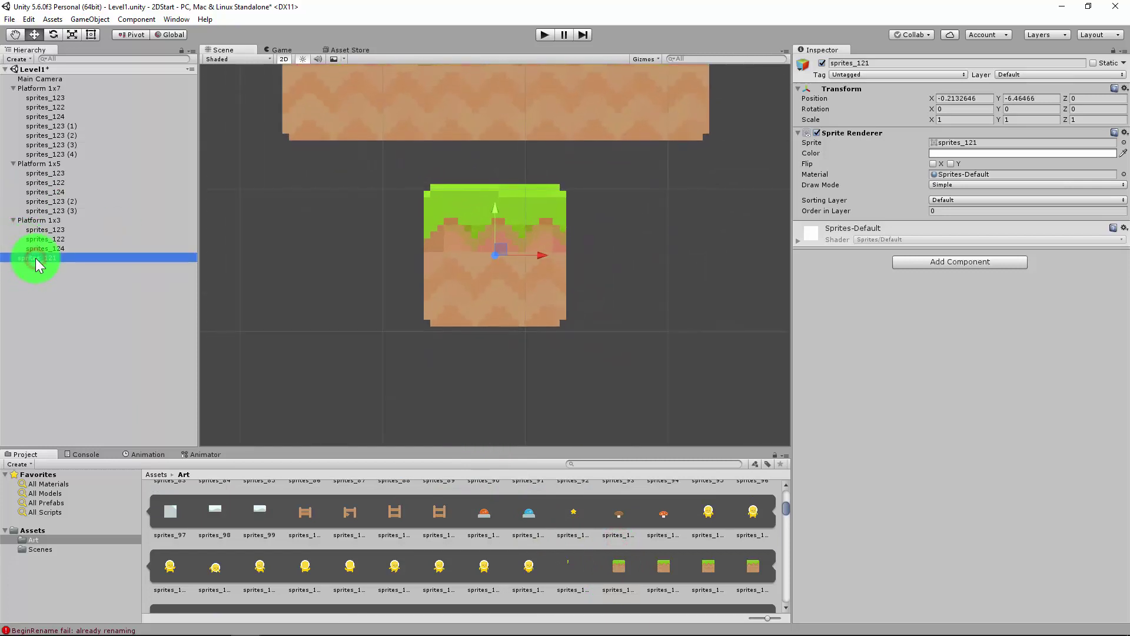
right_click(35, 260)
click(75, 296)
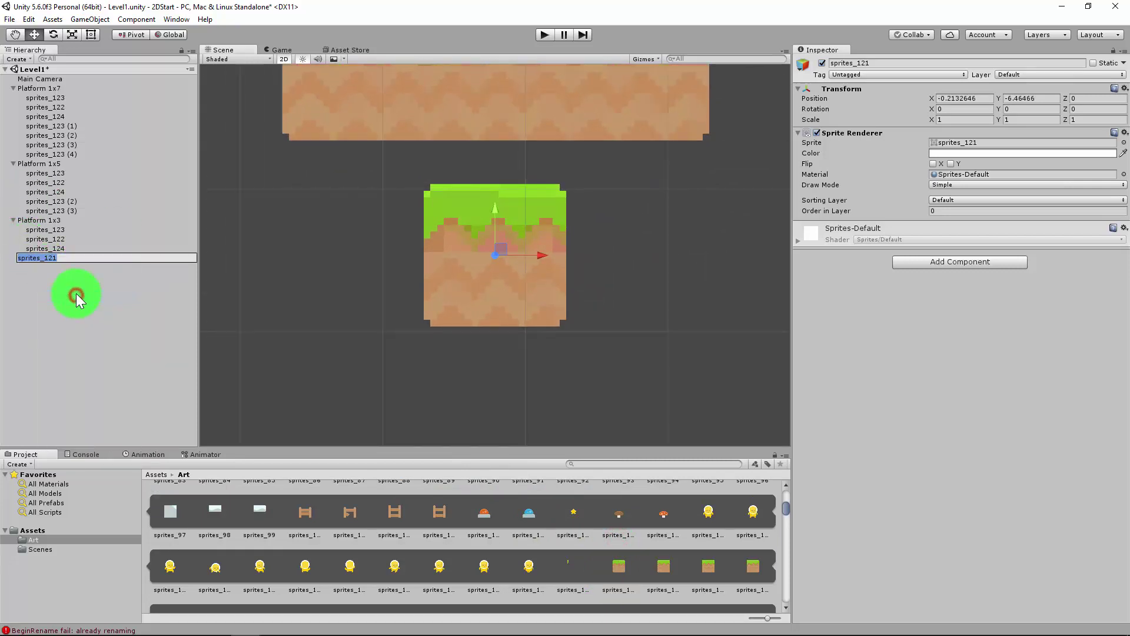
text(Platform 1x1)
key(Return)
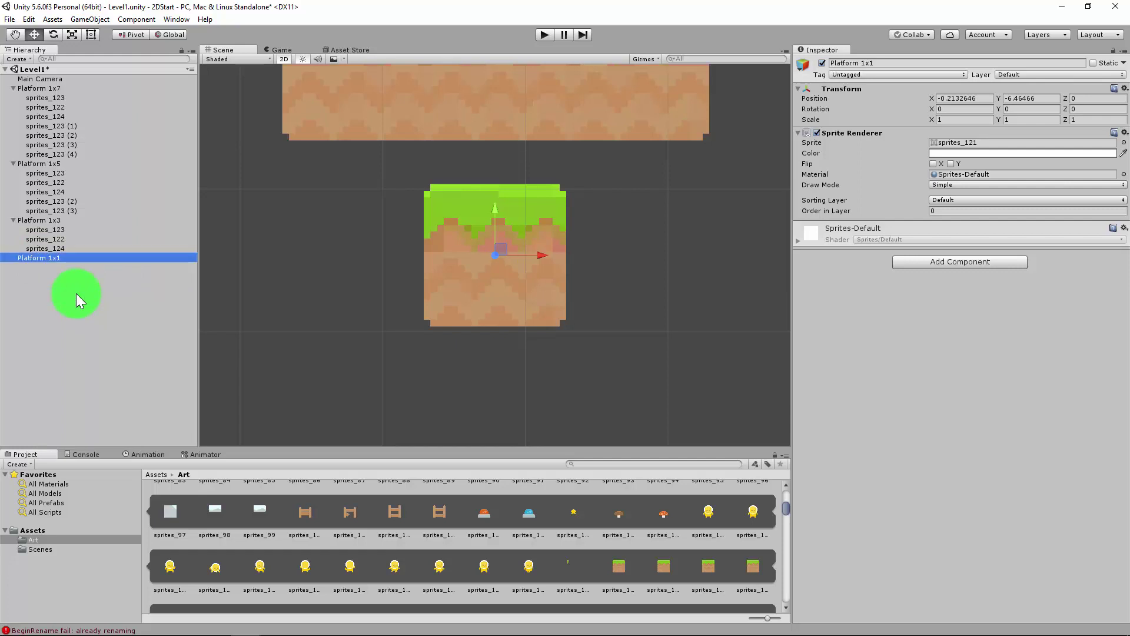
scroll(470, 137, down, 10)
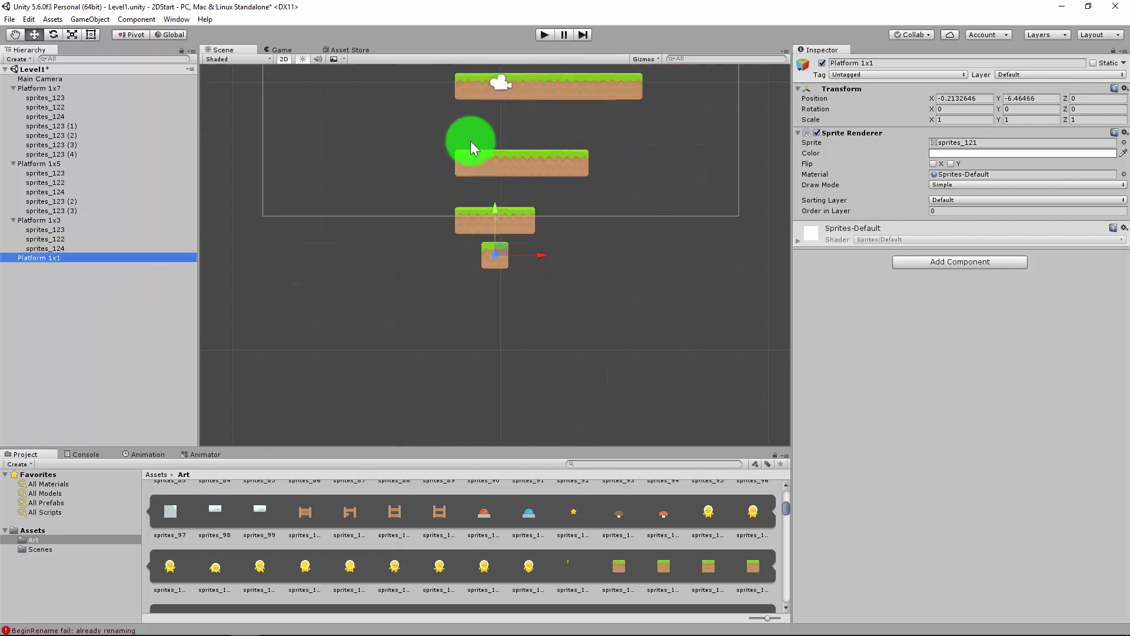
middle_drag(522, 156, 458, 291)
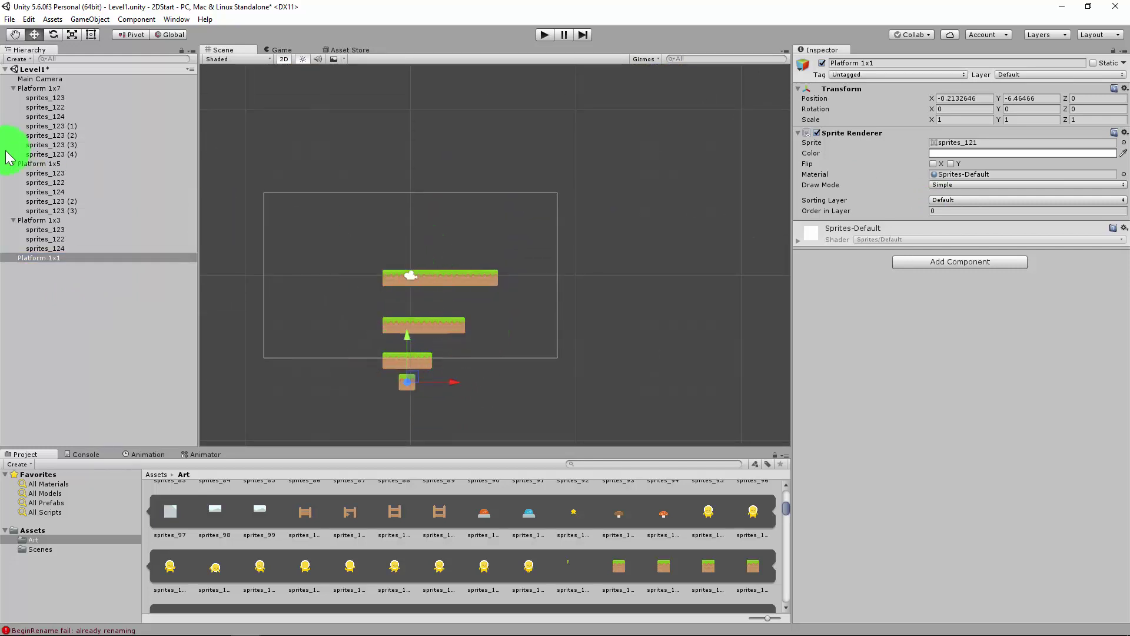
- Collapse the platform groups, select all four platforms, and move them up and left together
click(13, 220)
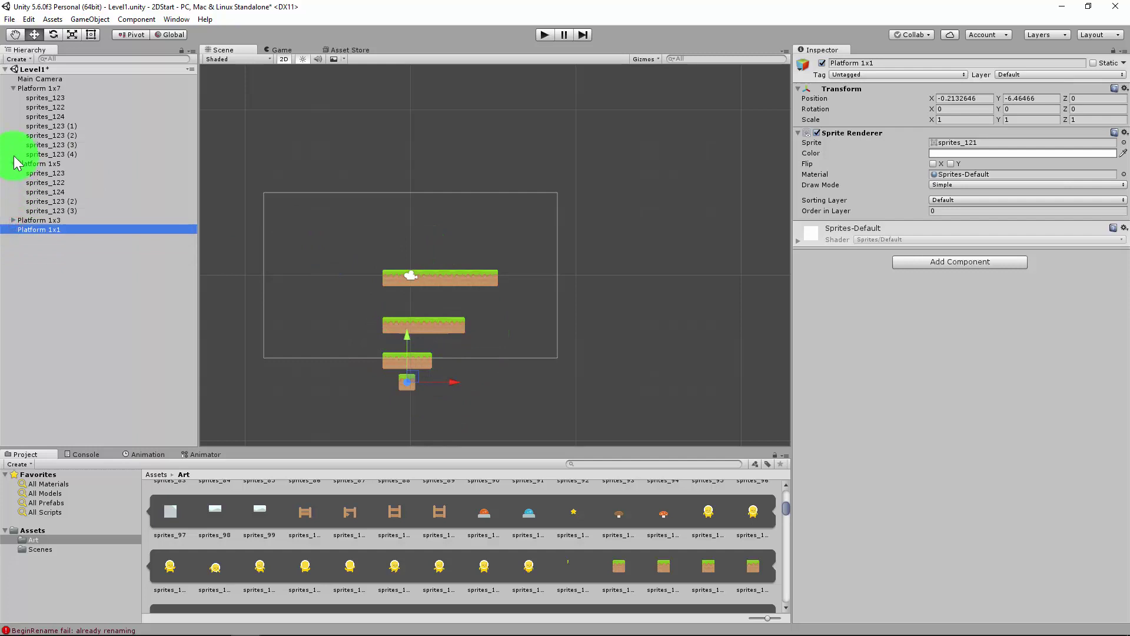
click(13, 164)
click(13, 89)
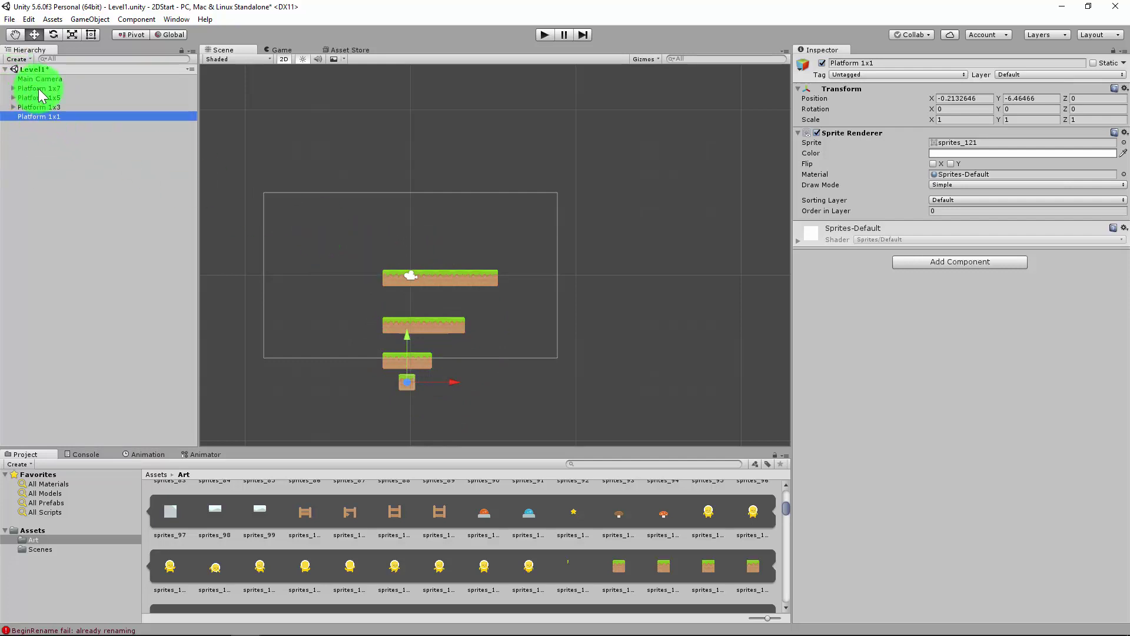
shift+click(40, 89)
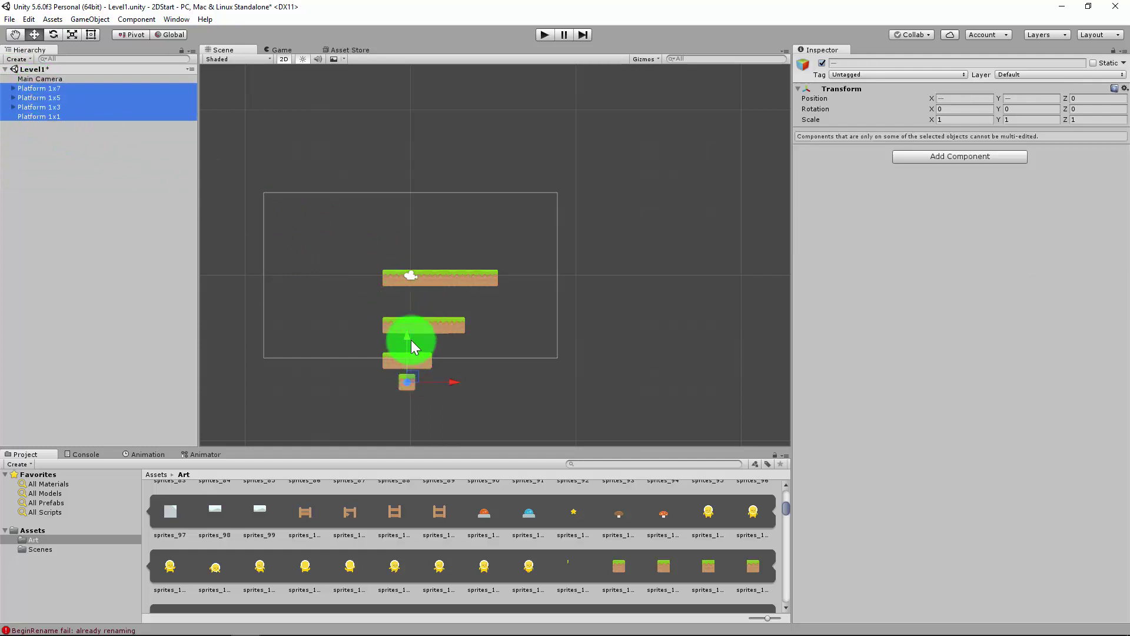
drag(408, 342, 411, 294)
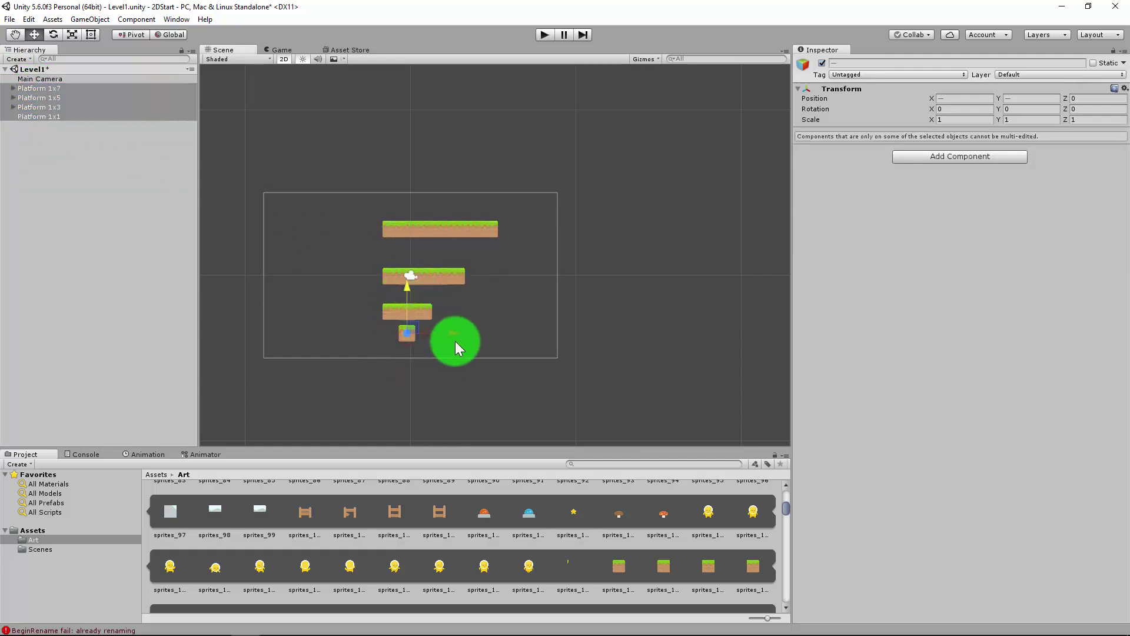
drag(455, 333, 374, 330)
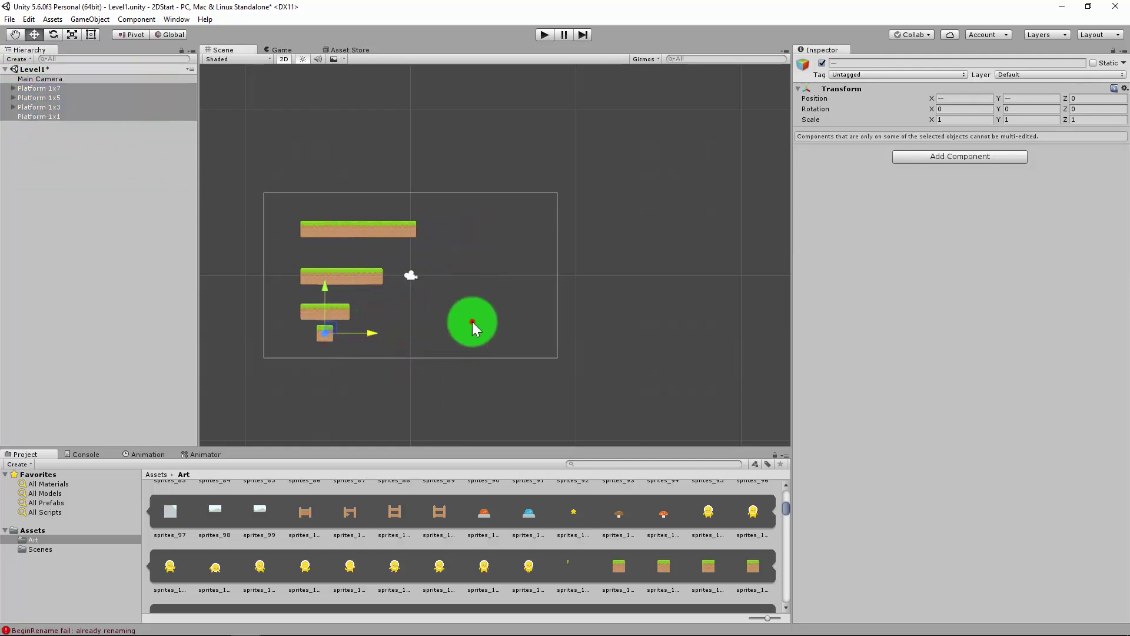
click(472, 321)
scroll(313, 283, up, 2)
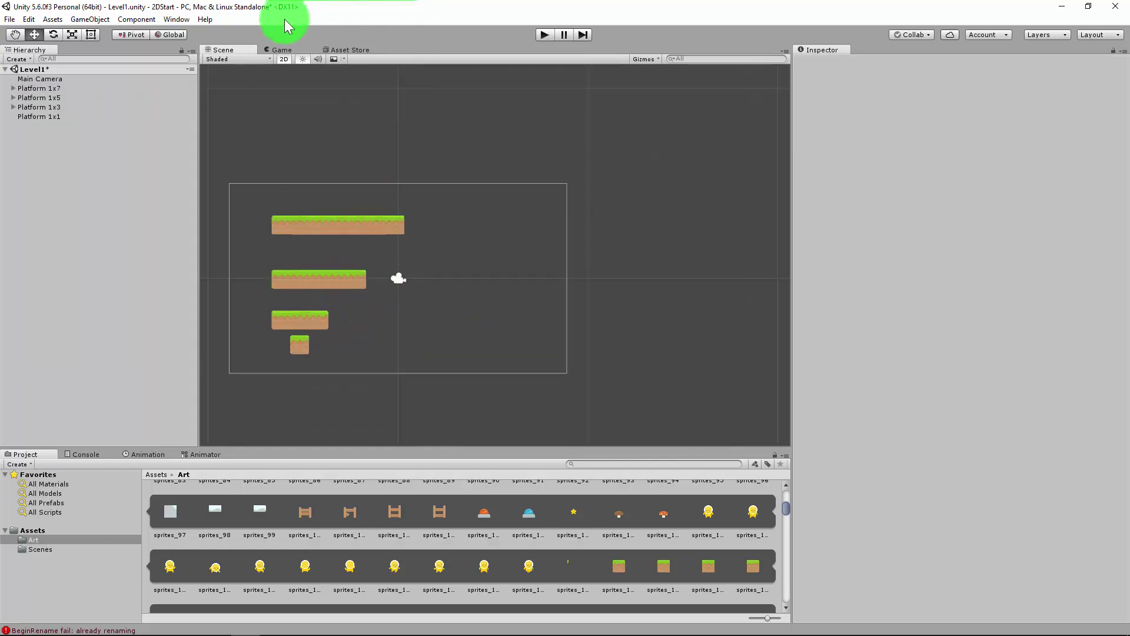
- Move Platform 1x1 right and up to X -1.11, Y -2.01, checking it in the Game view
click(279, 50)
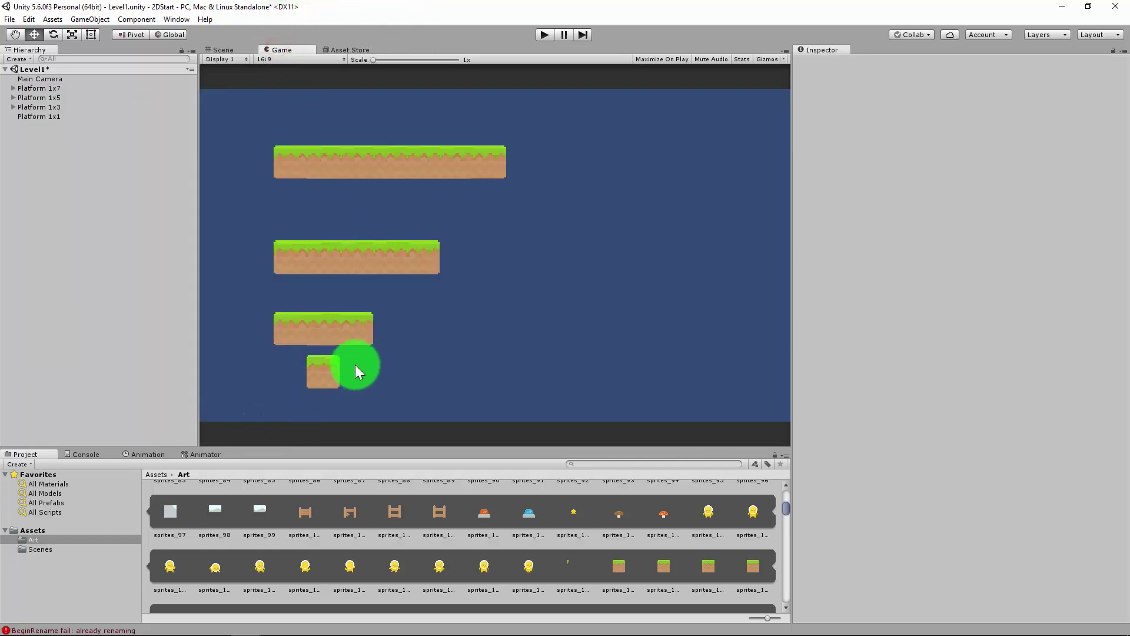
click(226, 49)
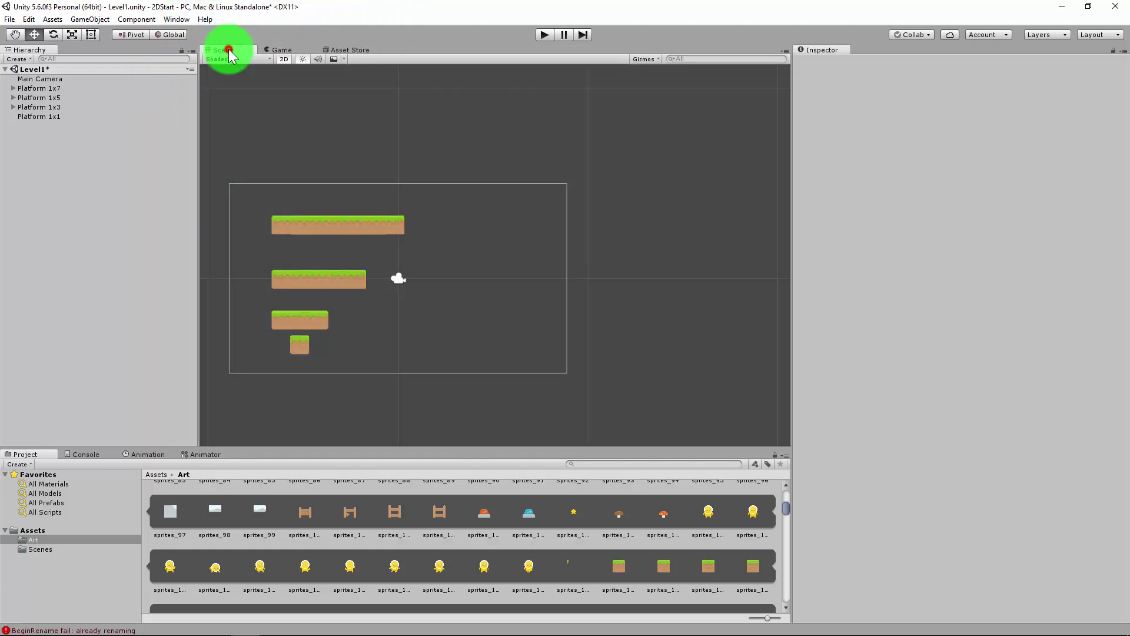
click(301, 342)
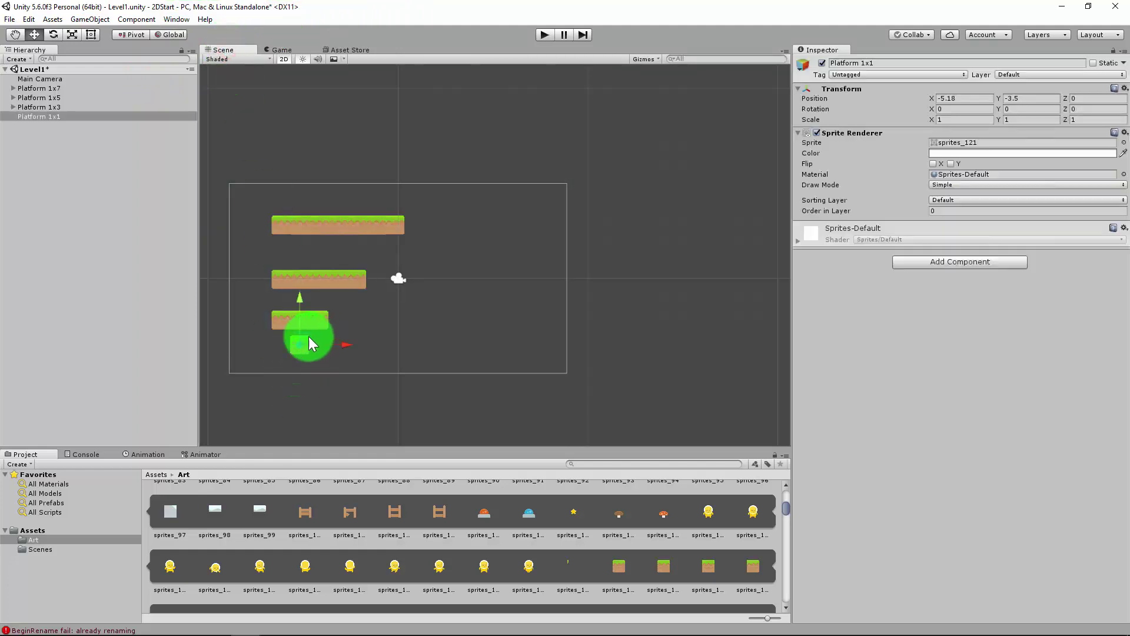
drag(308, 337, 378, 342)
click(282, 50)
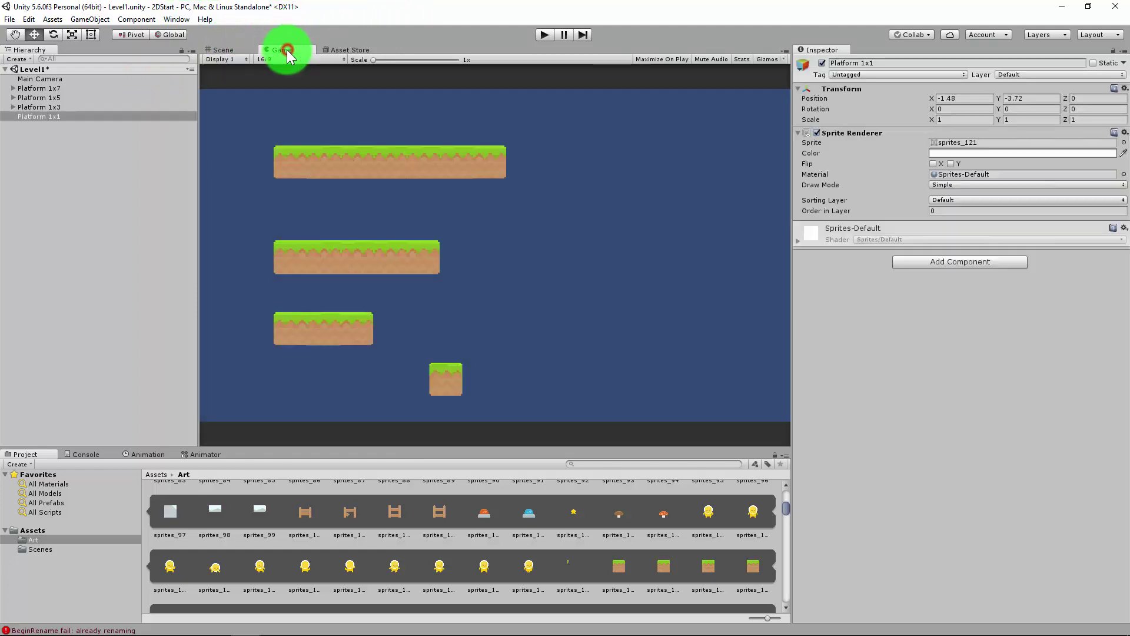
click(220, 50)
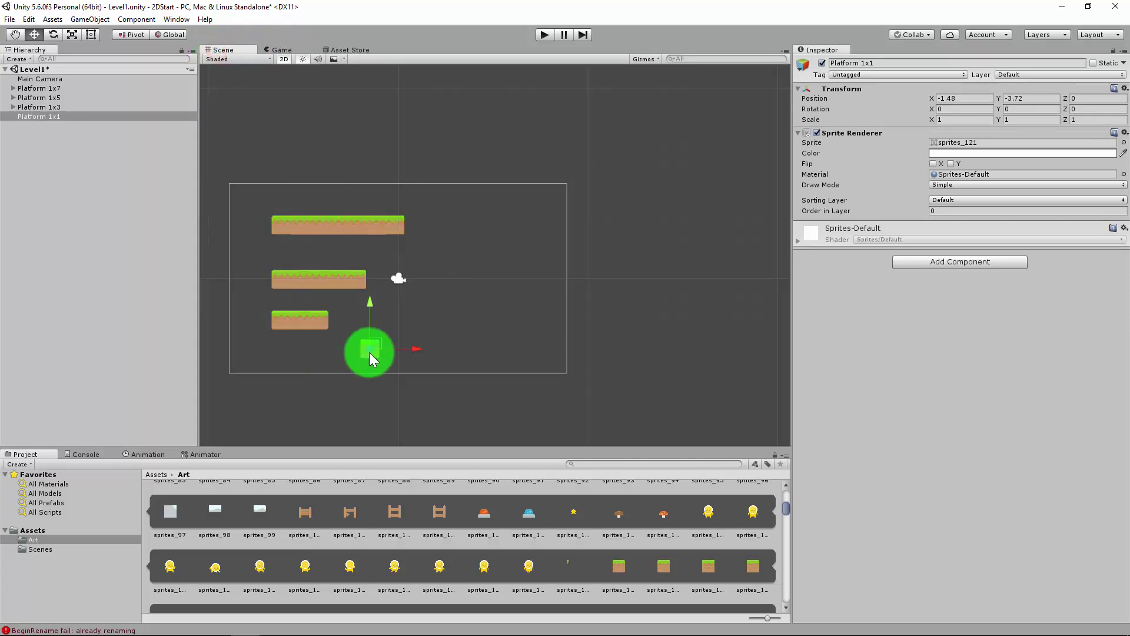
drag(383, 312, 385, 318)
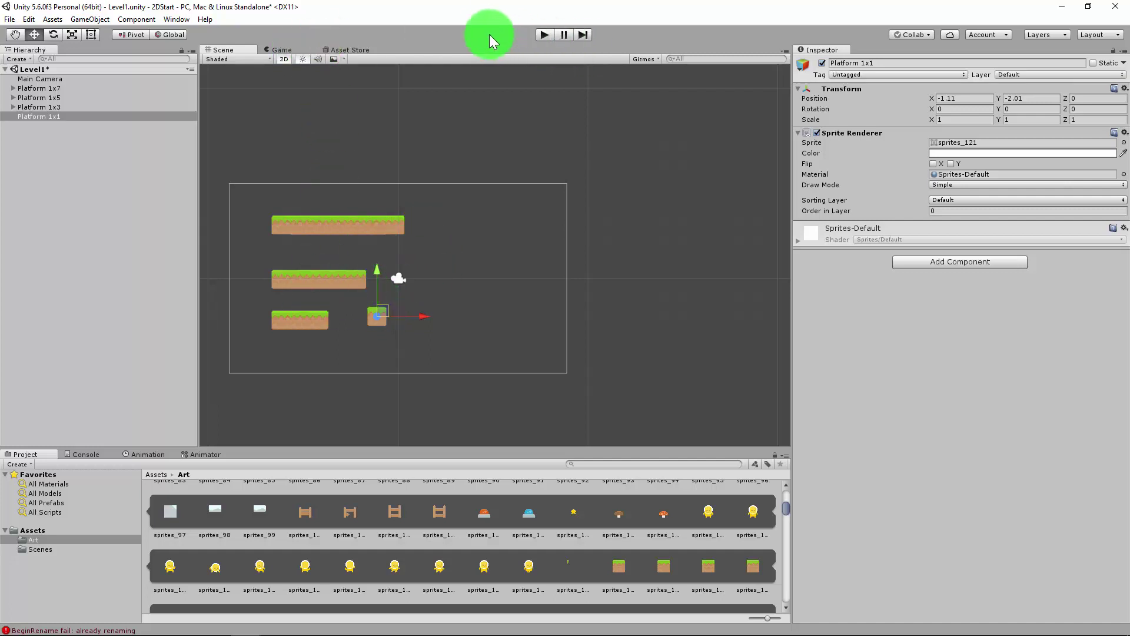
click(276, 49)
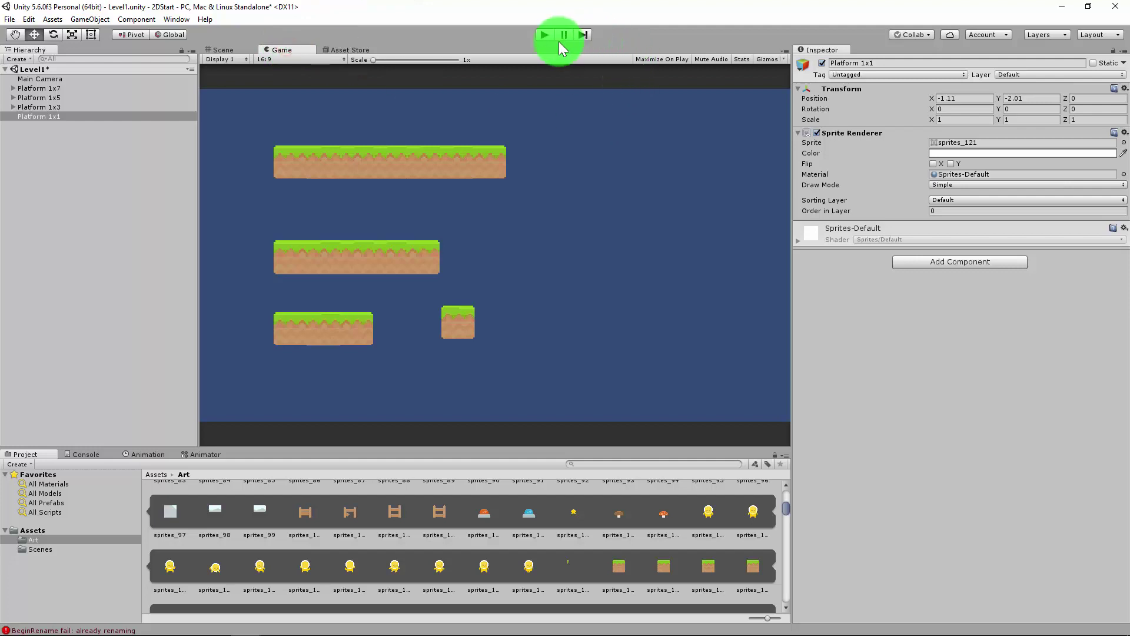
click(223, 49)
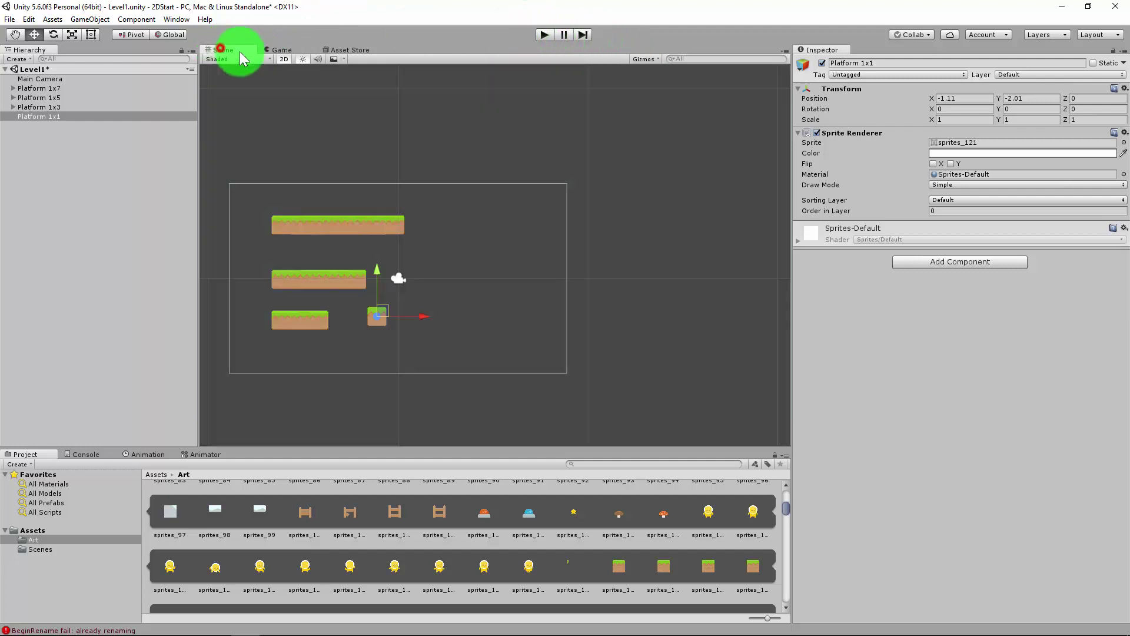
- Run the game and test Platform 1x1 lower right at X -0.92, Y -4.03
click(544, 35)
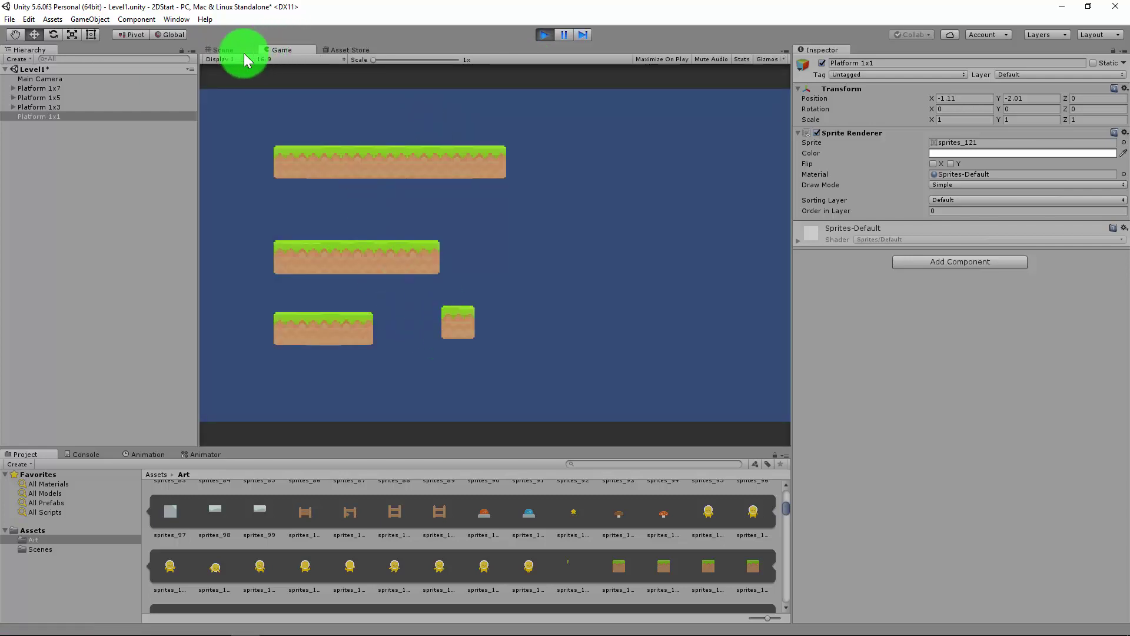
click(224, 49)
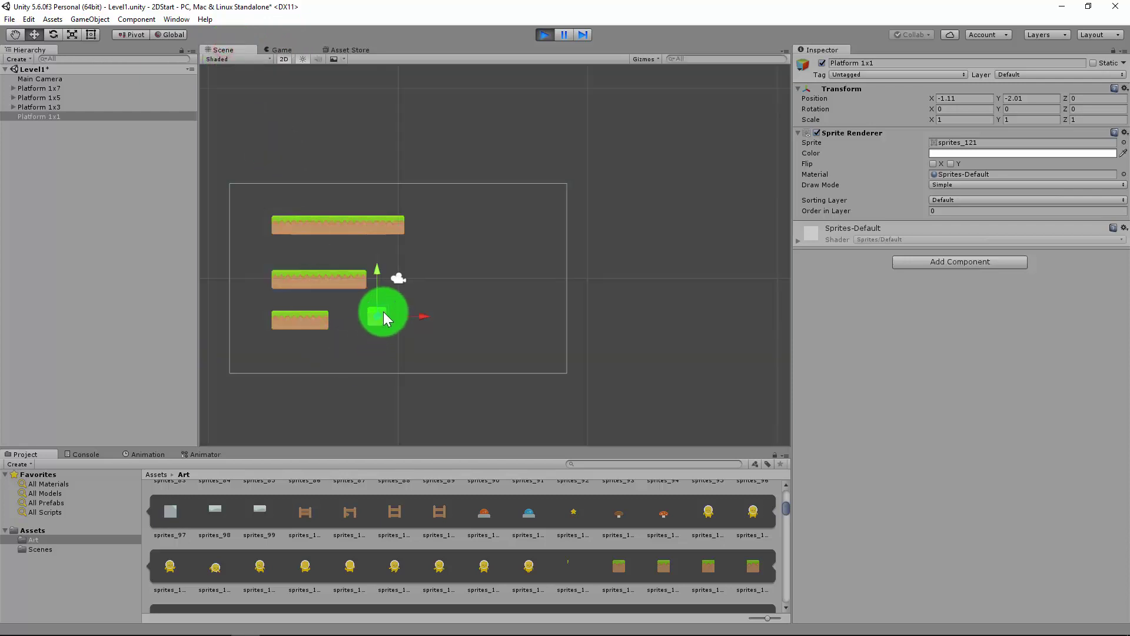
drag(386, 318, 416, 344)
click(283, 50)
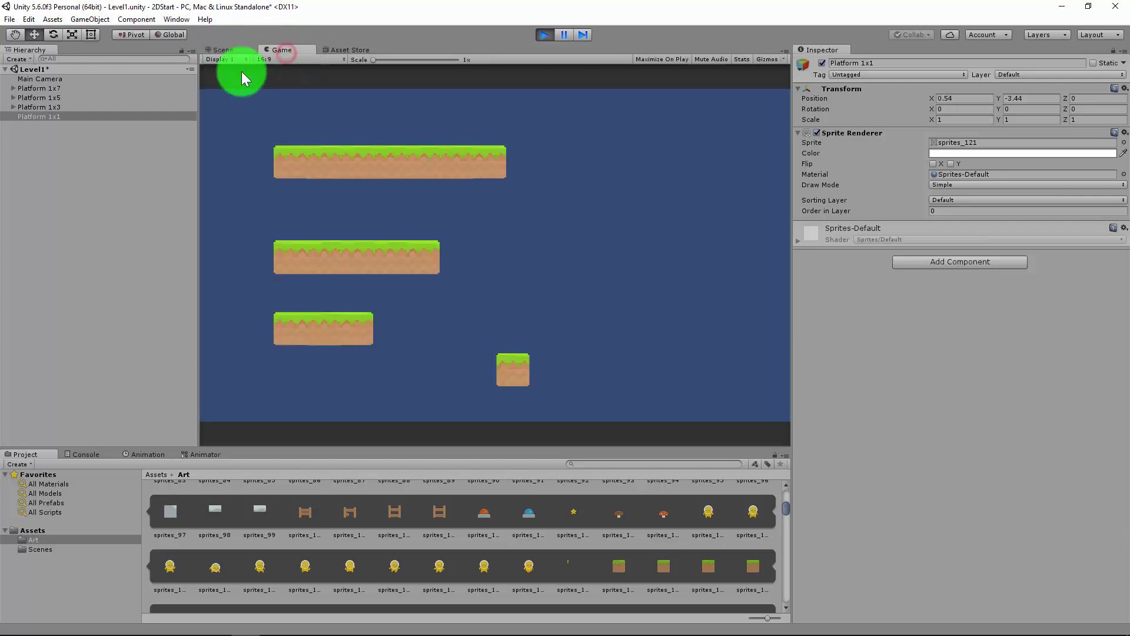
click(220, 52)
drag(415, 337, 382, 358)
click(287, 50)
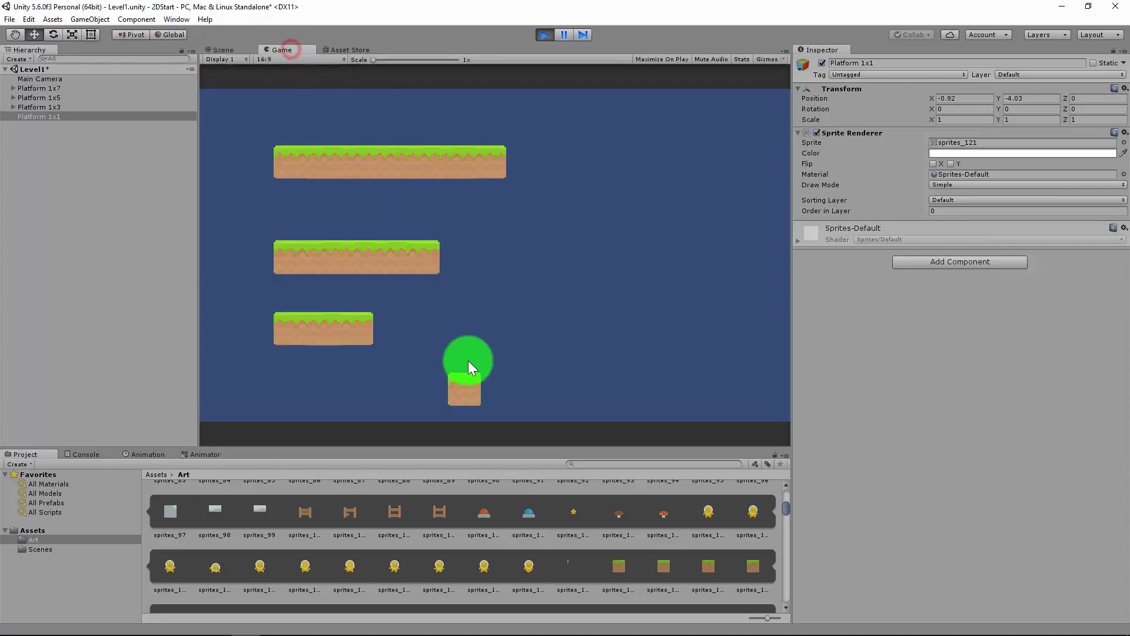
click(543, 36)
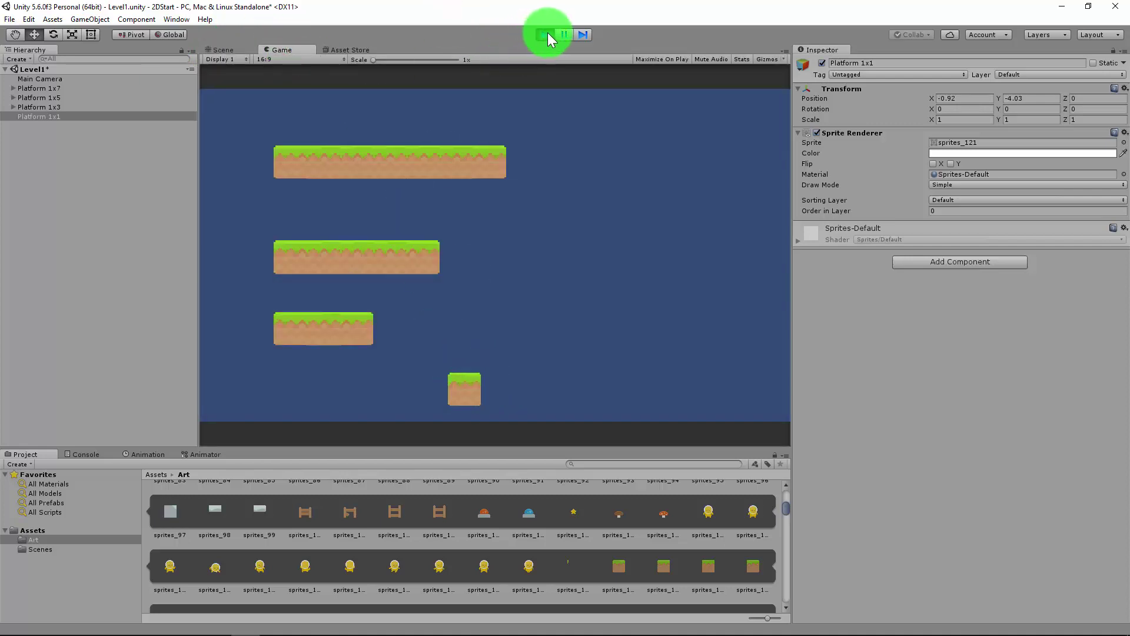
- Exit Play mode and place Platform 1x1 beneath the bottom platform's left end at X -5.56, Y -4.16
click(546, 34)
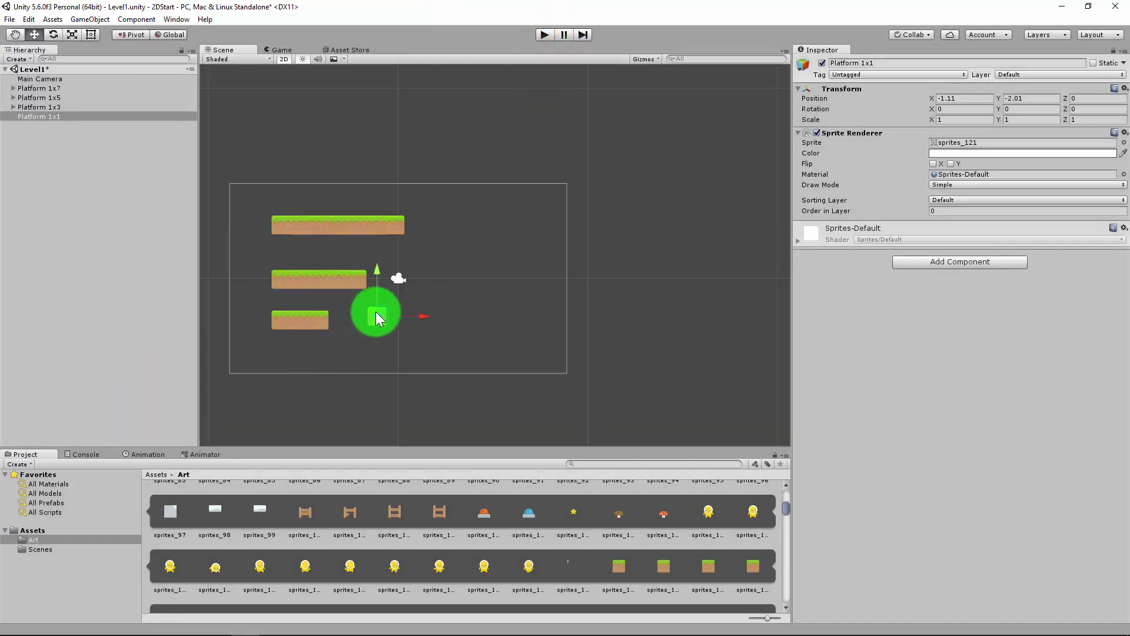
drag(378, 316, 279, 361)
scroll(324, 263, up, 1)
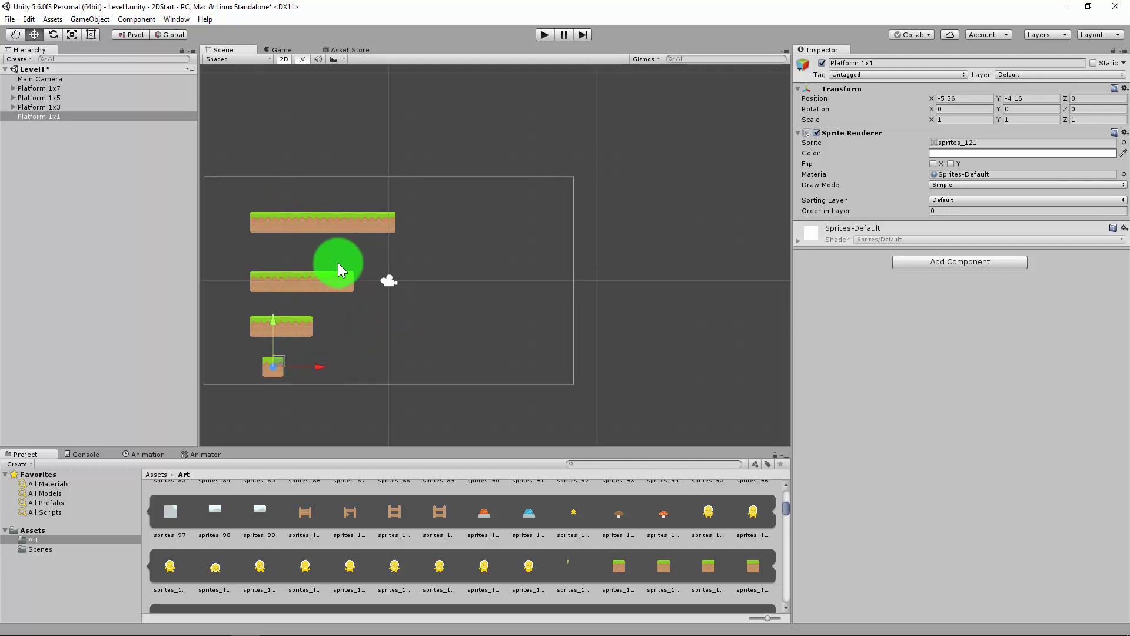
click(408, 232)
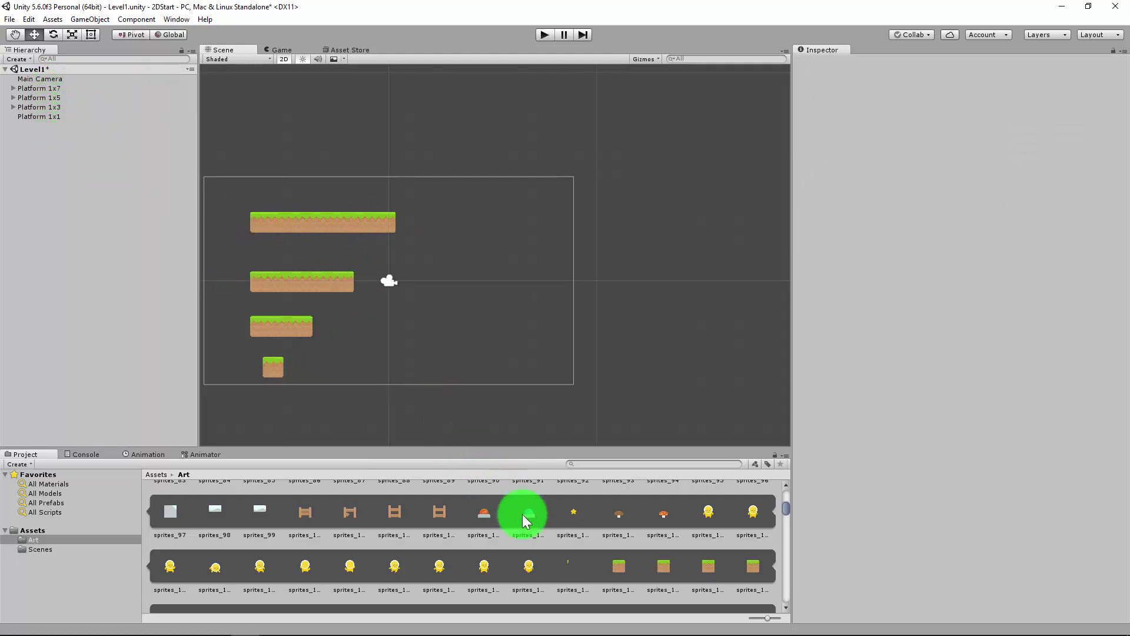
scroll(536, 527, down, 1)
scroll(461, 522, down, 1)
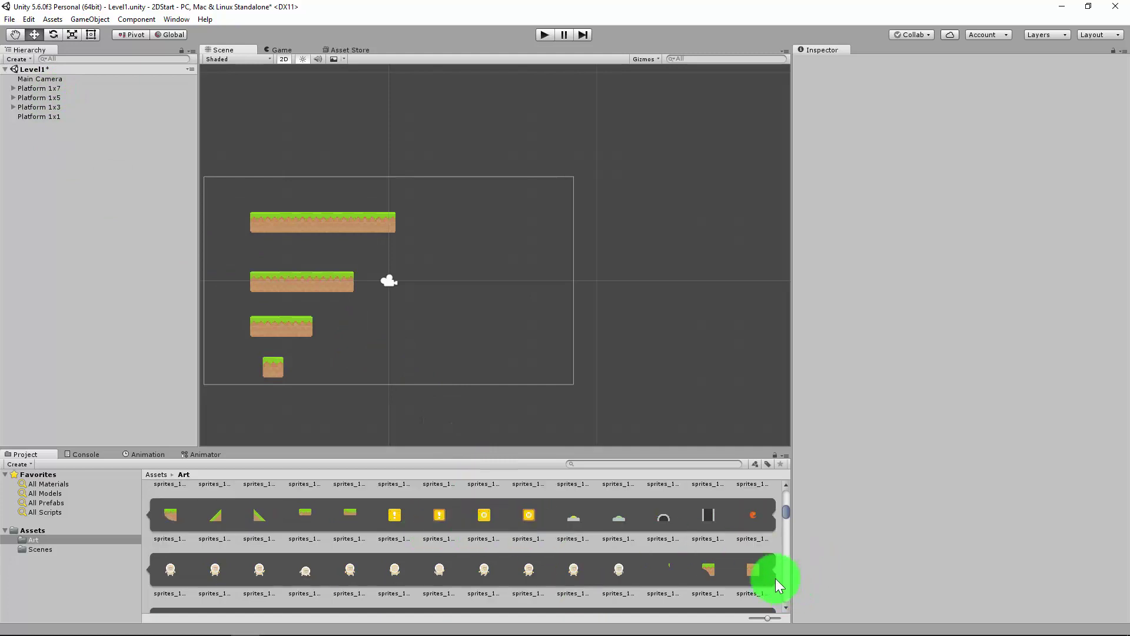
scroll(754, 574, down, 1)
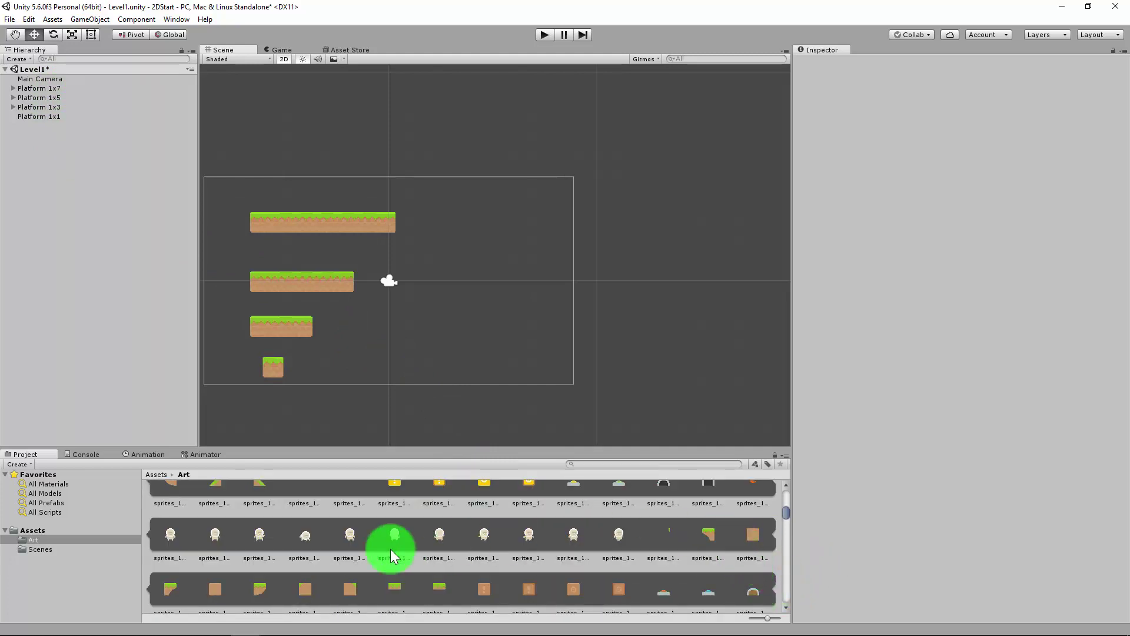
- Add dirt tile sprites_152, and duplicate Platform 1x7 as Ground 3x7 at X 5.28, Y 2.65
click(753, 537)
drag(751, 537, 541, 317)
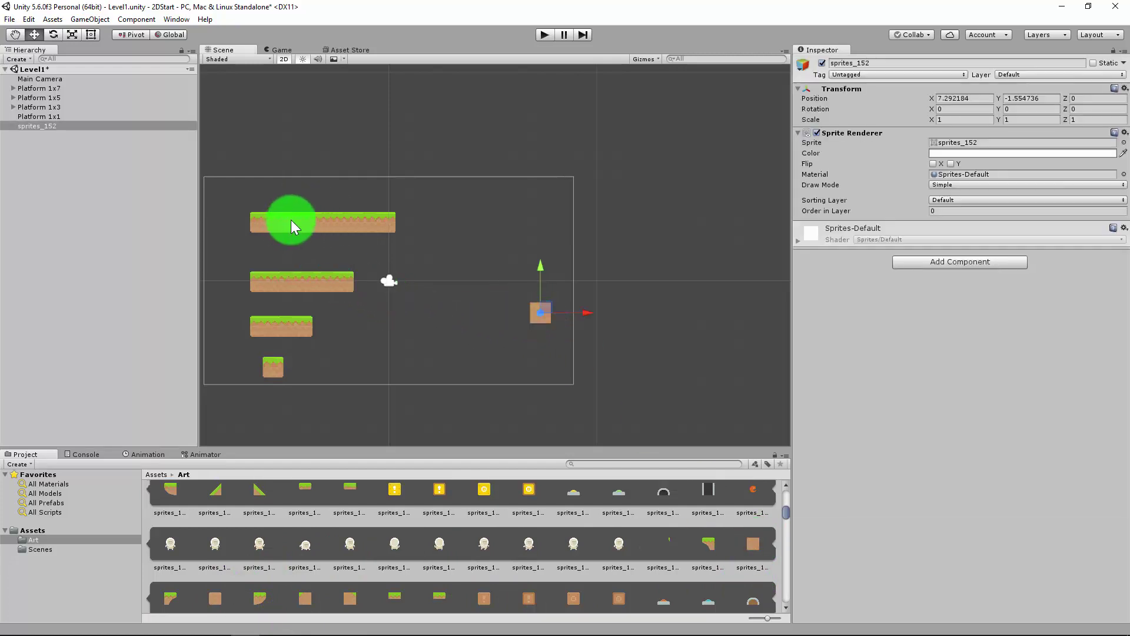
click(51, 88)
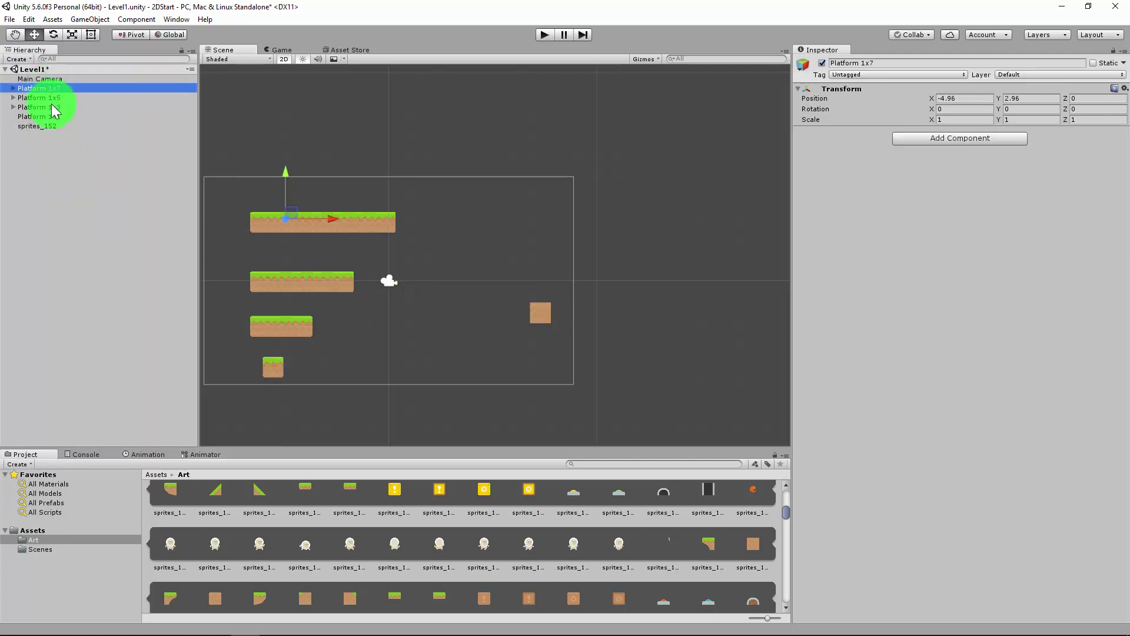
key(ctrl+d)
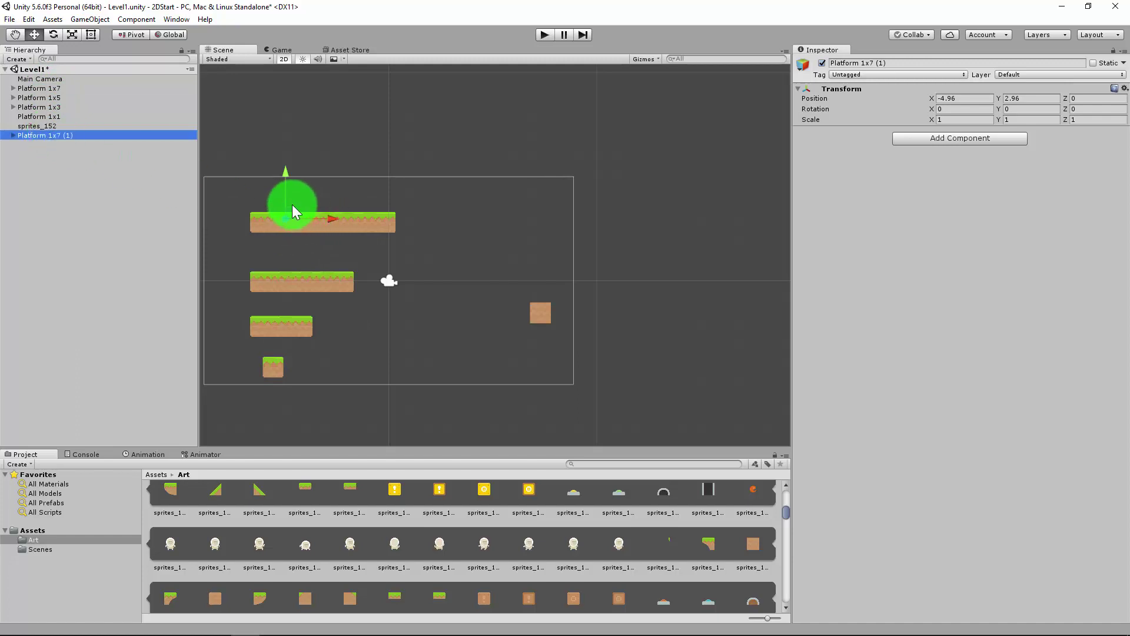
drag(292, 209, 501, 226)
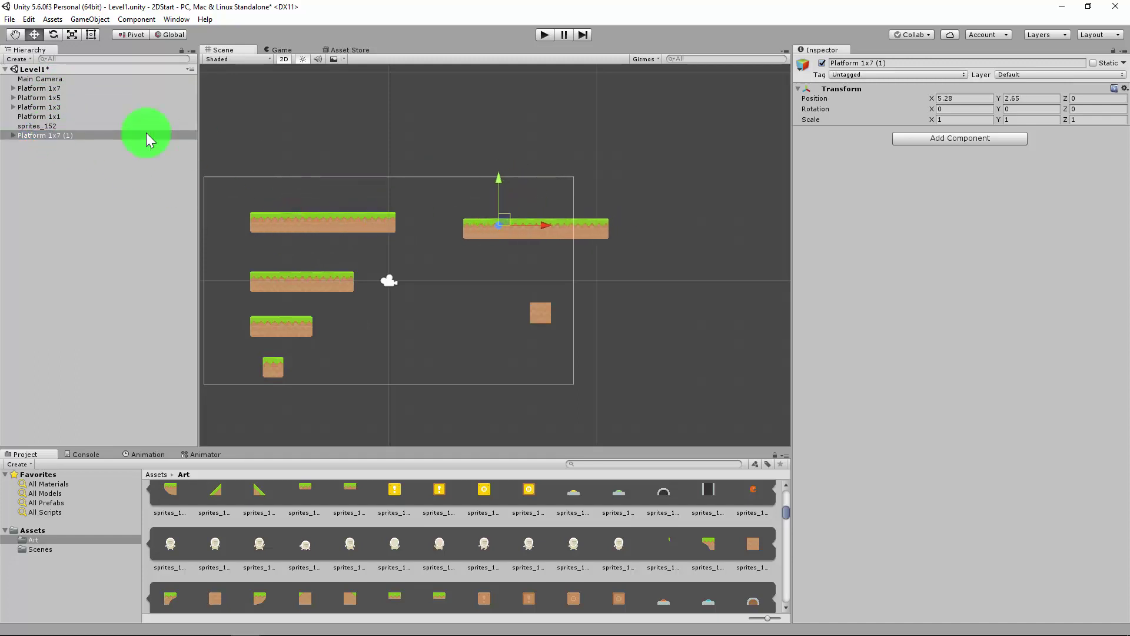
right_click(61, 136)
click(96, 177)
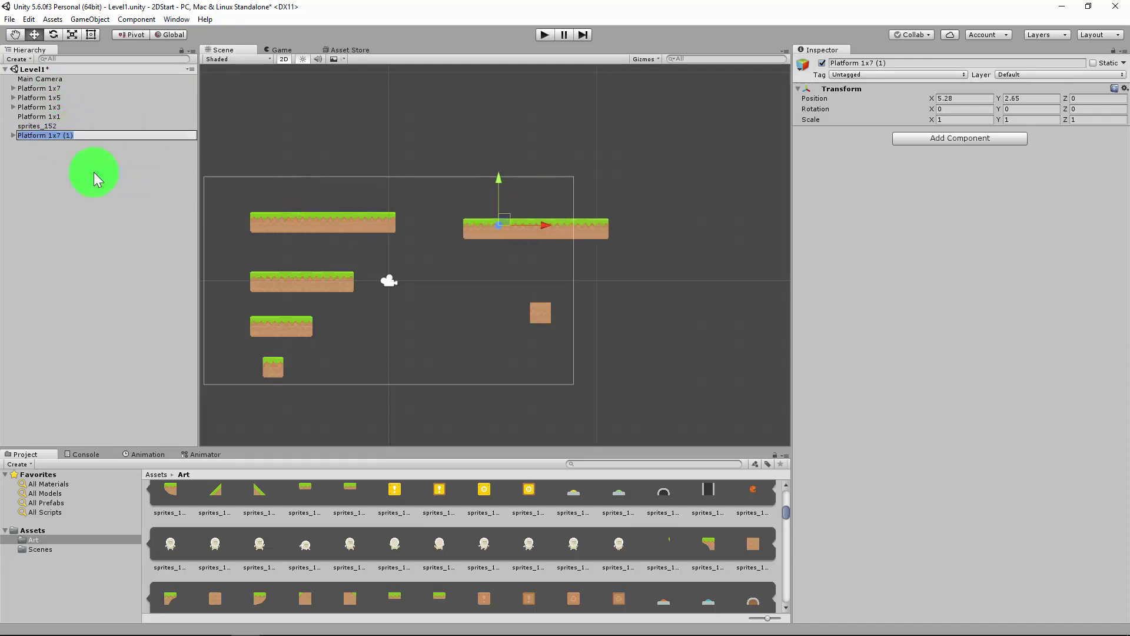
text(Ground 3x7)
key(Return)
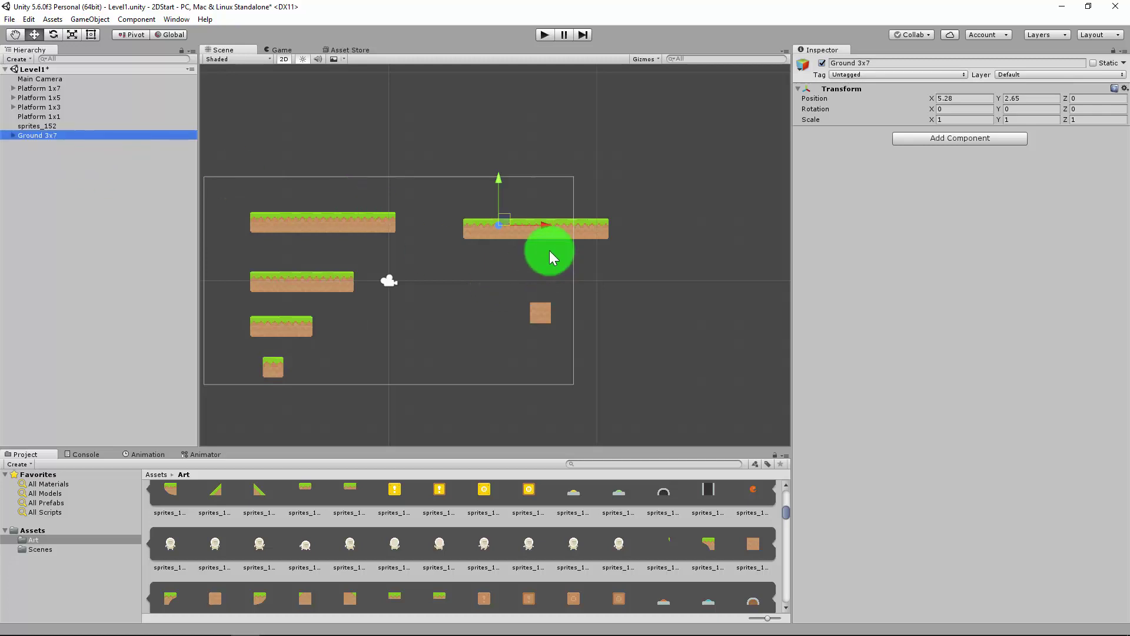
- Move dirt tile sprites_152 under Ground 3x7 and make copies of it
click(539, 312)
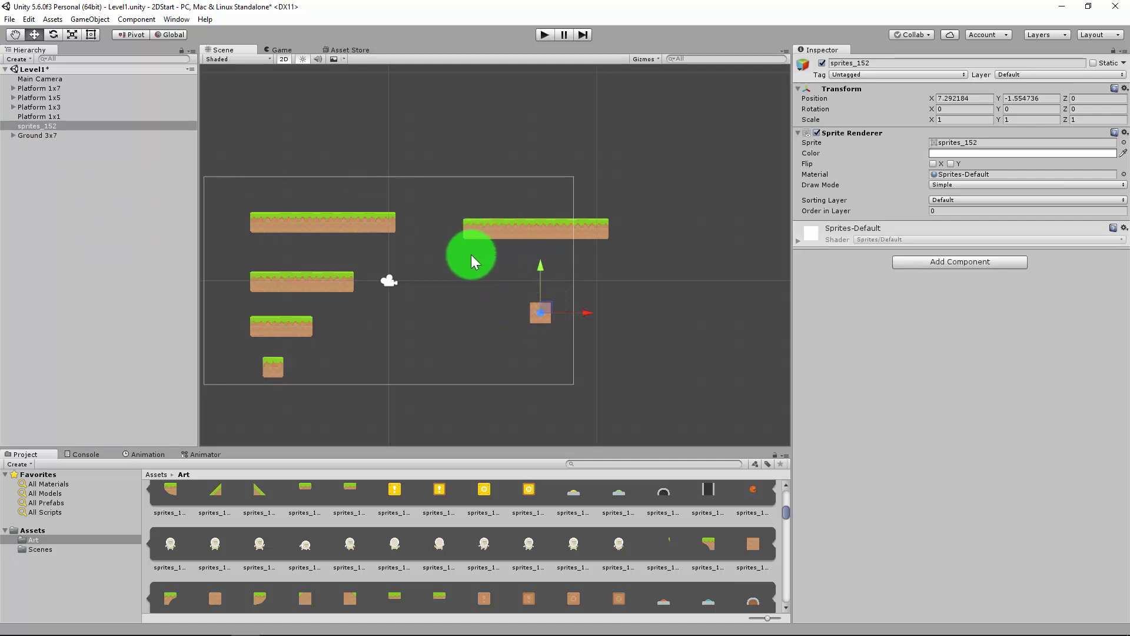
drag(547, 303, 488, 255)
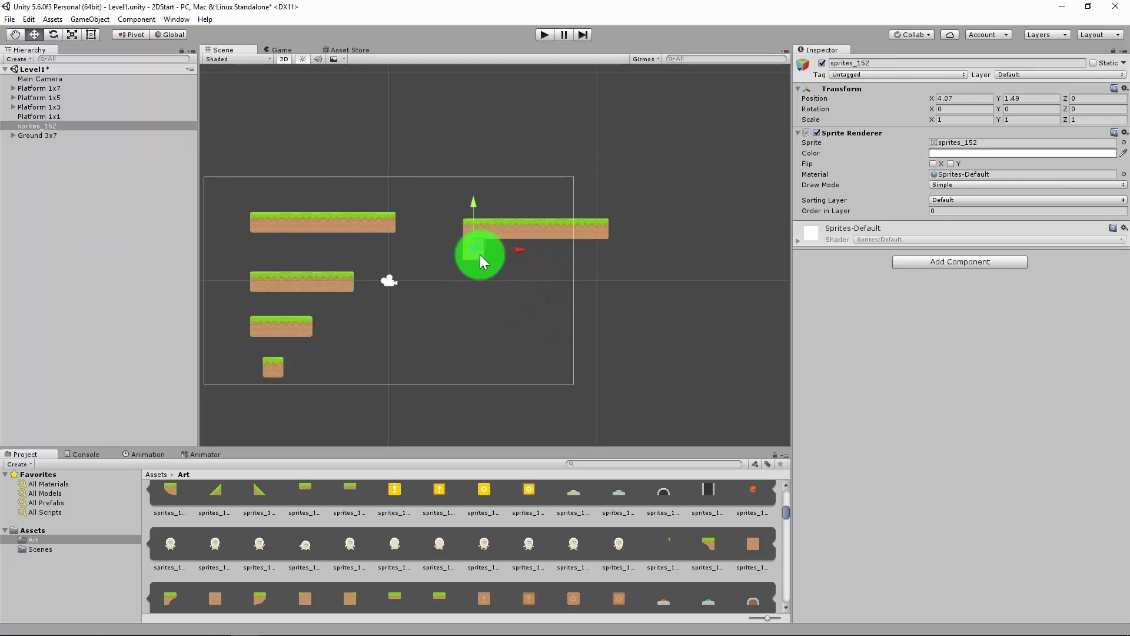
key(ctrl+d)
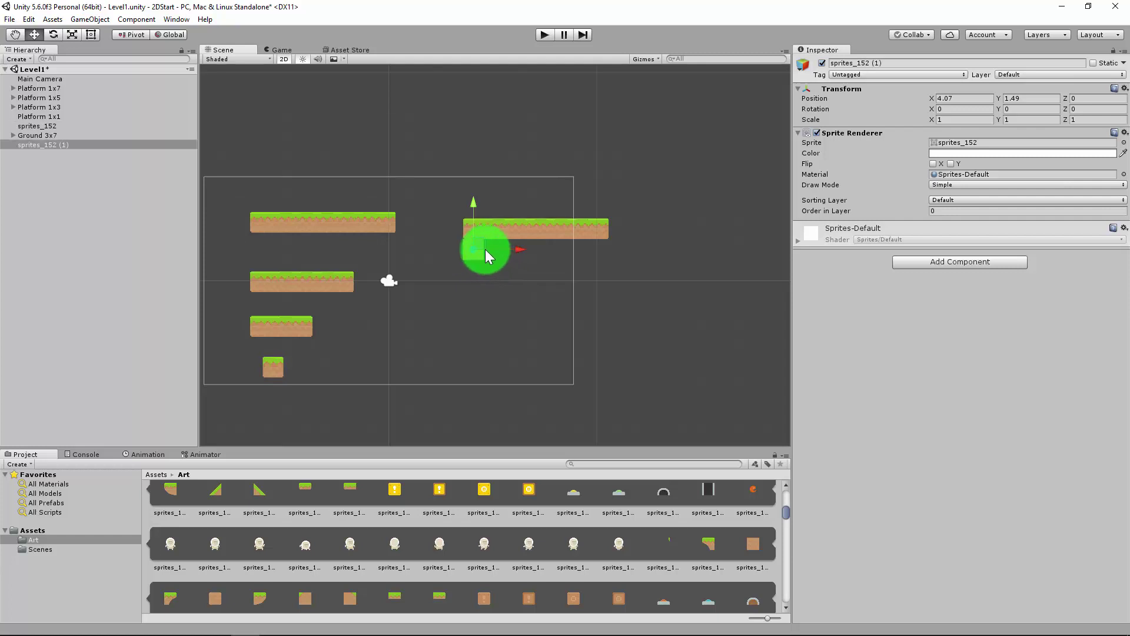
key(ctrl+d)
key(ctrl+d)
key(ctrl+d)
key(ctrl+d)
- Line up seven dirt tiles in a row at Y 1.49 beneath Ground 3x7
drag(485, 249, 563, 242)
click(479, 246)
click(478, 243)
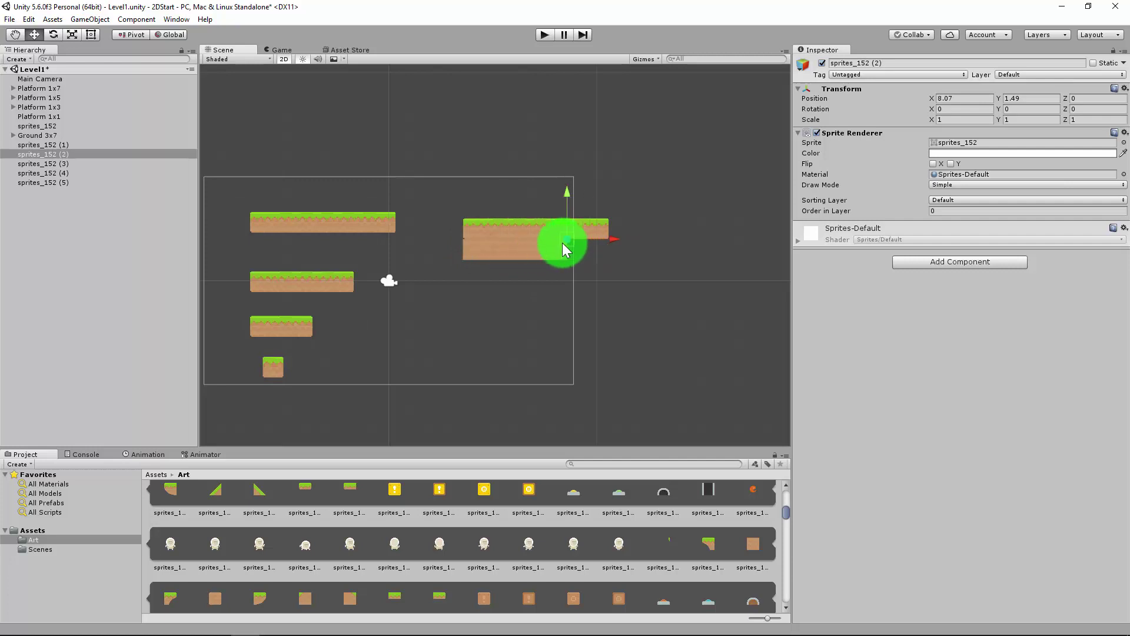
click(473, 245)
drag(484, 243, 507, 257)
click(471, 245)
key(ctrl+d)
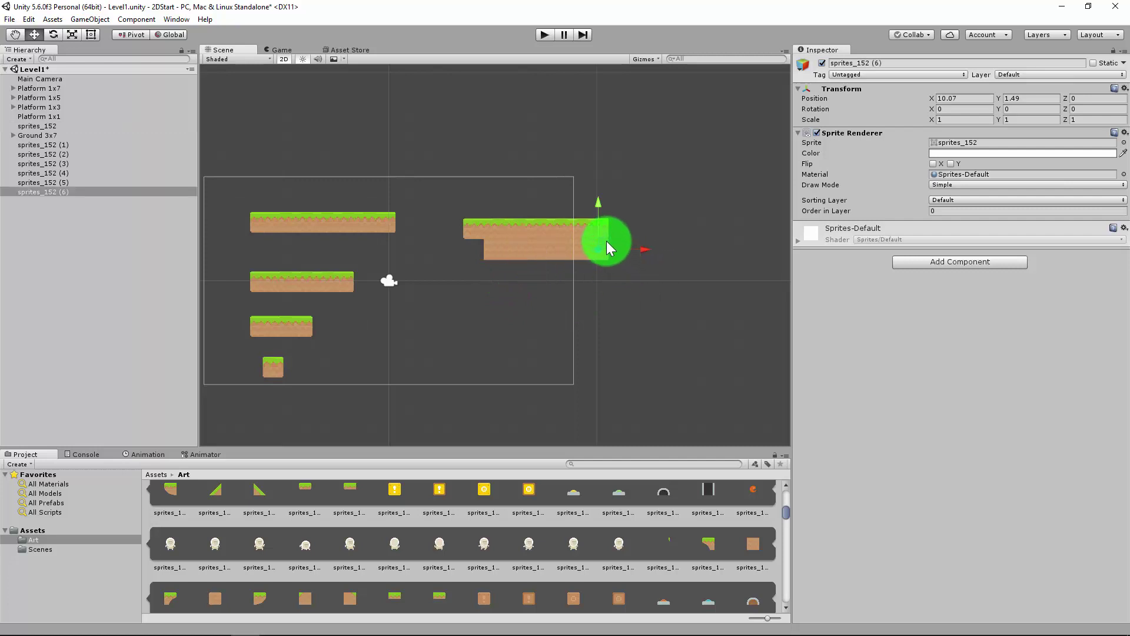
drag(606, 242, 478, 242)
- Box-select all seven dirt tiles under the platform
click(464, 282)
drag(636, 275, 454, 239)
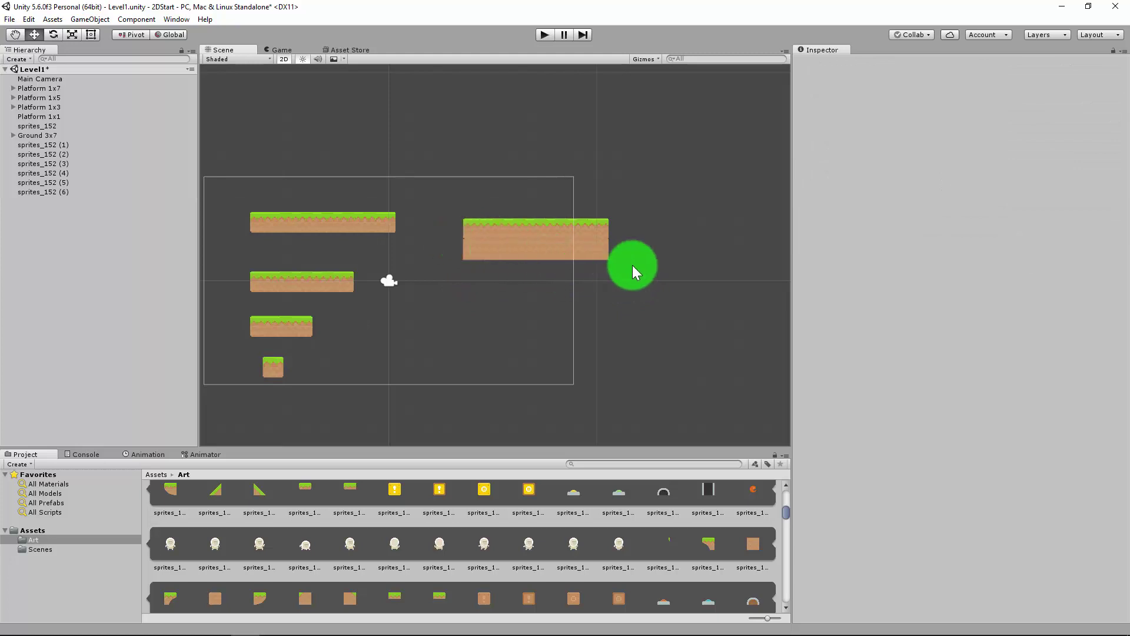
drag(633, 272, 456, 235)
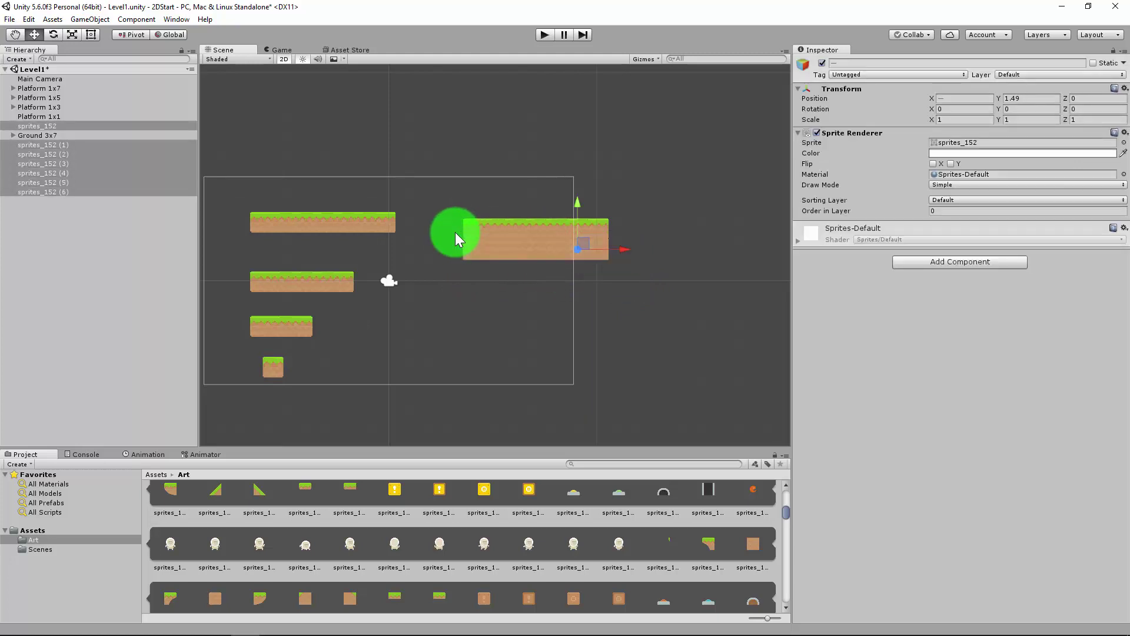
- Duplicate the dirt tile row into a second row, sprites_152 (7)–(13), flush underneath at Y 0.49
click(53, 126)
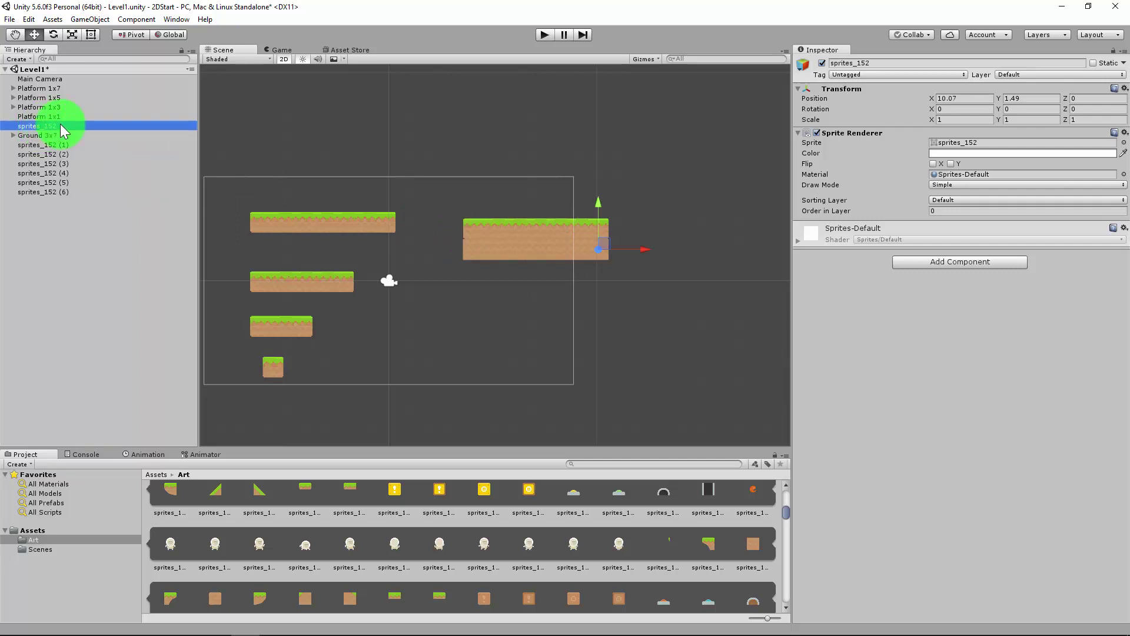
drag(62, 131, 82, 142)
drag(625, 294, 459, 235)
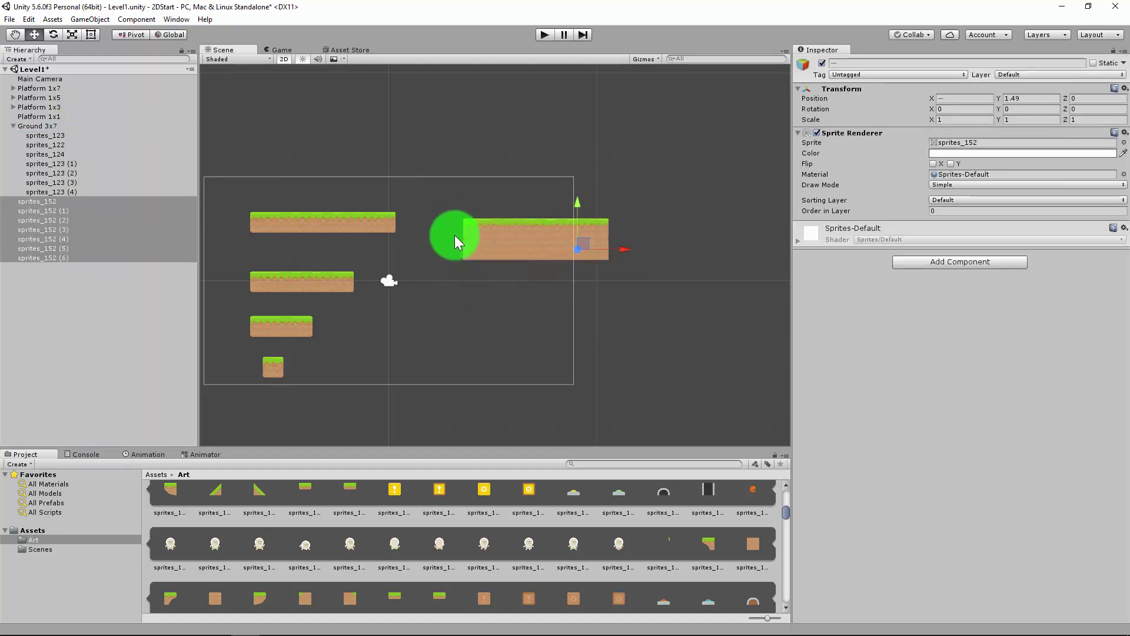
key(ctrl+d)
drag(580, 243, 588, 283)
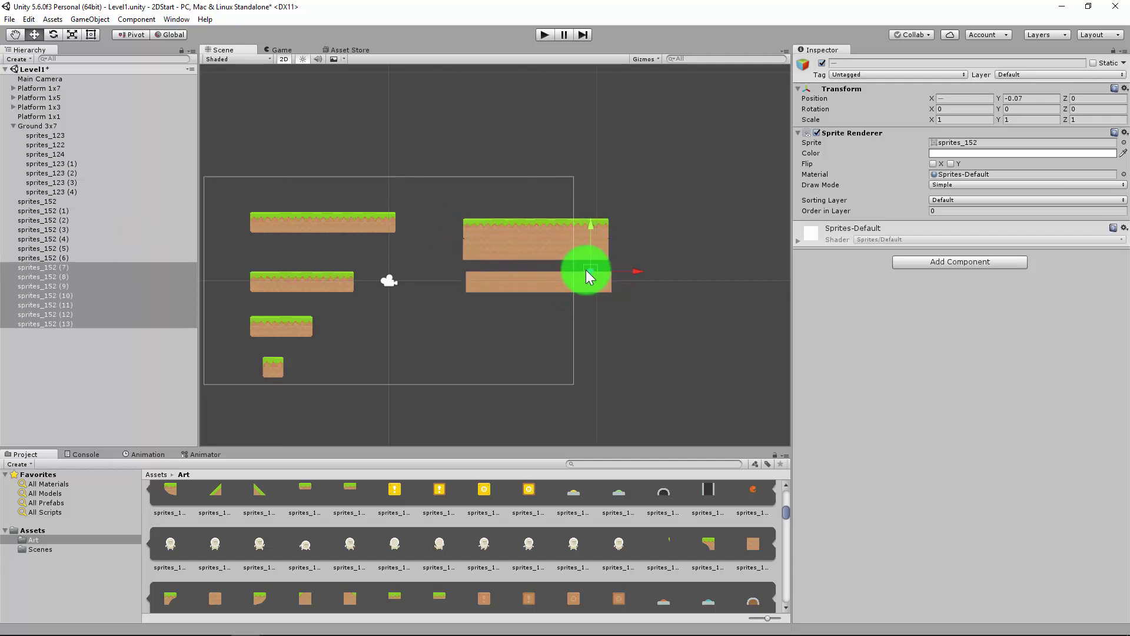
click(606, 275)
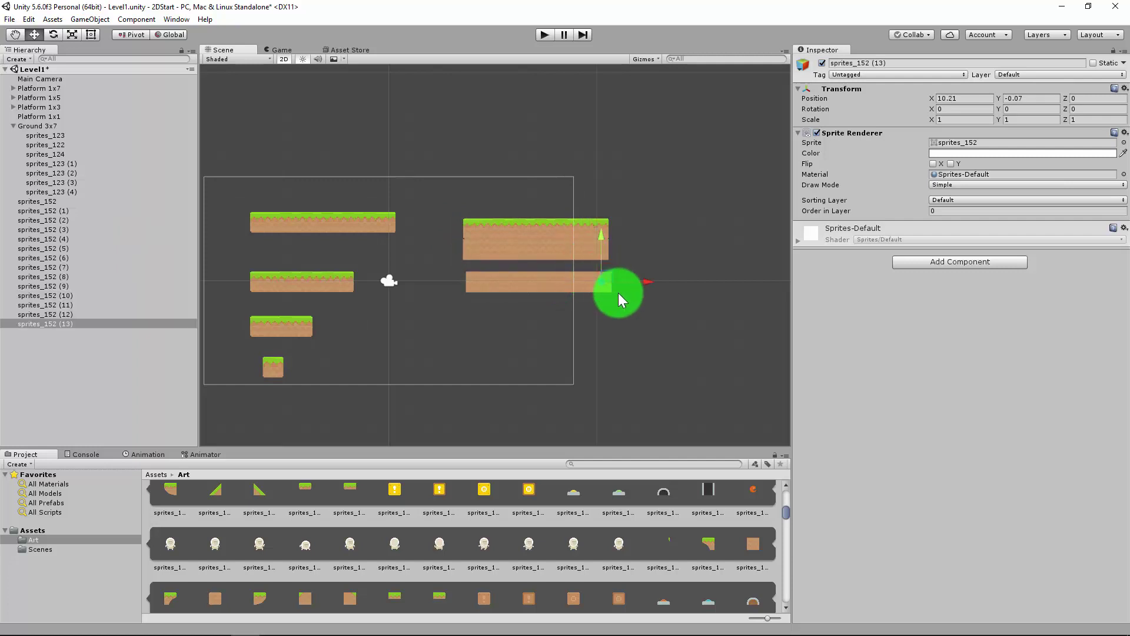
drag(620, 293, 517, 276)
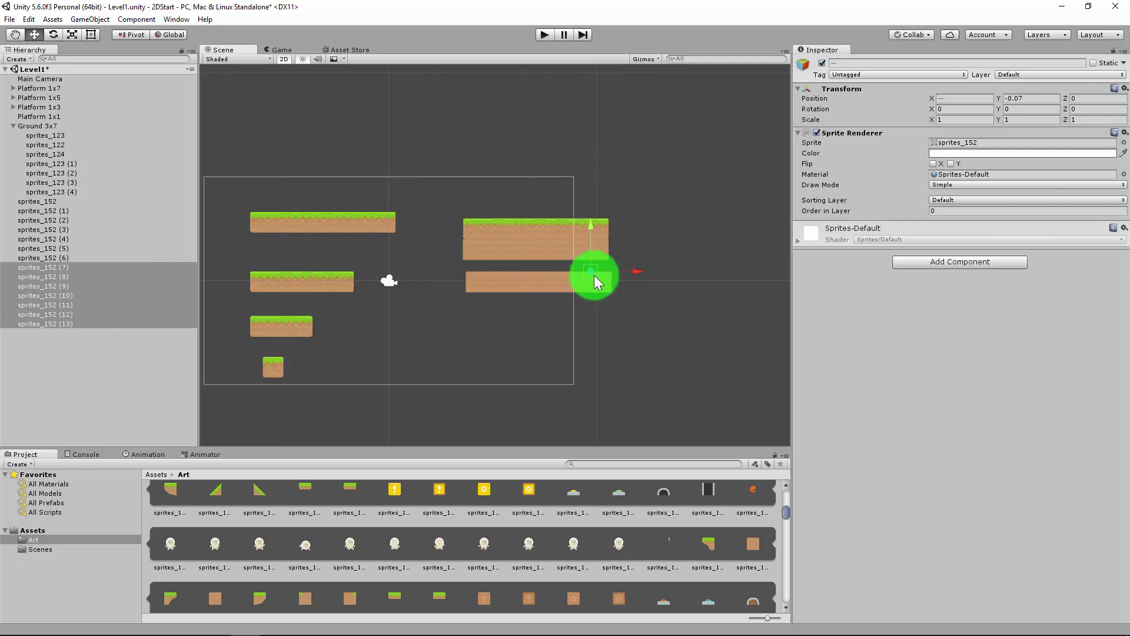
drag(597, 275, 603, 296)
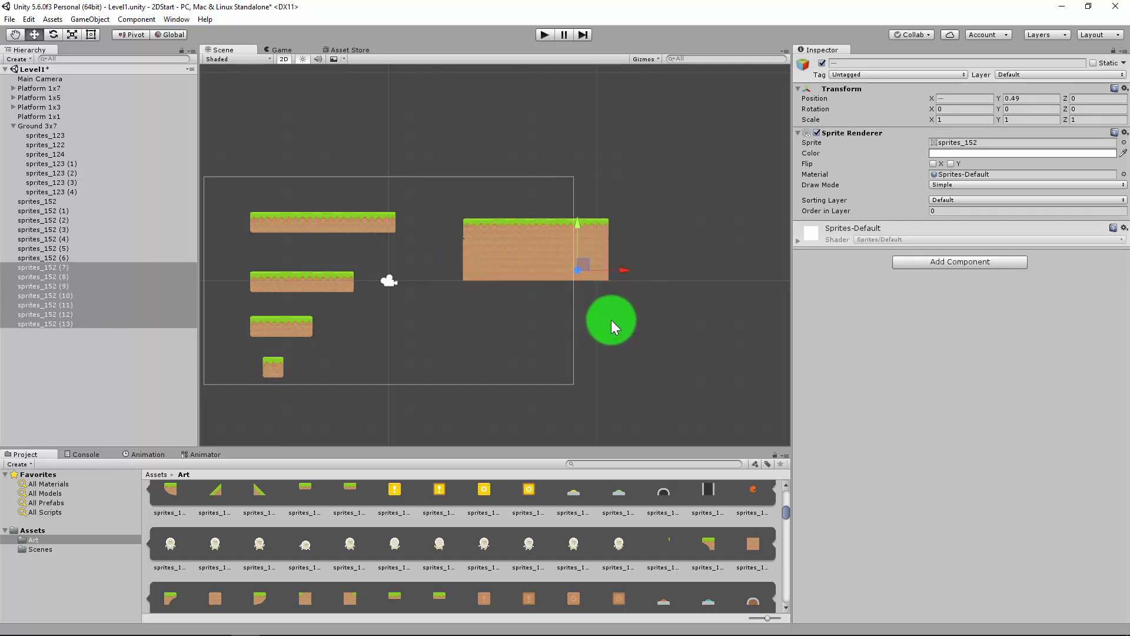
click(610, 322)
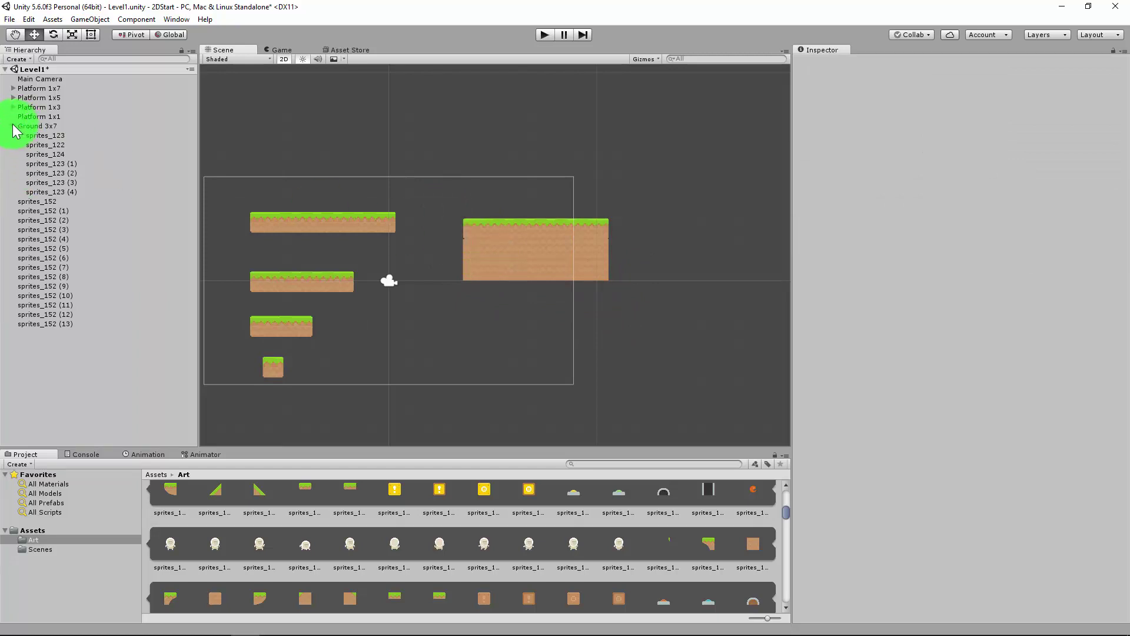
- Parent tiles sprites_152 through sprites_152 (13) under Ground 3x7
click(30, 202)
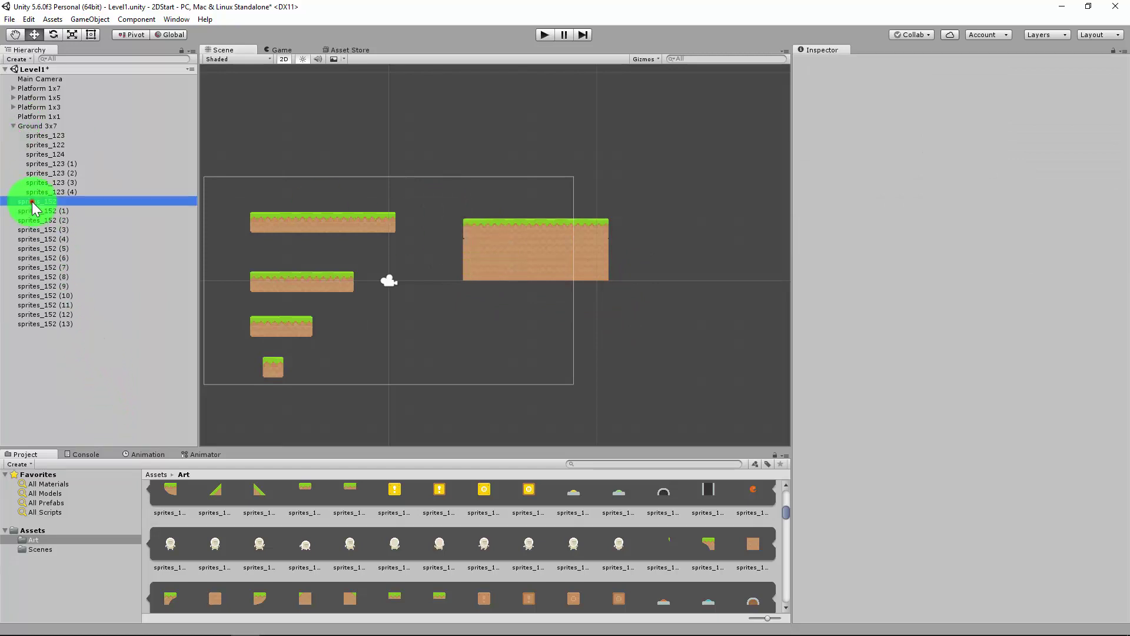
shift+click(54, 325)
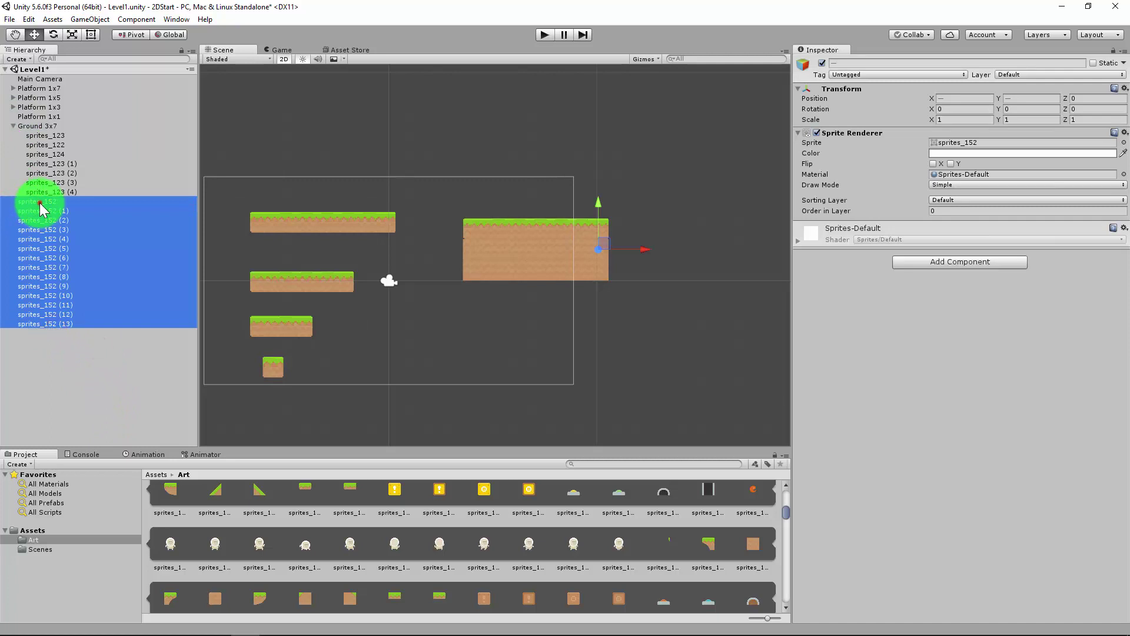
drag(38, 202, 41, 137)
- Collapse Ground 3x7 and drag the whole block to about X 3.15, Y 3.9
click(15, 126)
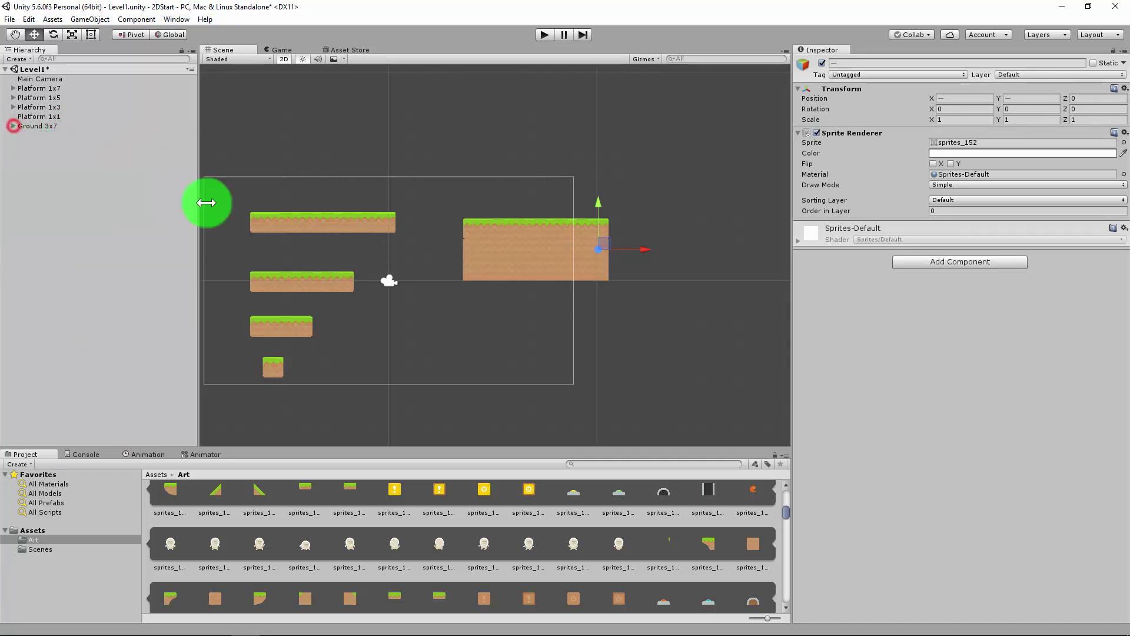
click(31, 127)
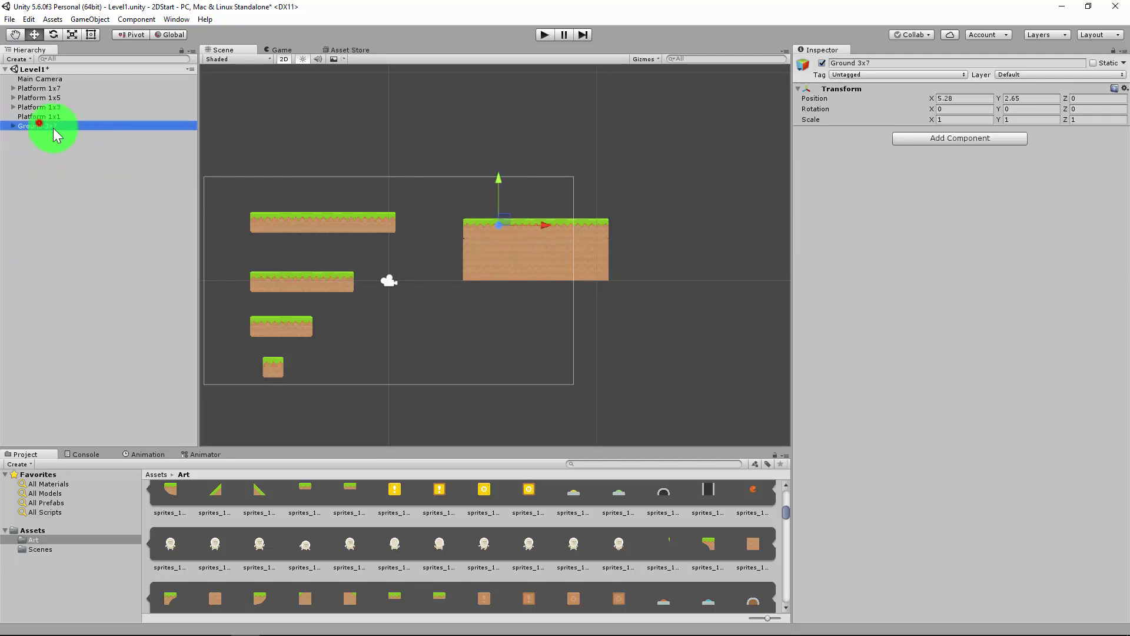
drag(503, 227, 460, 198)
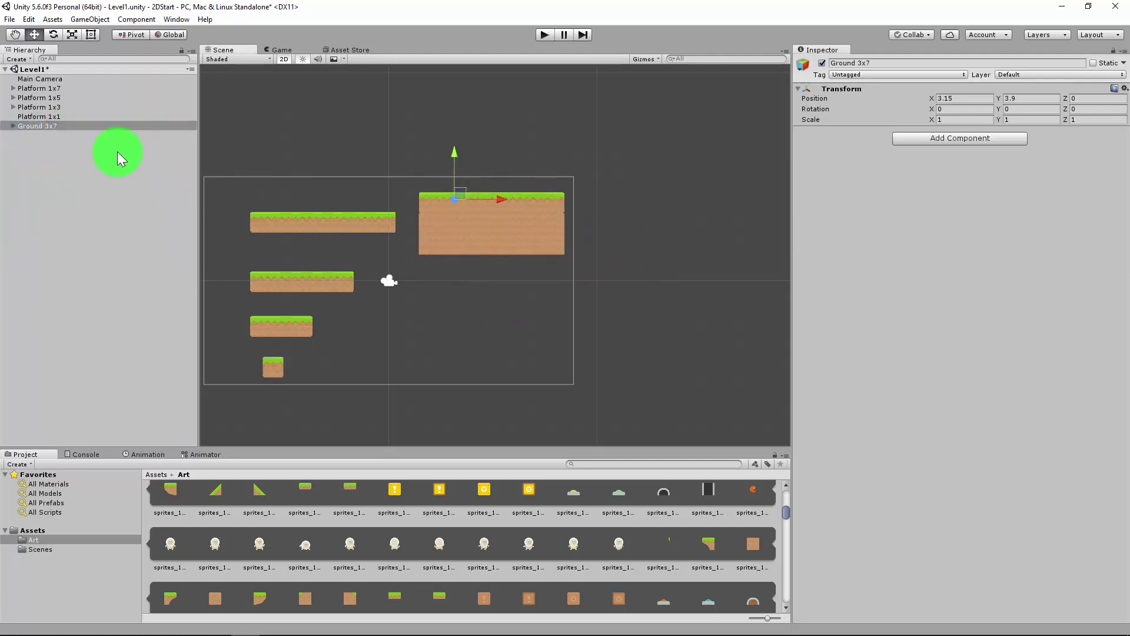
click(13, 126)
click(14, 126)
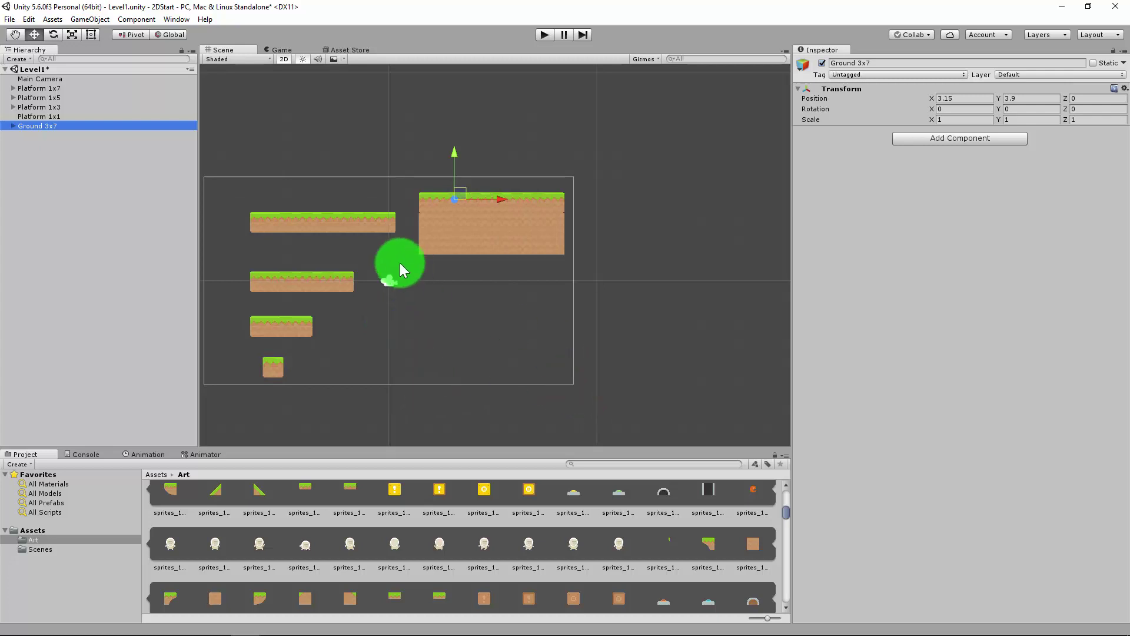
scroll(631, 560, up, 5)
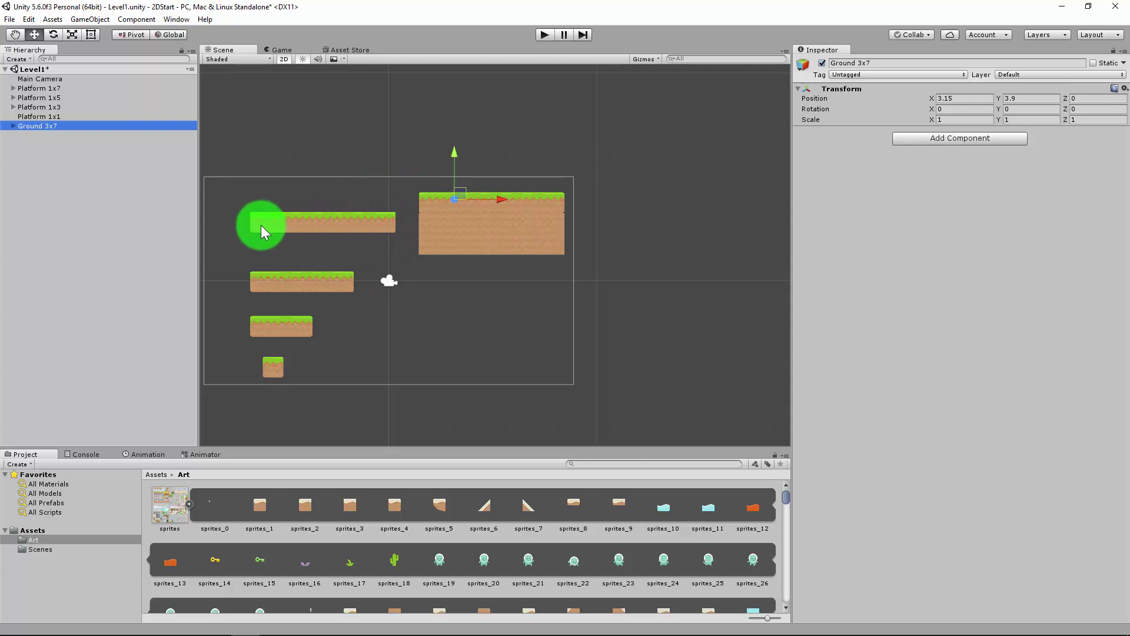
- Give Platform 1x7 a Box Collider 2D, found by searching 'bo' in Add Component
click(58, 88)
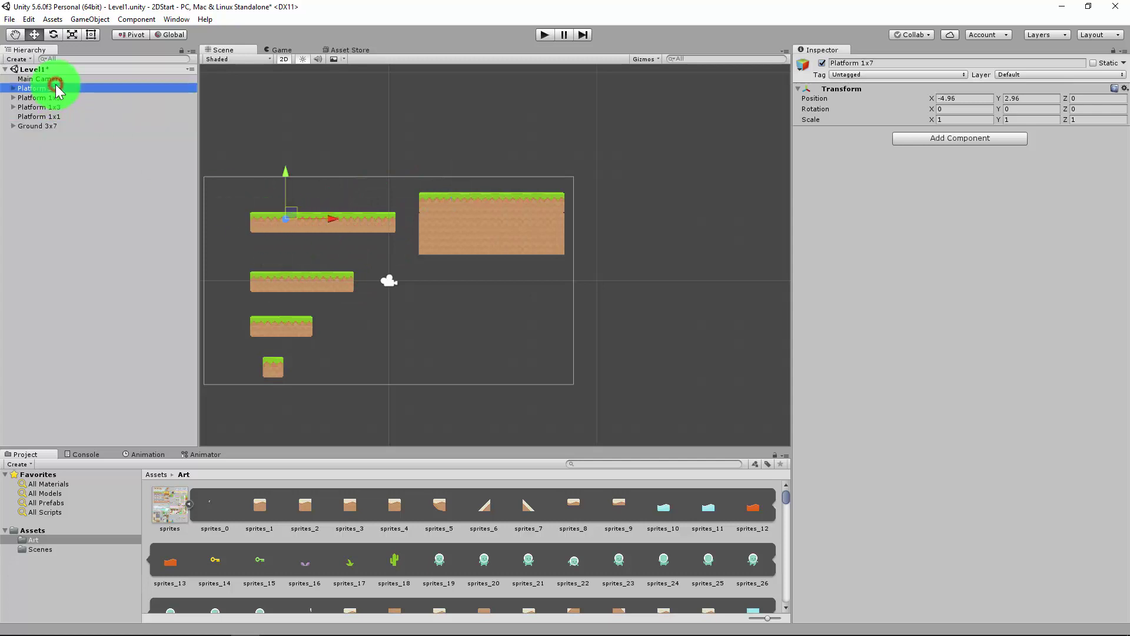
click(964, 141)
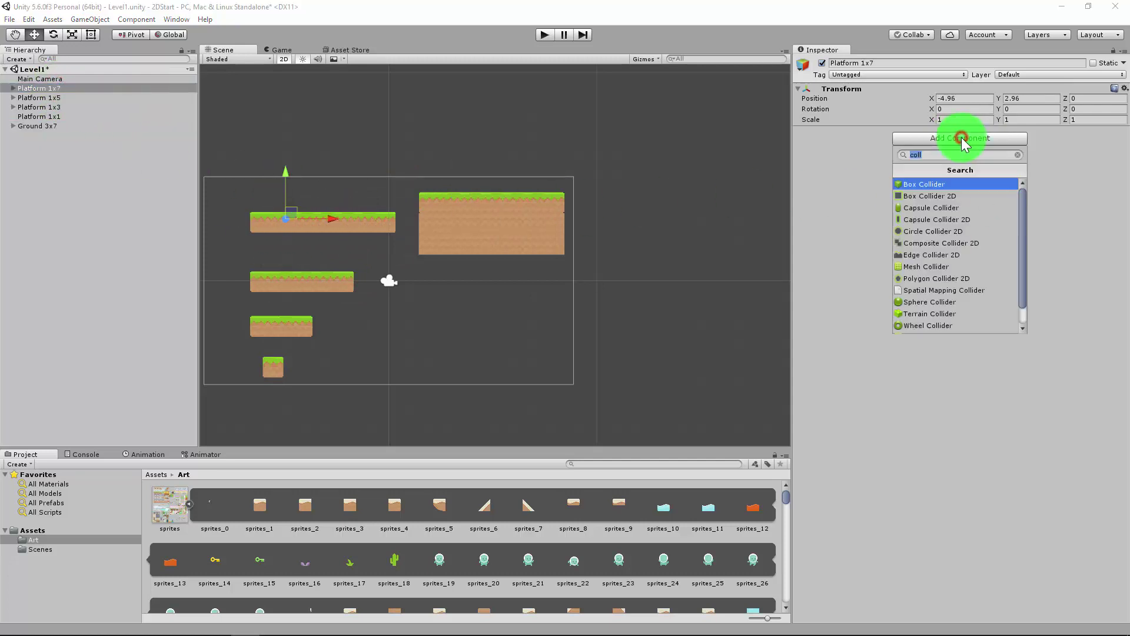
click(1017, 155)
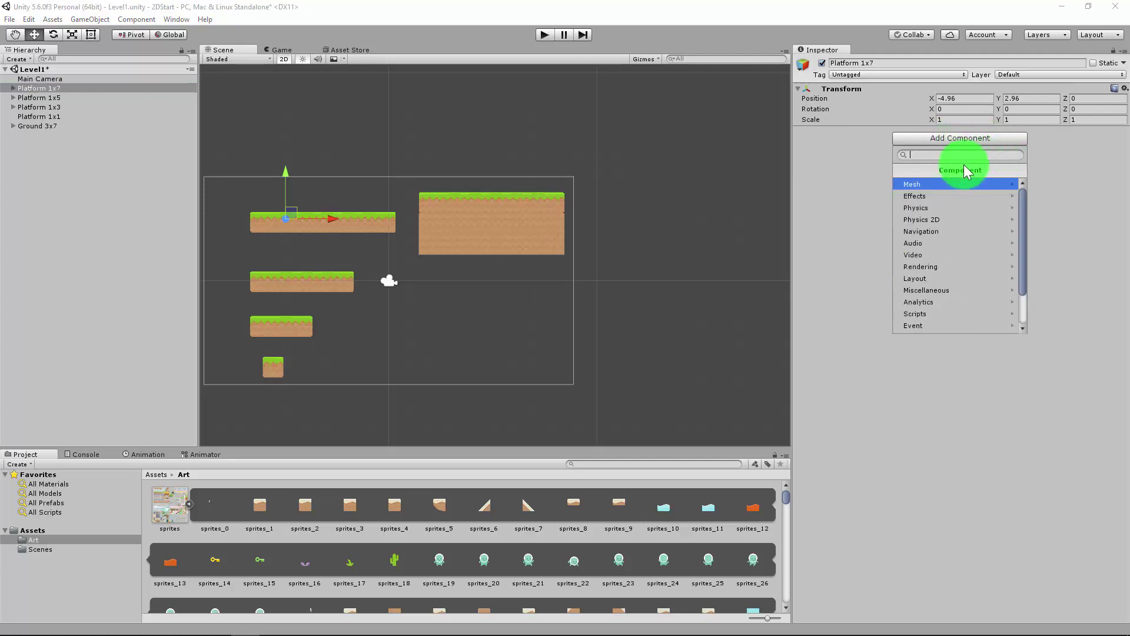
click(942, 220)
scroll(936, 223, down, 1)
scroll(936, 223, up, 1)
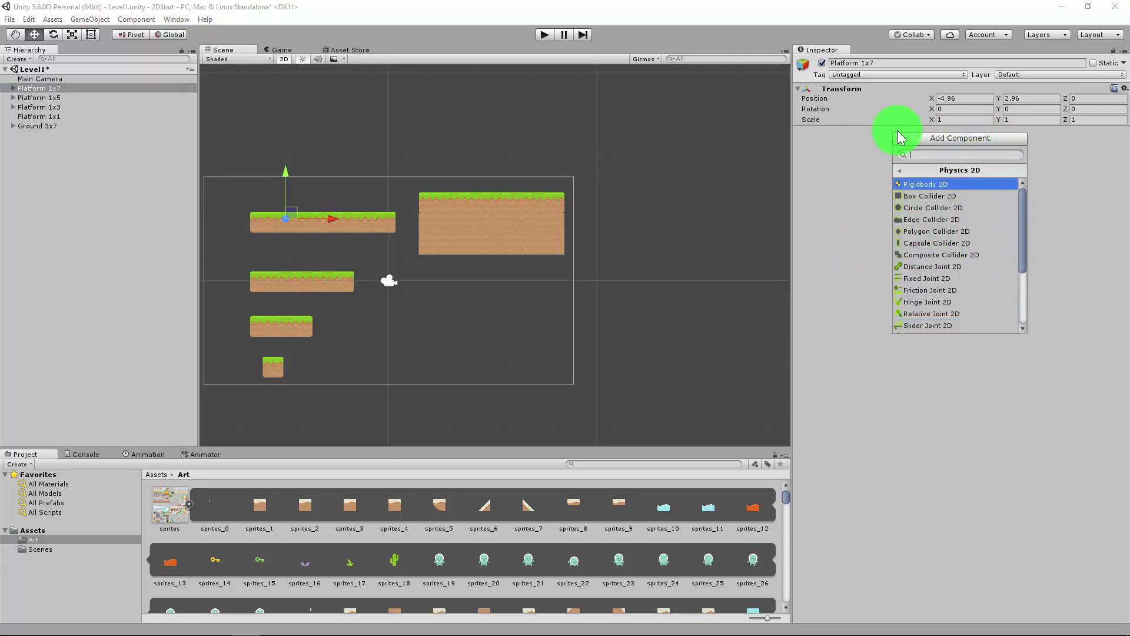
click(905, 174)
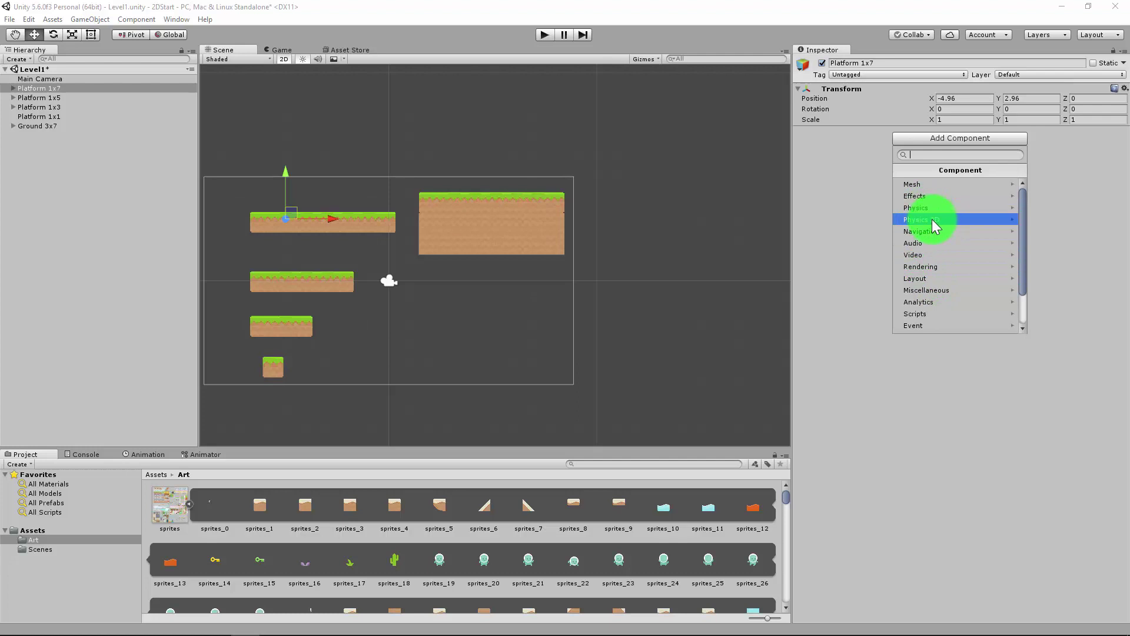
click(920, 185)
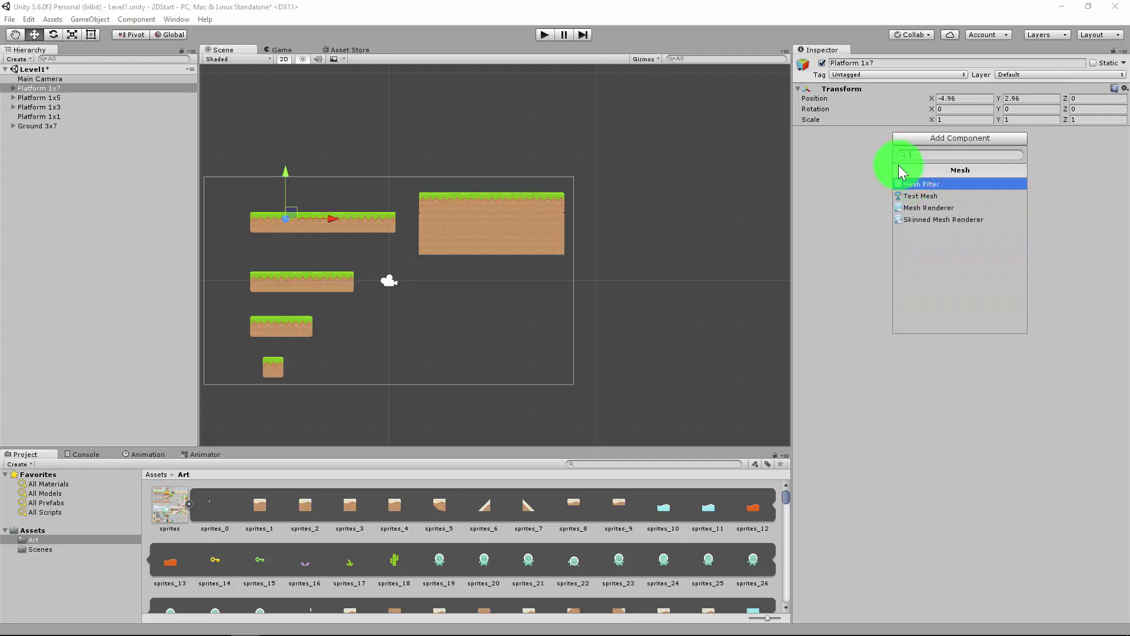
click(900, 171)
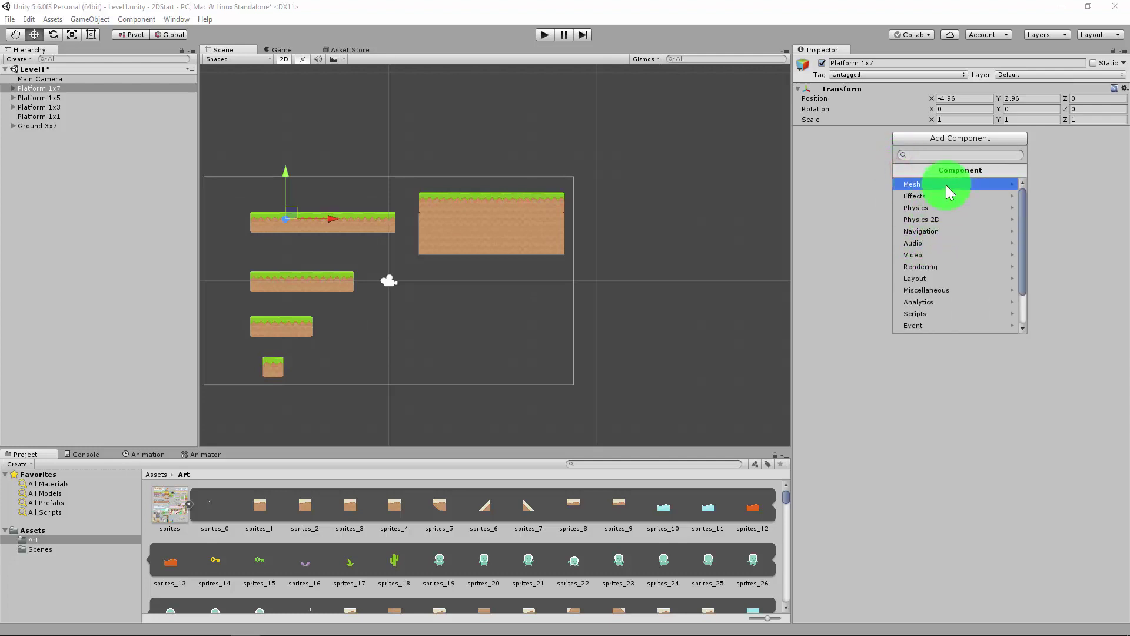
text(bo)
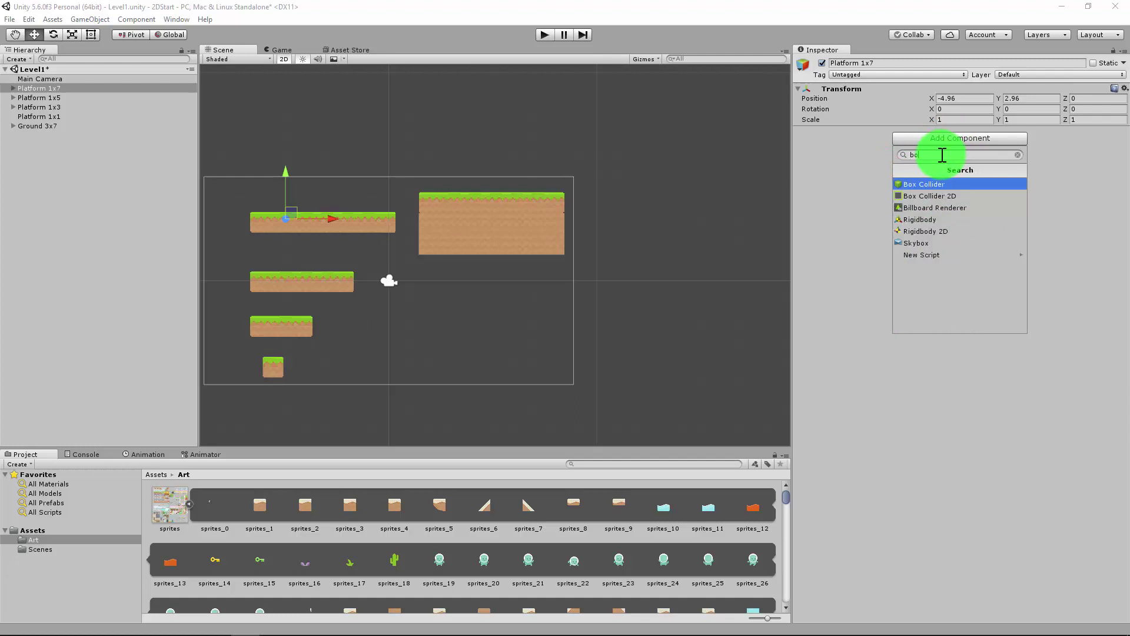
click(945, 196)
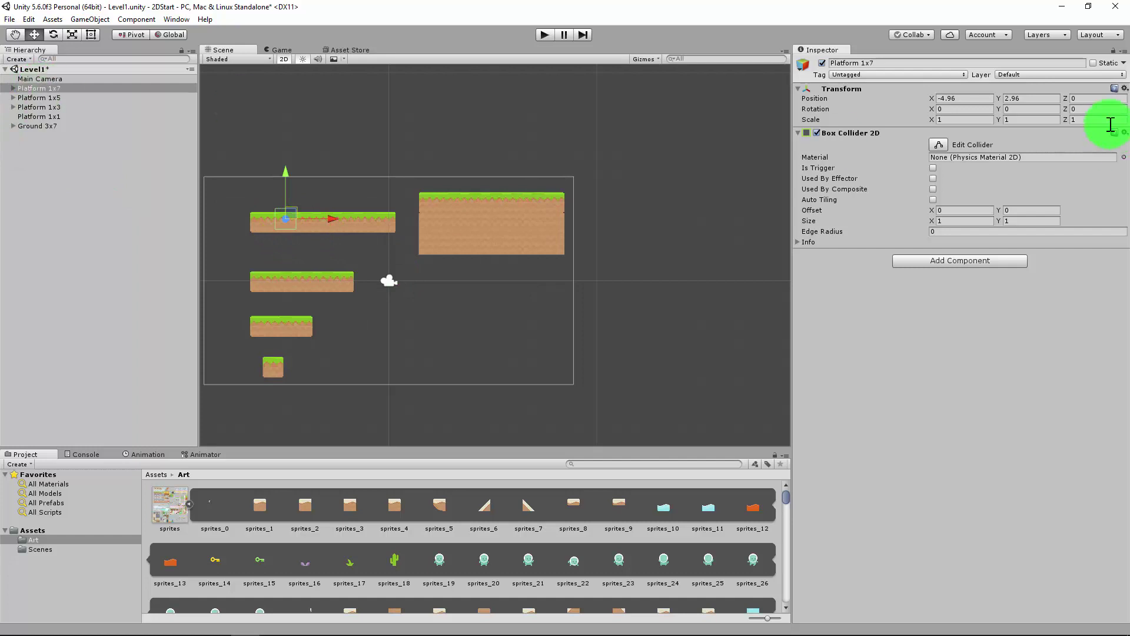
- Set Platform 1x7's position to X 0, Y 0
click(983, 98)
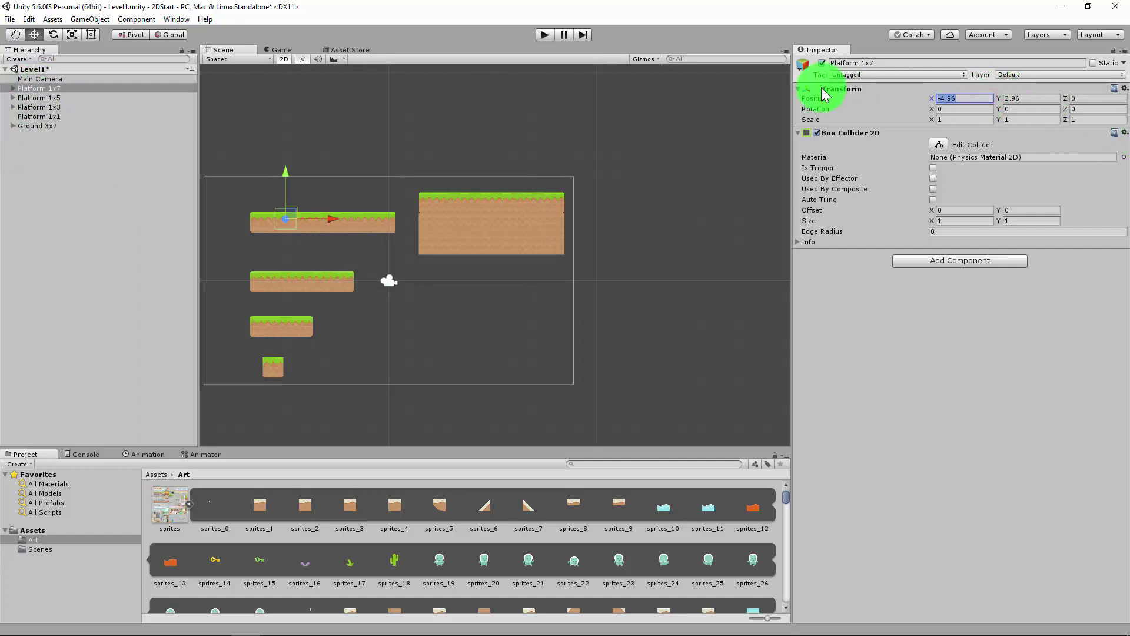
text(0)
key(Tab)
text(0)
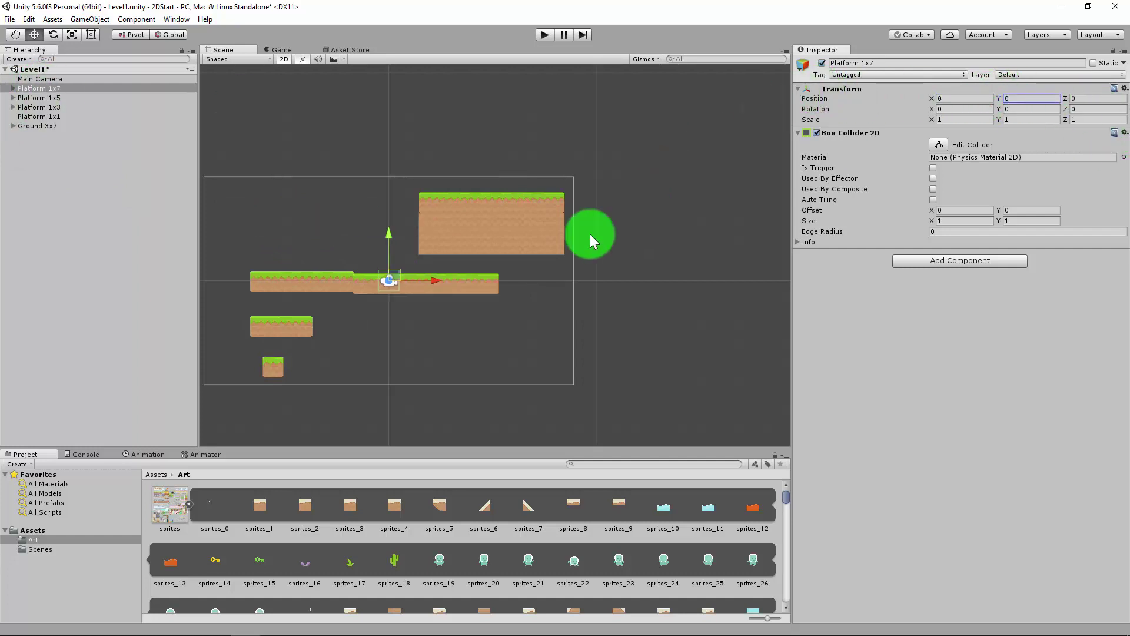
- Collapse Platform 1x5 and raise it to about Y 3.1
click(315, 282)
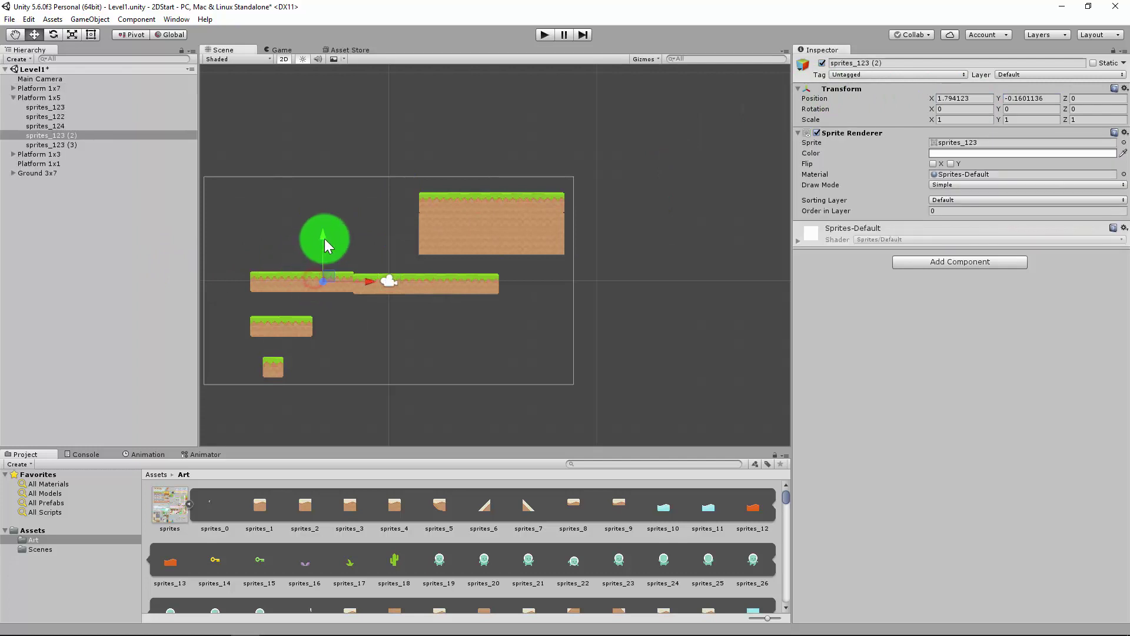
click(13, 96)
click(27, 98)
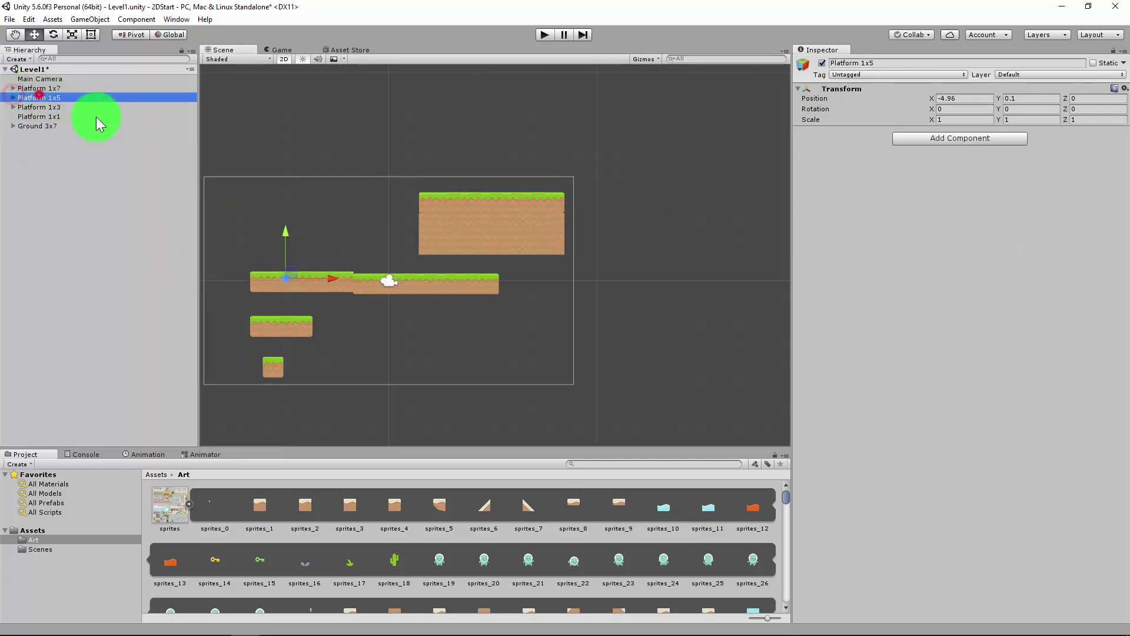
drag(284, 226, 252, 165)
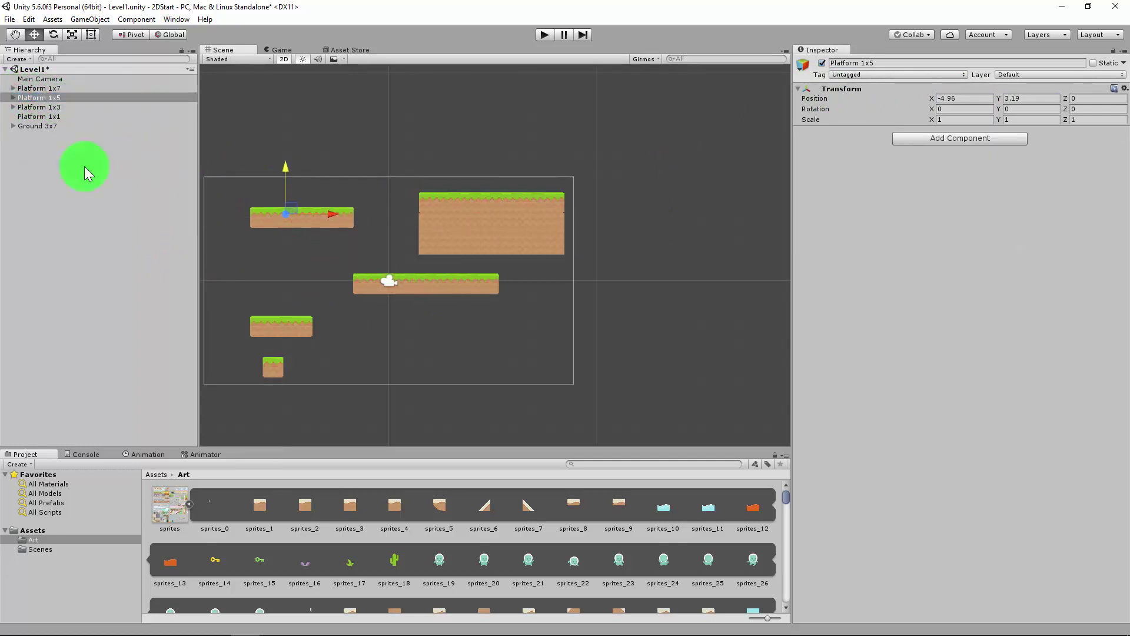
- Reselect Platform 1x7 and shift its collider offset X to about 1.8
click(55, 89)
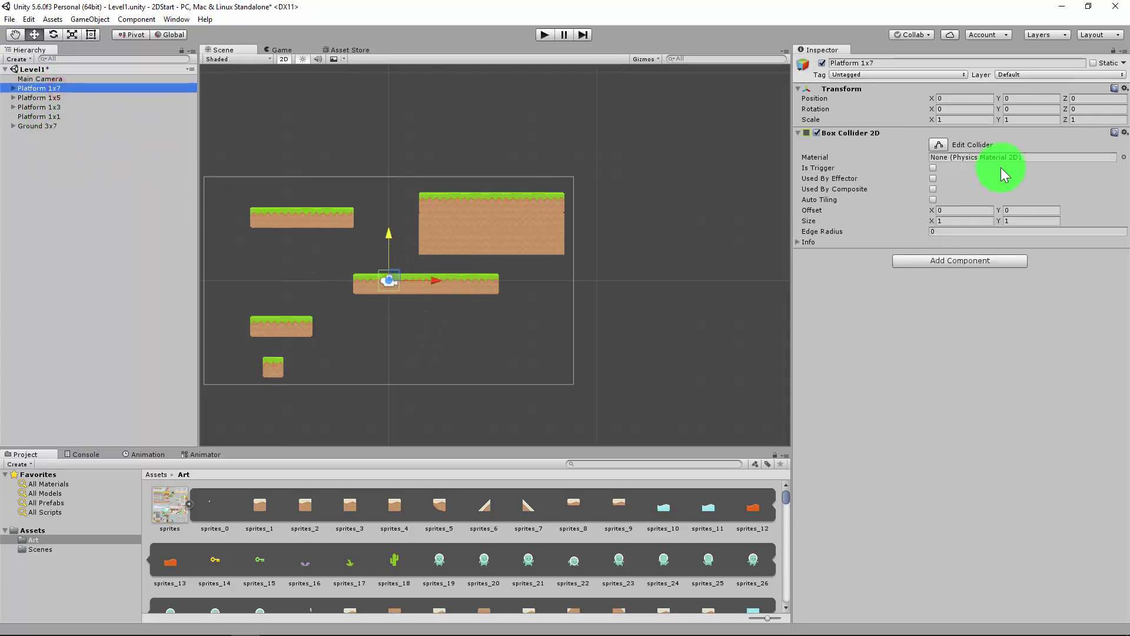
scroll(495, 252, up, 2)
scroll(398, 288, up, 3)
middle_drag(318, 303, 378, 295)
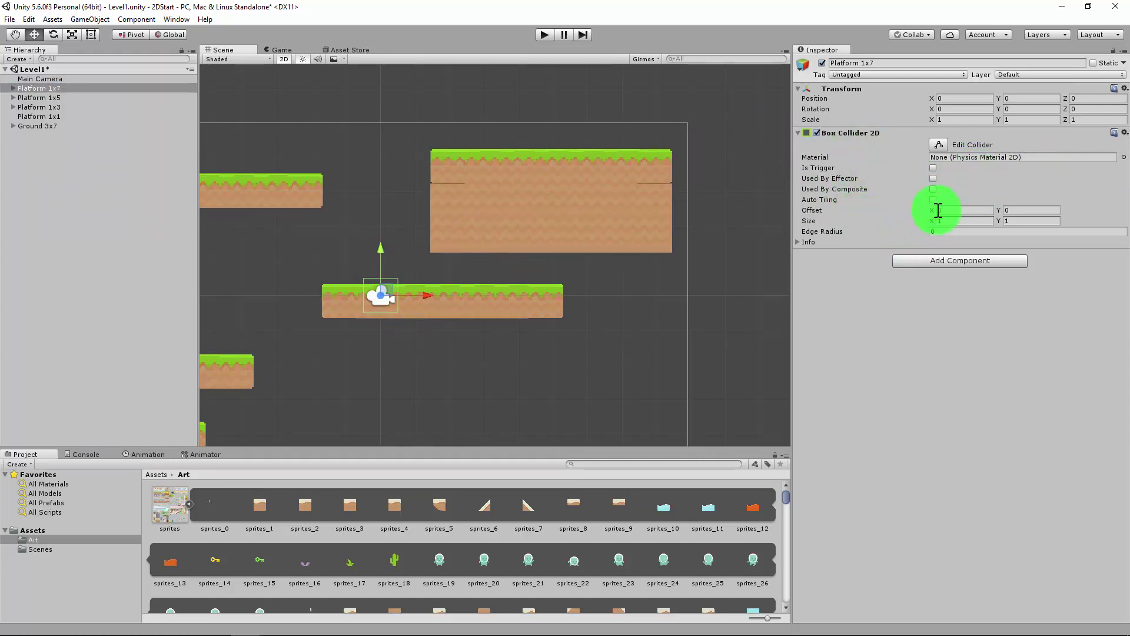
drag(935, 213, 1010, 225)
drag(931, 211, 995, 218)
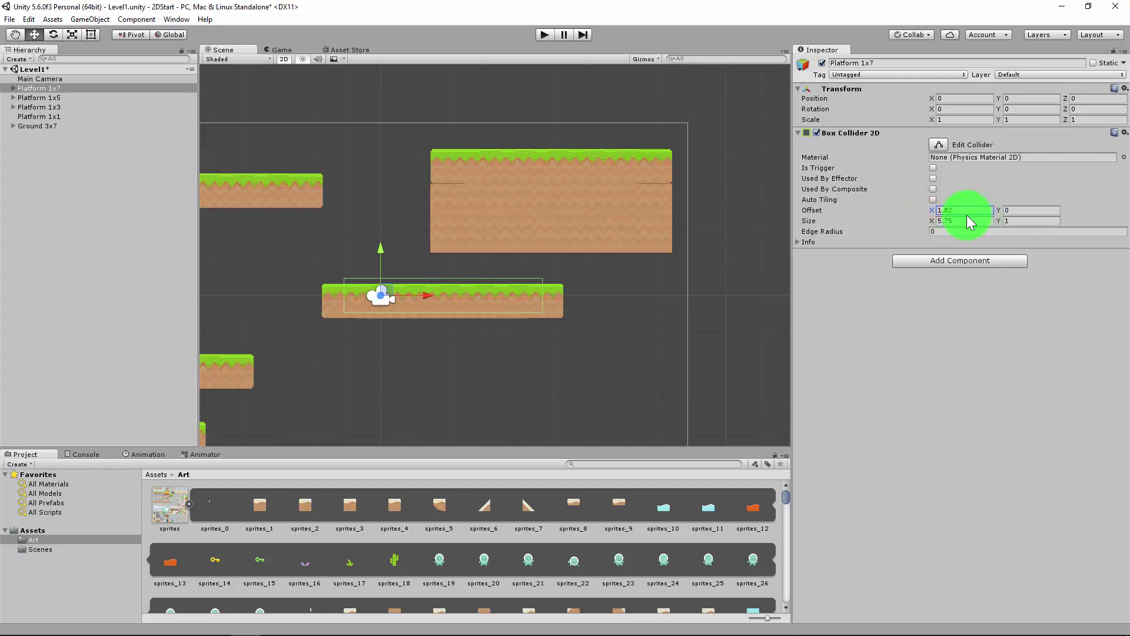
- Fit the collider to size 6.97 by 1 with offset Y -0.2, then deselect
drag(934, 222, 945, 222)
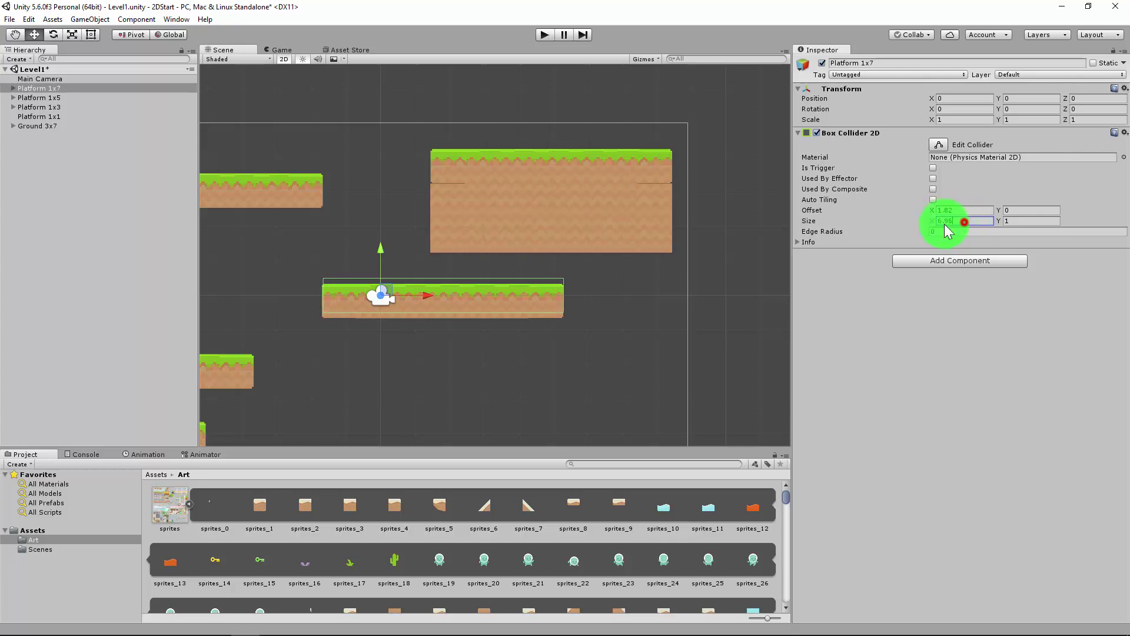
key(BackSpace)
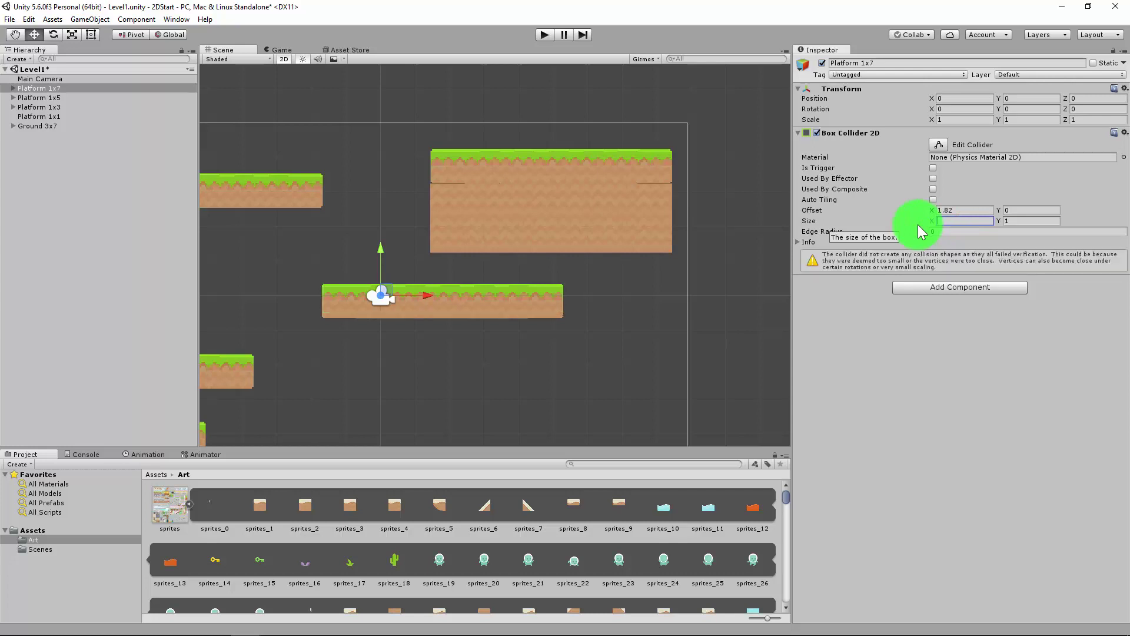
text(7)
click(1010, 221)
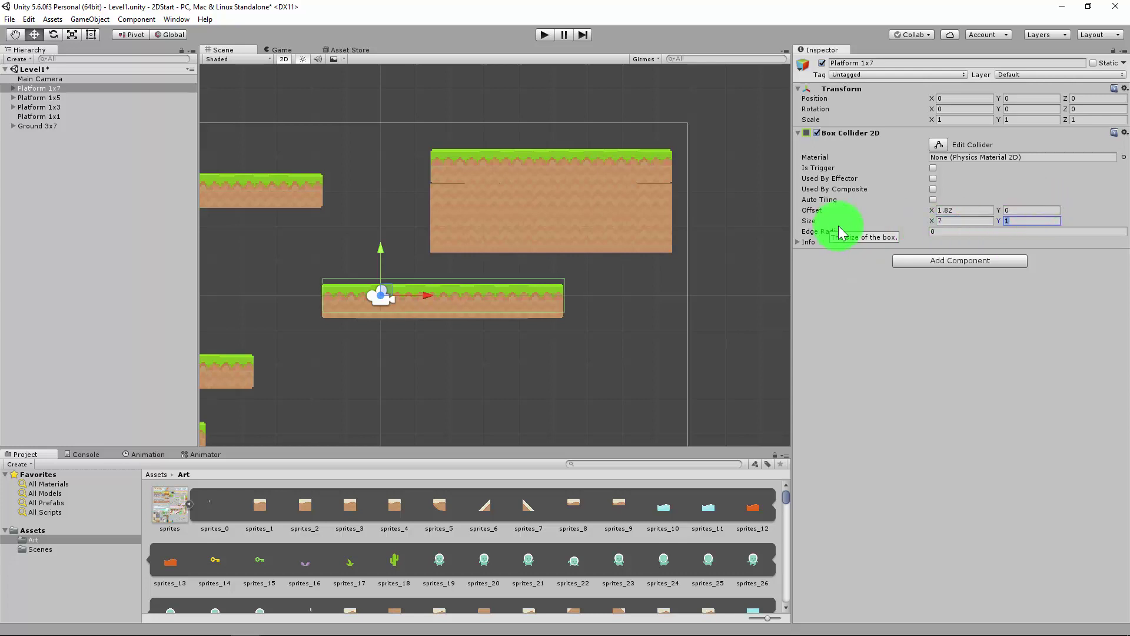
drag(999, 215, 999, 217)
scroll(455, 312, up, 5)
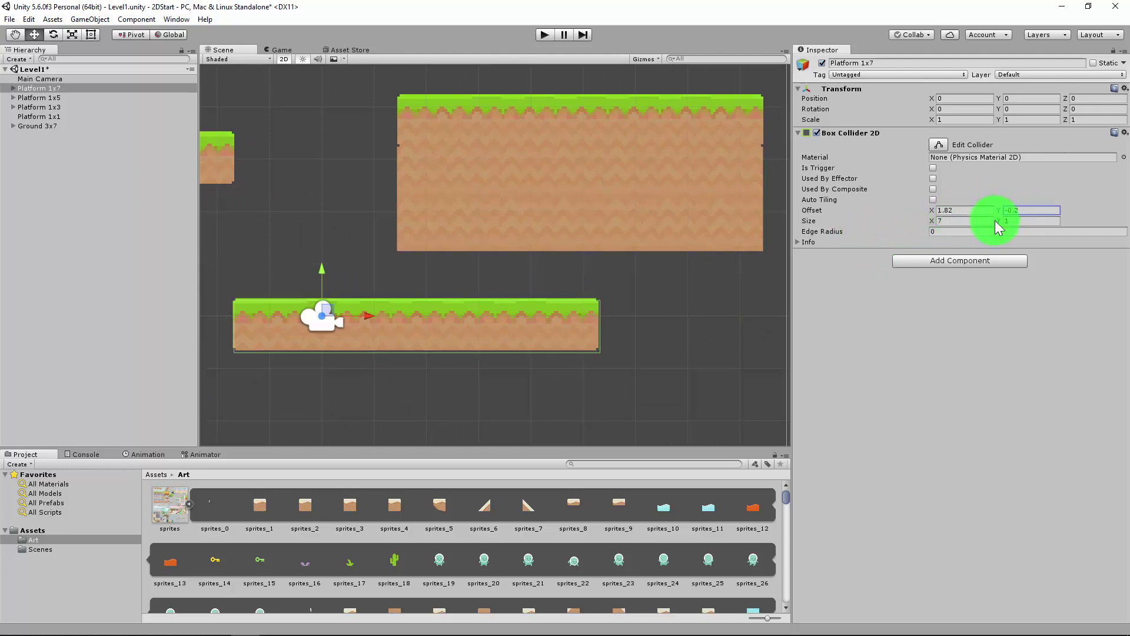
click(934, 221)
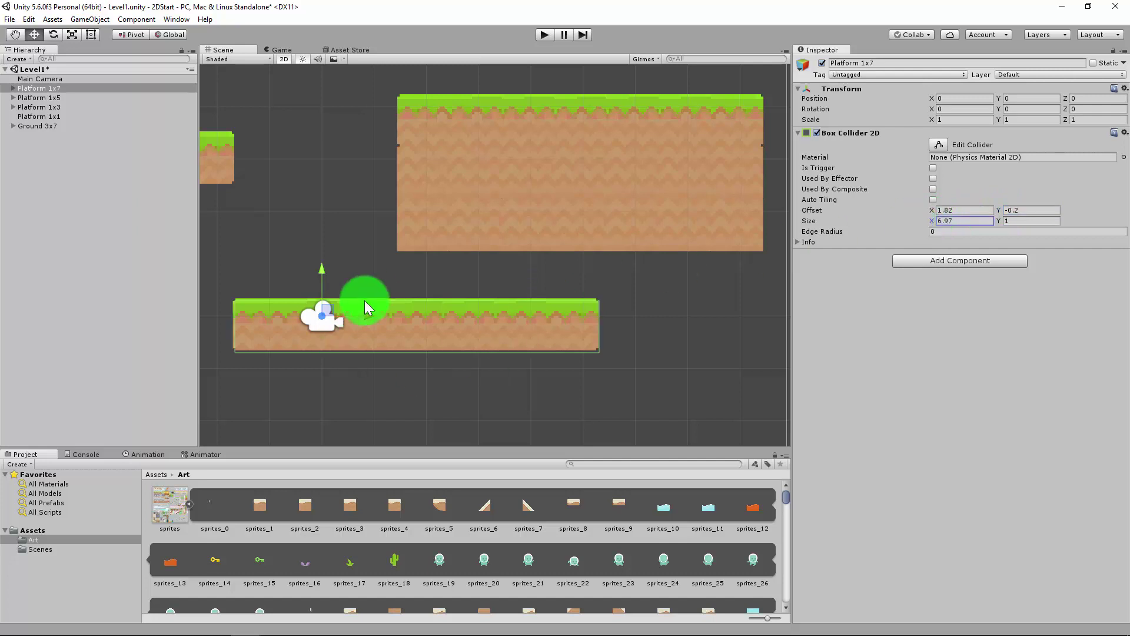
click(539, 384)
scroll(253, 281, down, 3)
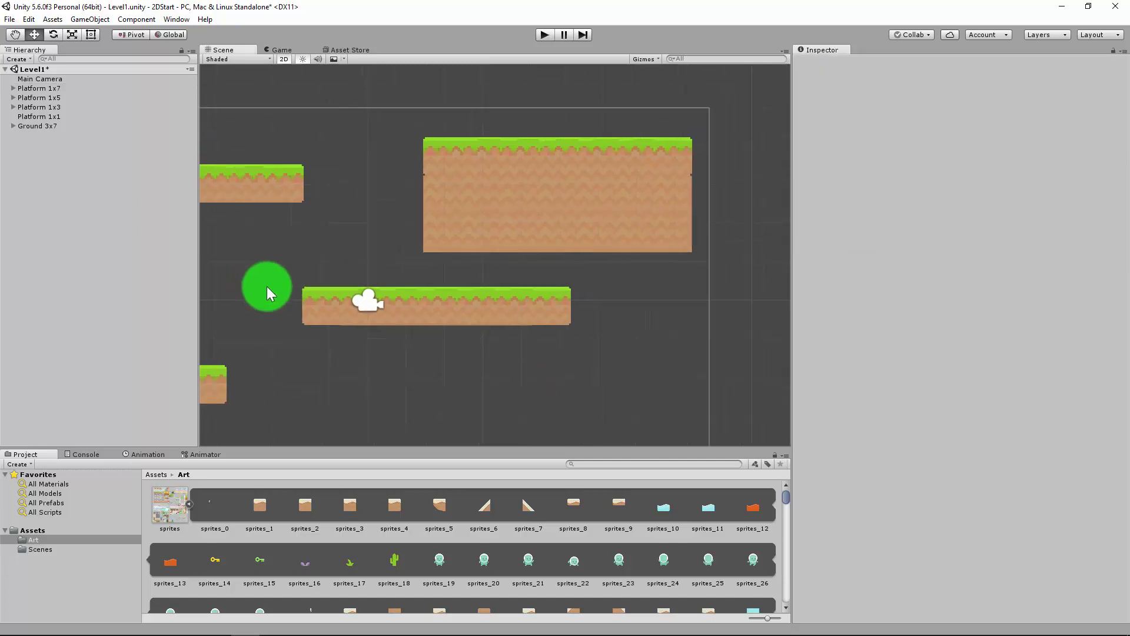
- Add a Box Collider 2D component to Platform 1x5
middle_drag(354, 303, 508, 299)
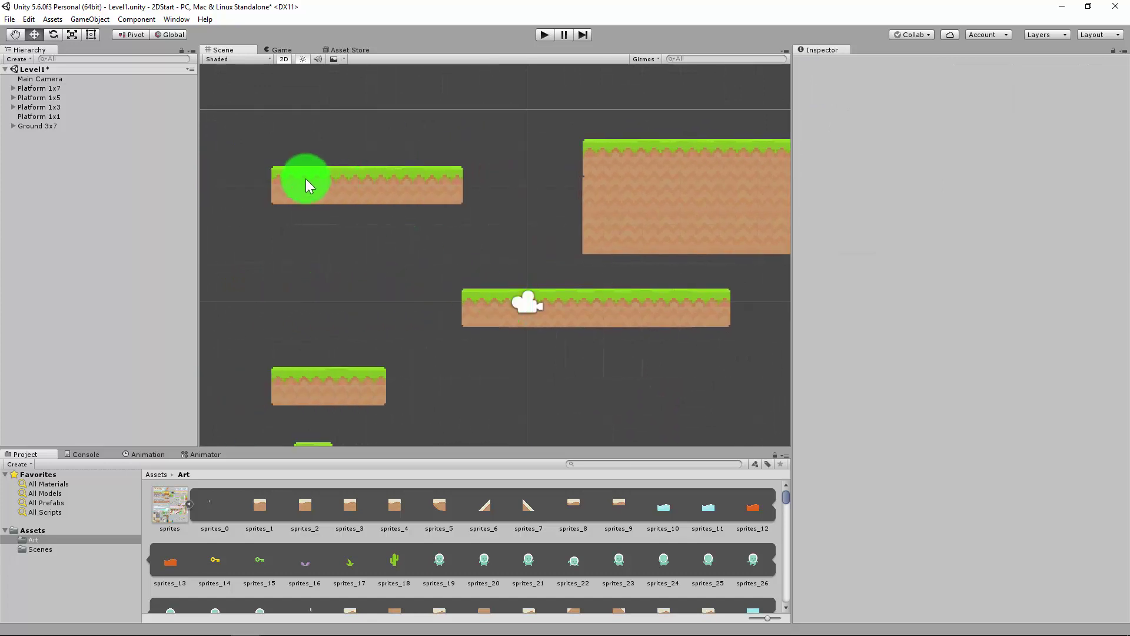
click(32, 98)
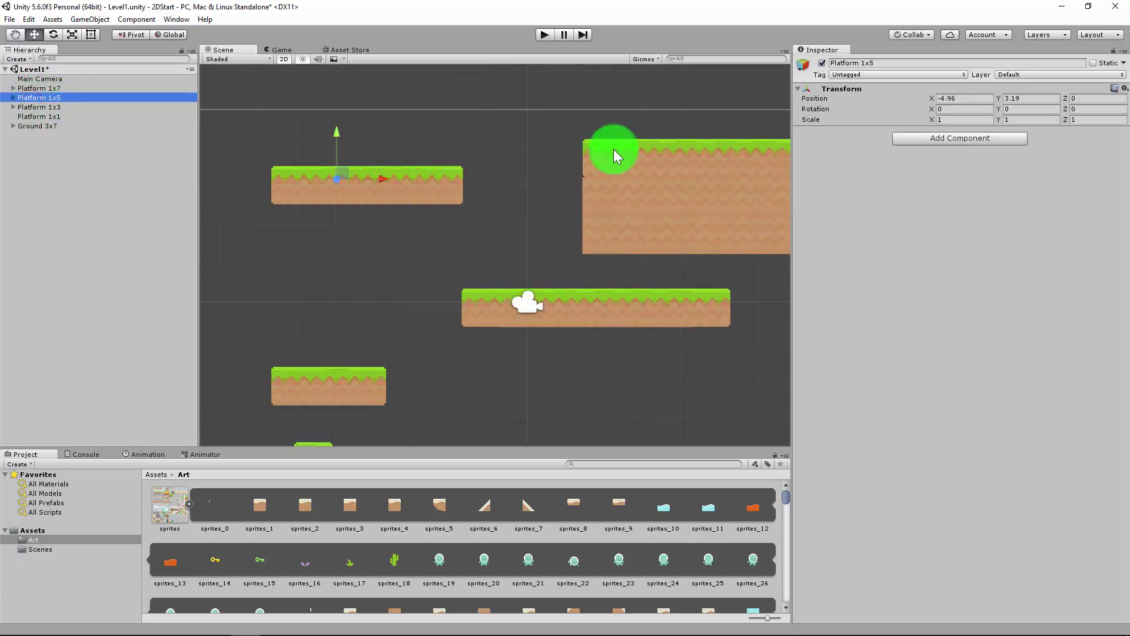
click(934, 139)
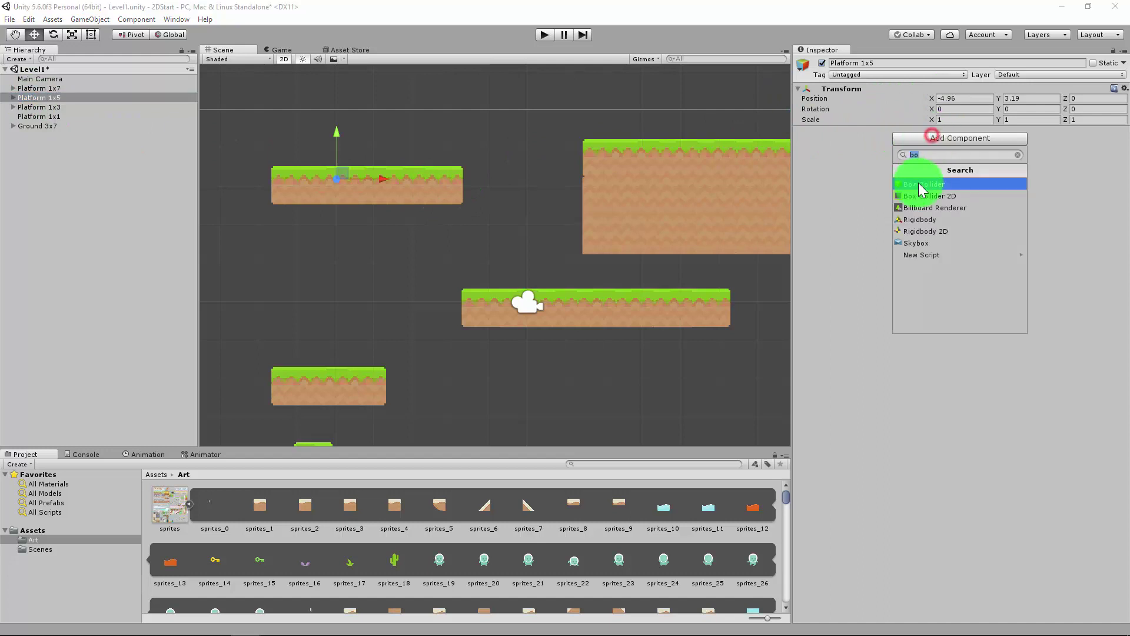
click(945, 195)
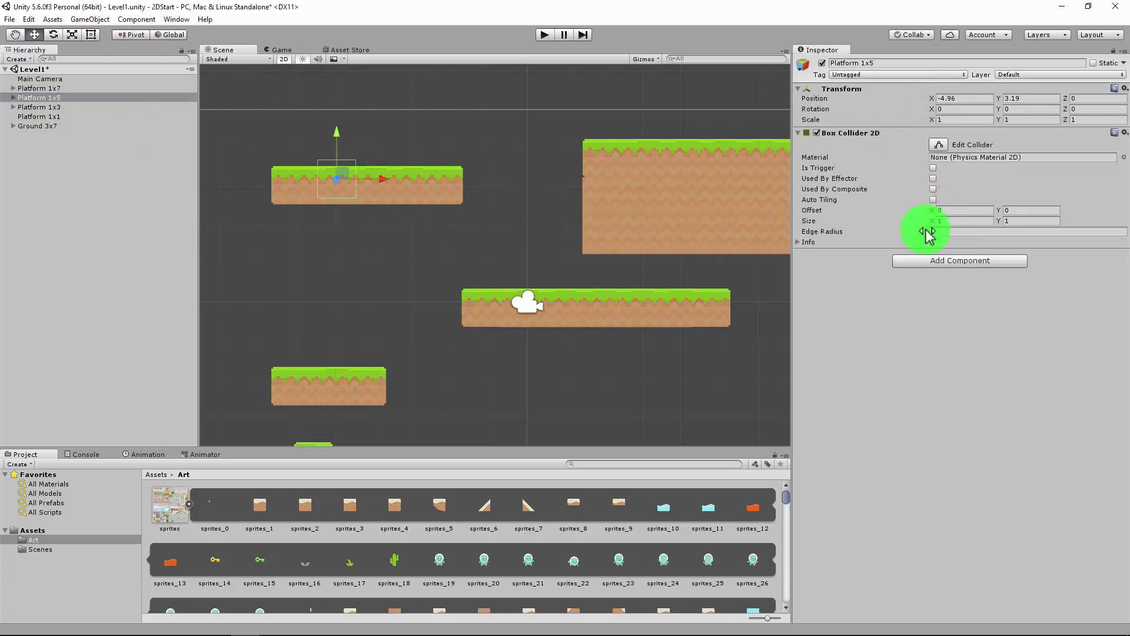
- Fit Platform 1x5's collider to offset 0.79, -0.19 and size 4.94 by 1
mouse_move(1001, 212)
mouse_down()
mouse_move(938, 215)
mouse_move(1008, 223)
mouse_move(1004, 213)
mouse_up()
click(933, 210)
drag(934, 210, 933, 215)
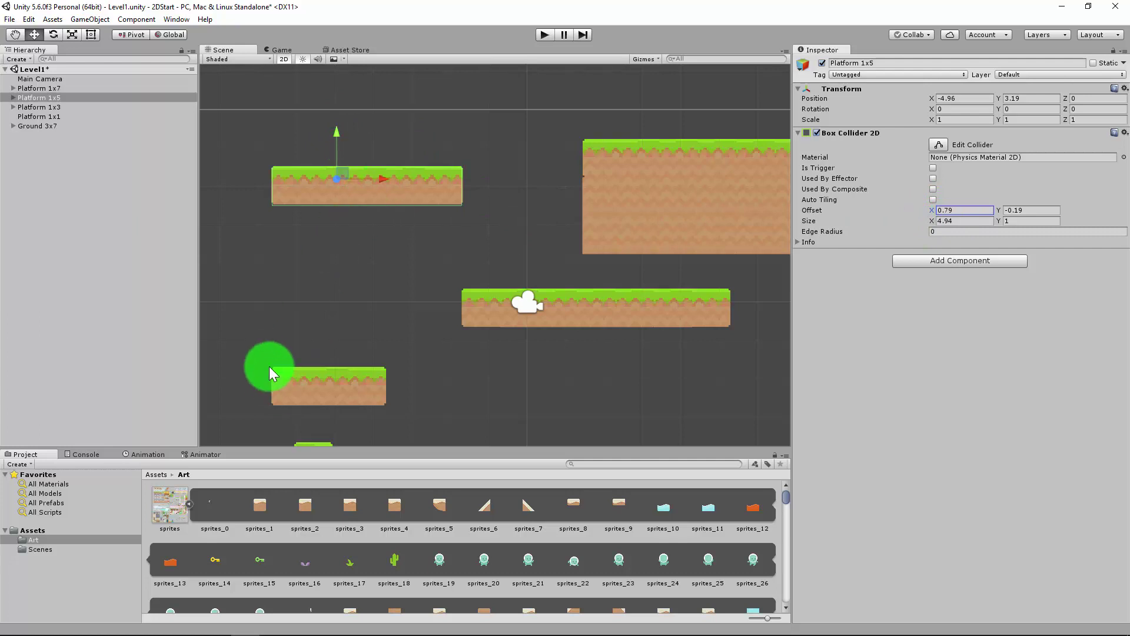
click(189, 504)
scroll(500, 294, down, 5)
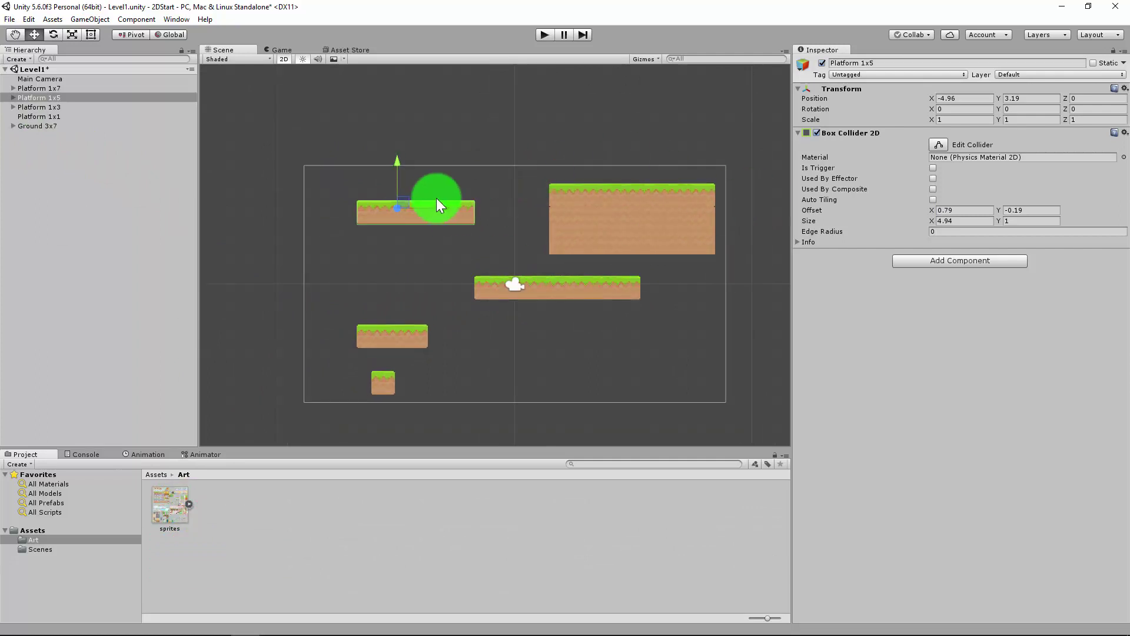
- Create a new folder named Prefabs inside Assets
click(40, 529)
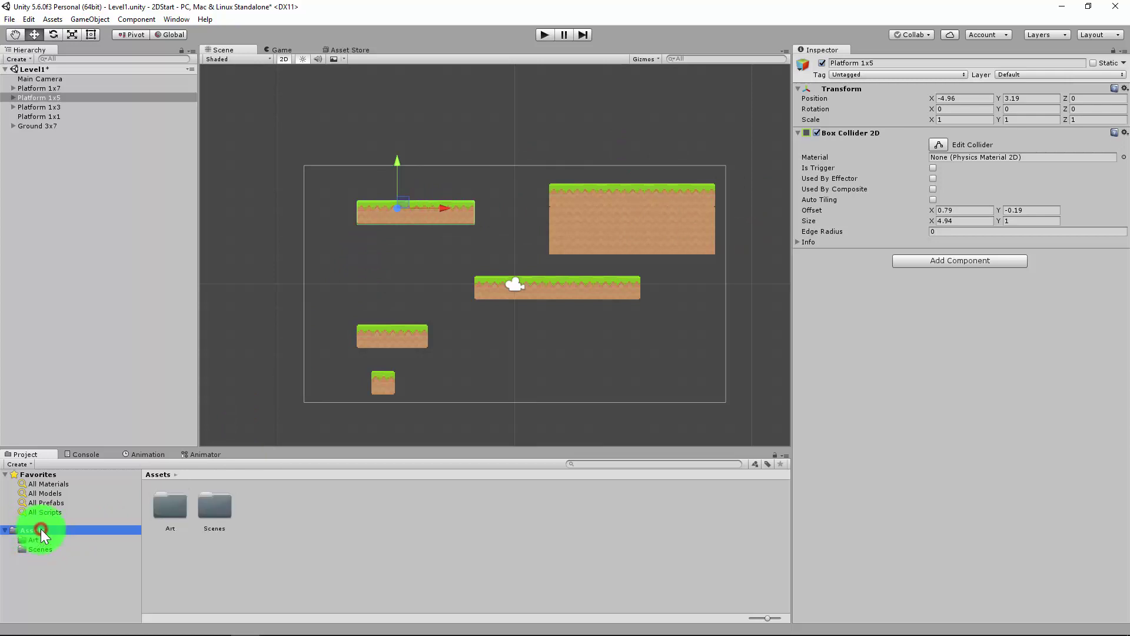
right_click(45, 532)
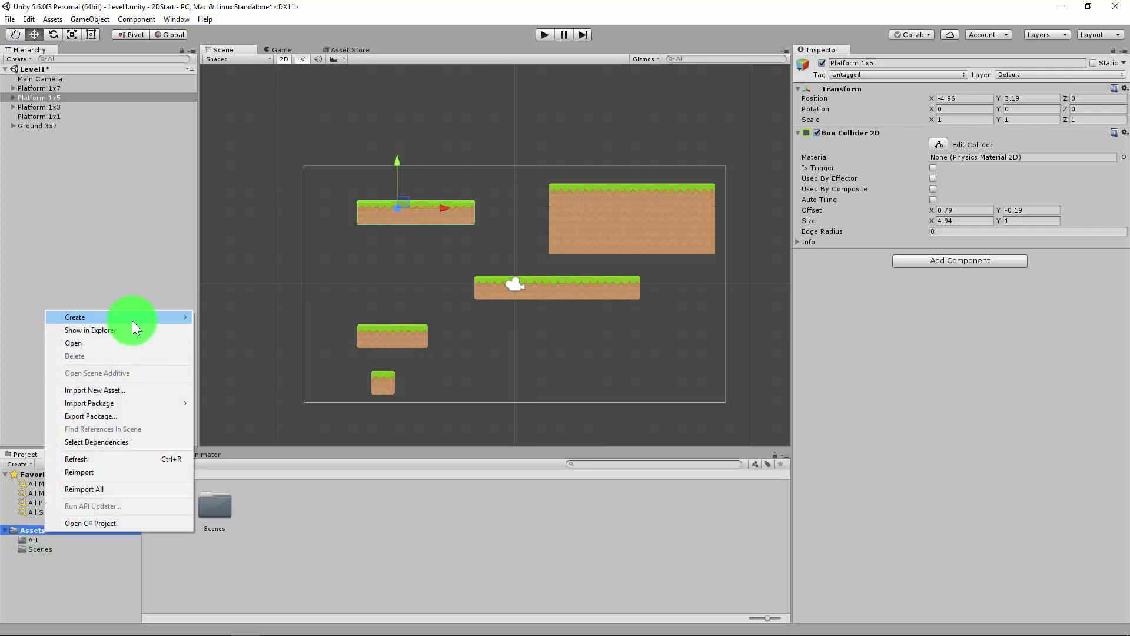
mouse_move(132, 319)
click(205, 317)
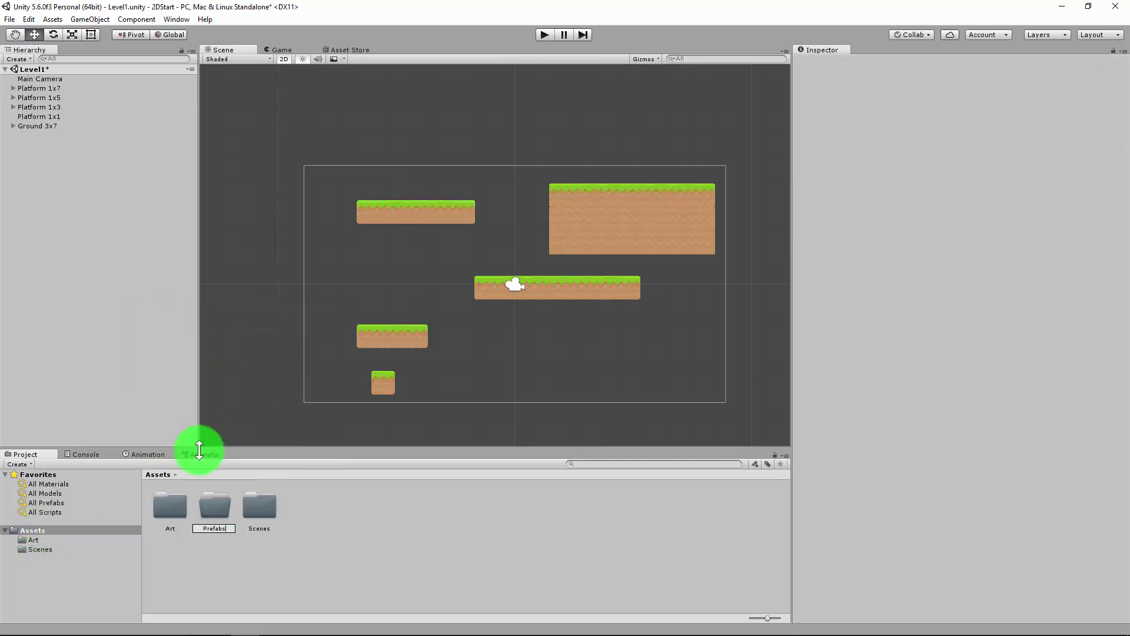
key(Return)
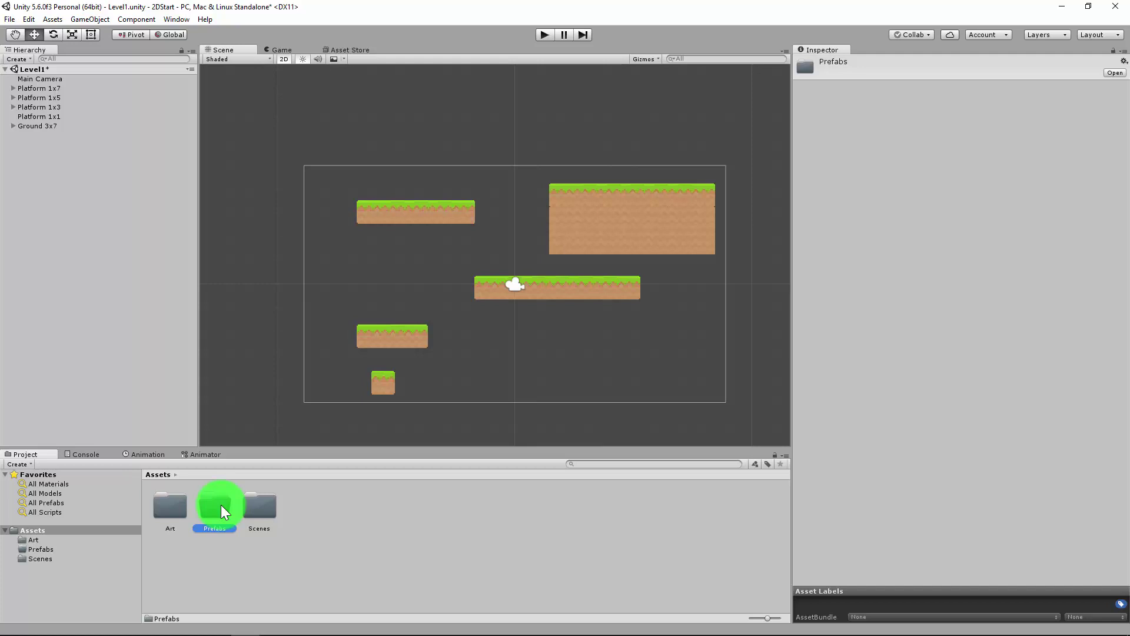
drag(224, 509, 469, 281)
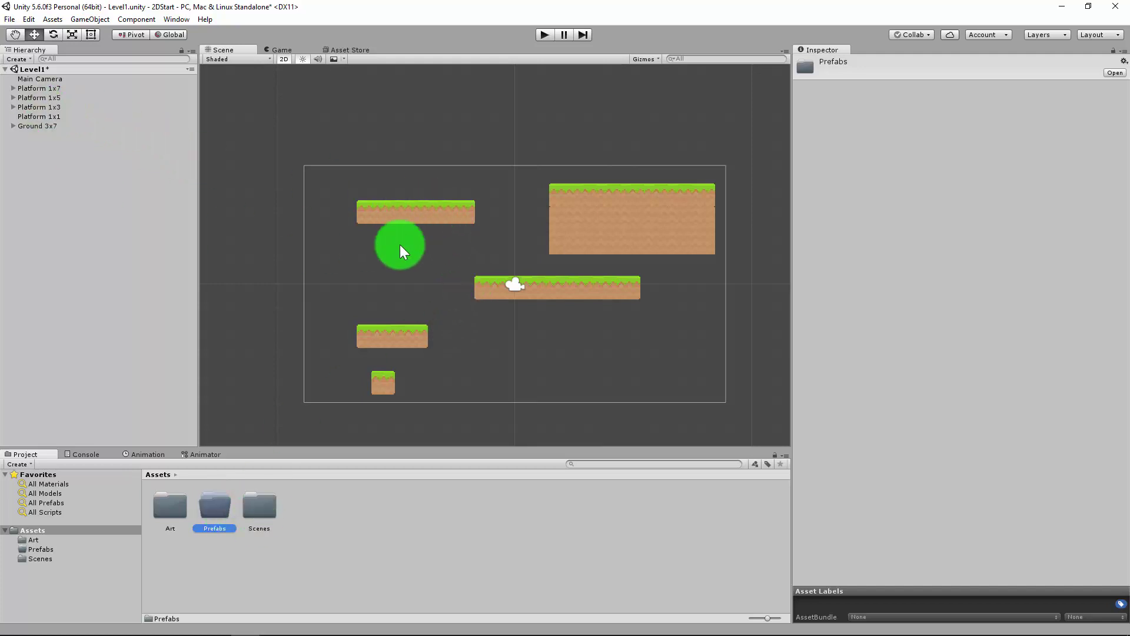
drag(181, 527, 553, 363)
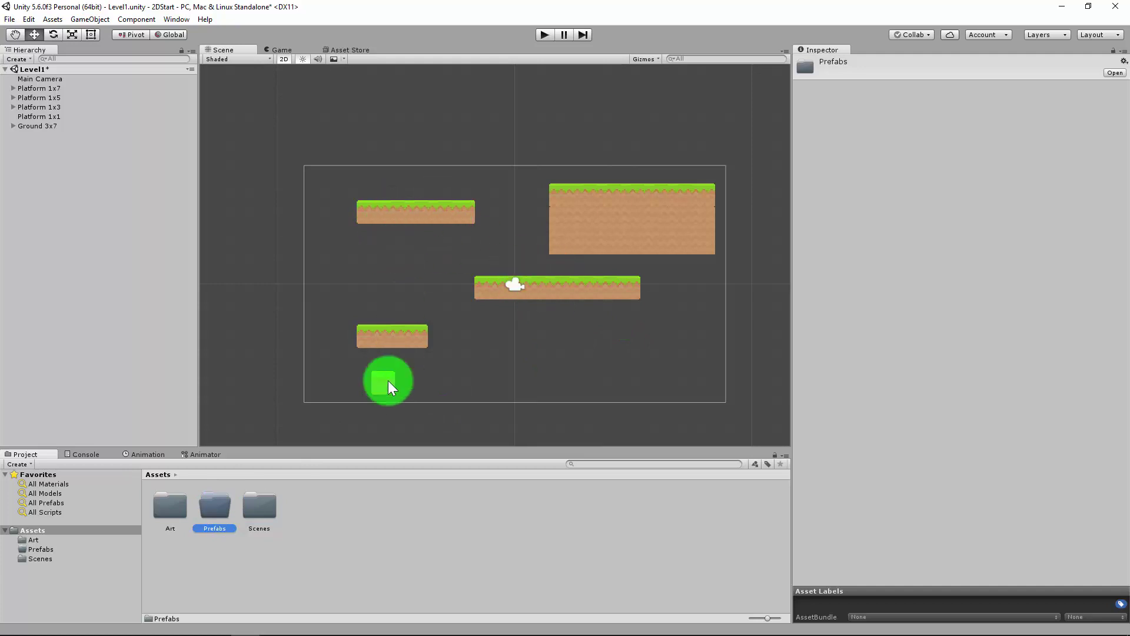
- Open Prefabs and drag Platform 1x7 and Platform 1x5 into it as prefabs
double_click(217, 503)
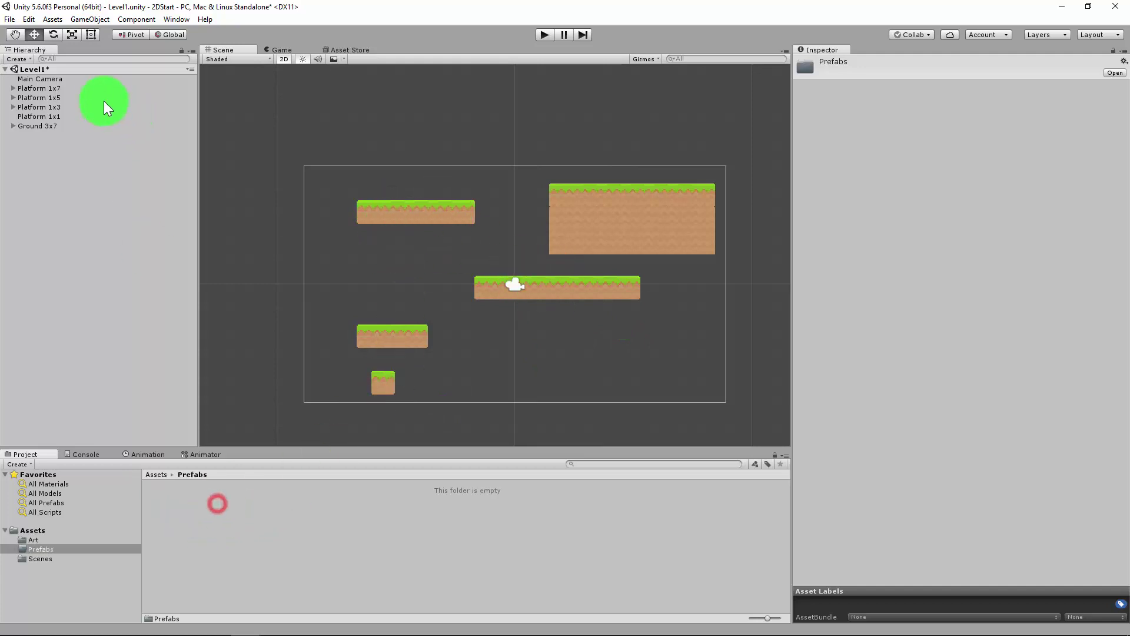
click(37, 88)
drag(37, 87, 144, 548)
drag(190, 503, 192, 502)
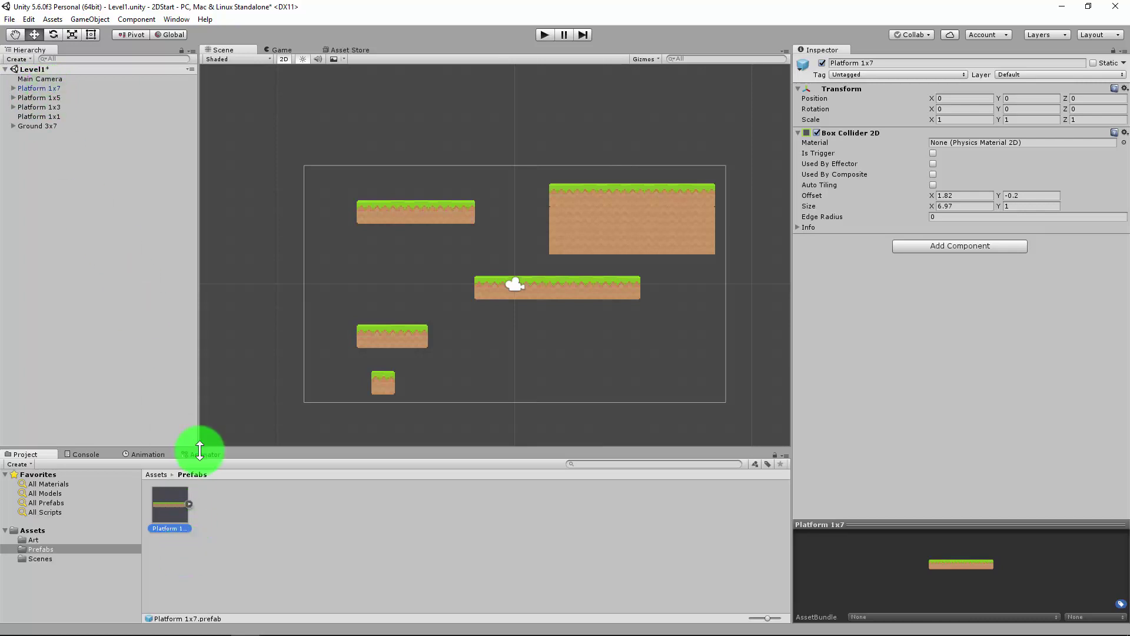
drag(45, 96, 263, 532)
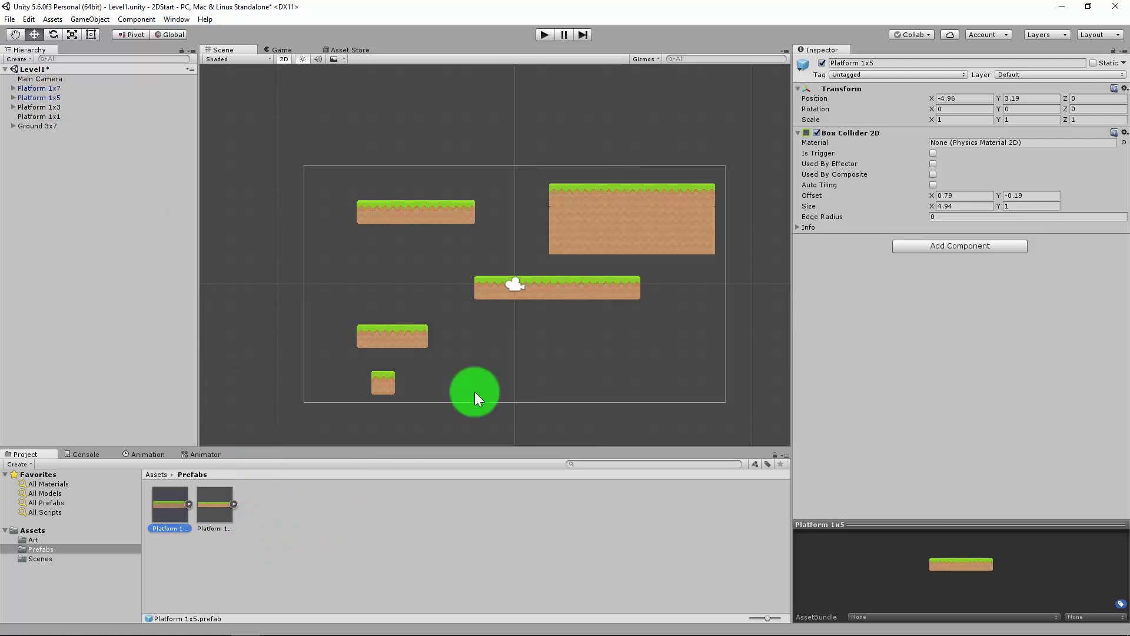
- Drop Platform 1x5 prefab copies around the level, the last at X 5.24, Y -4.13
click(309, 281)
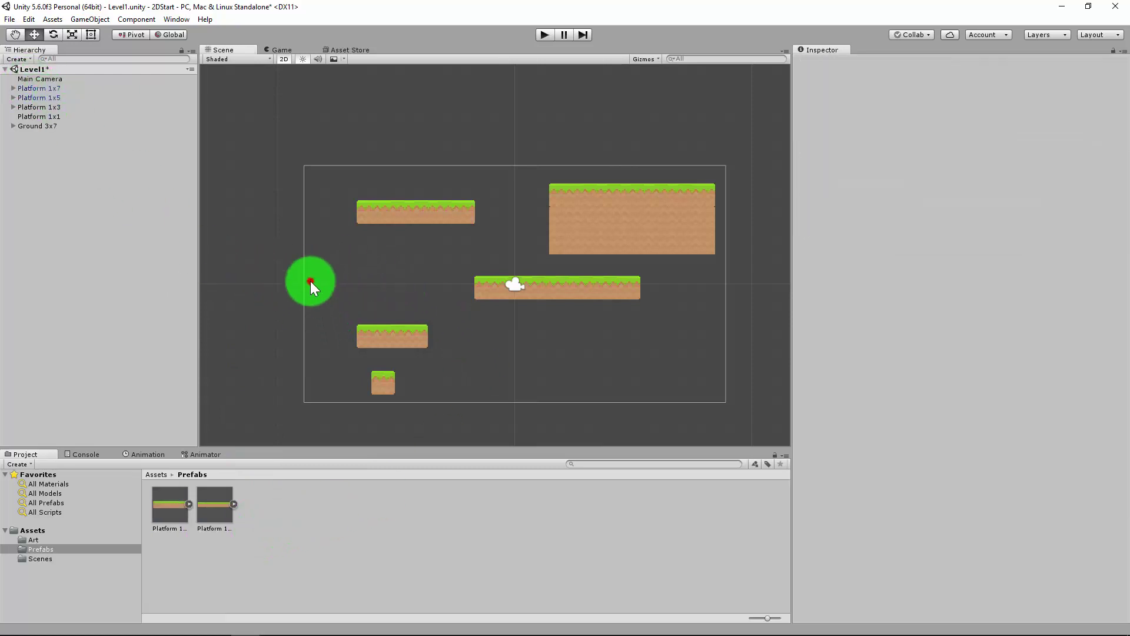
drag(174, 507, 328, 274)
drag(169, 504, 496, 366)
drag(194, 510, 194, 510)
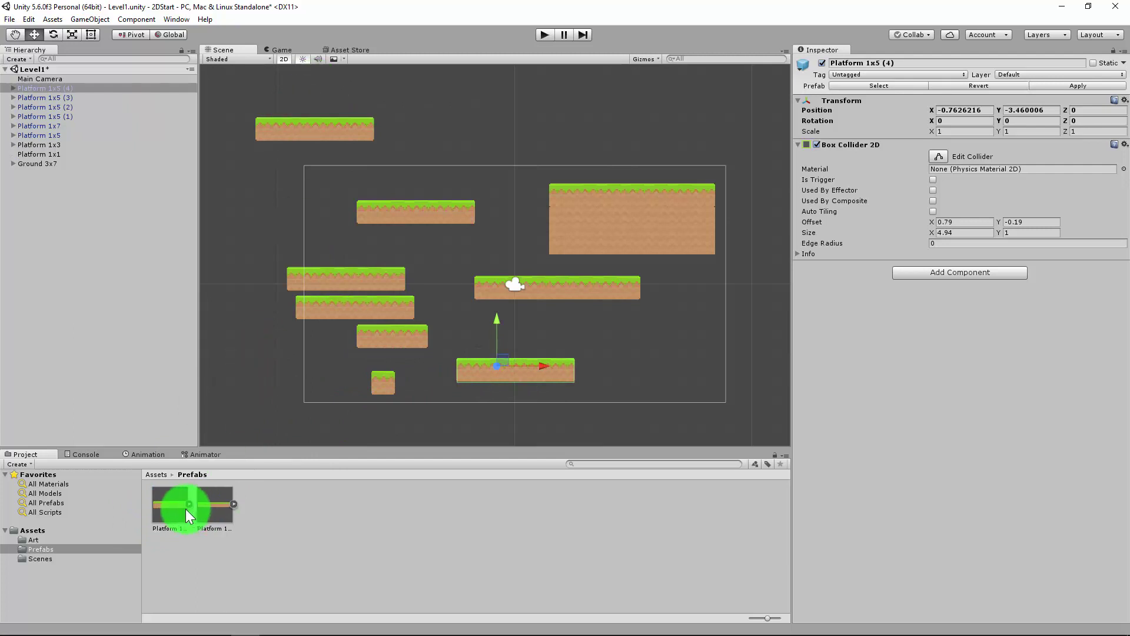
drag(186, 508, 638, 382)
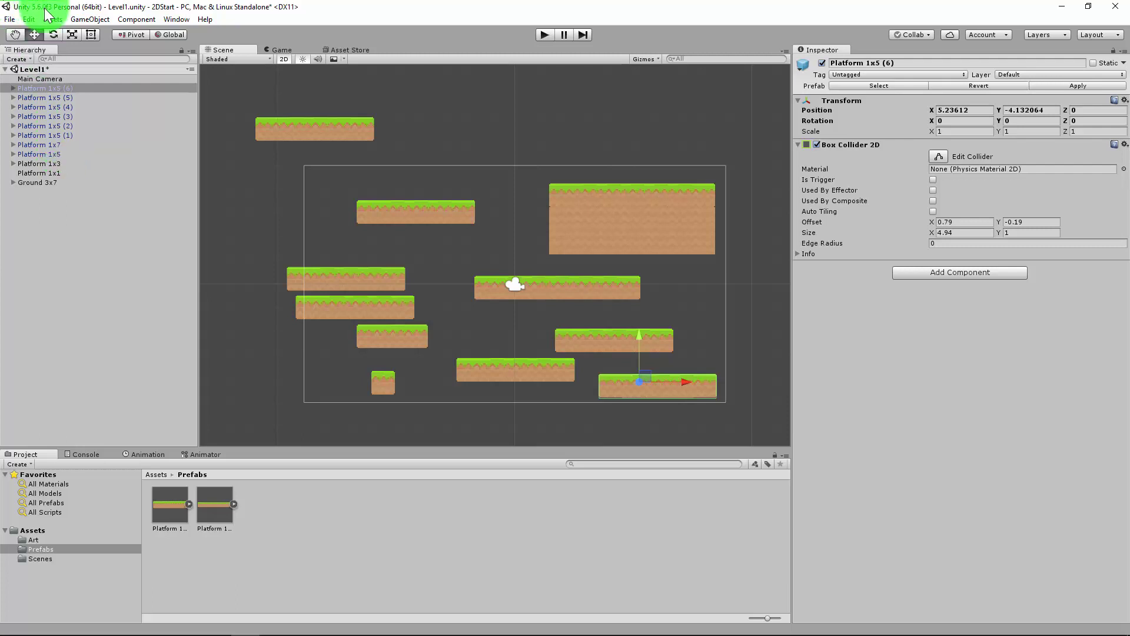
- Save Level1 with File > Save Scenes and show the Scenes folder
click(10, 19)
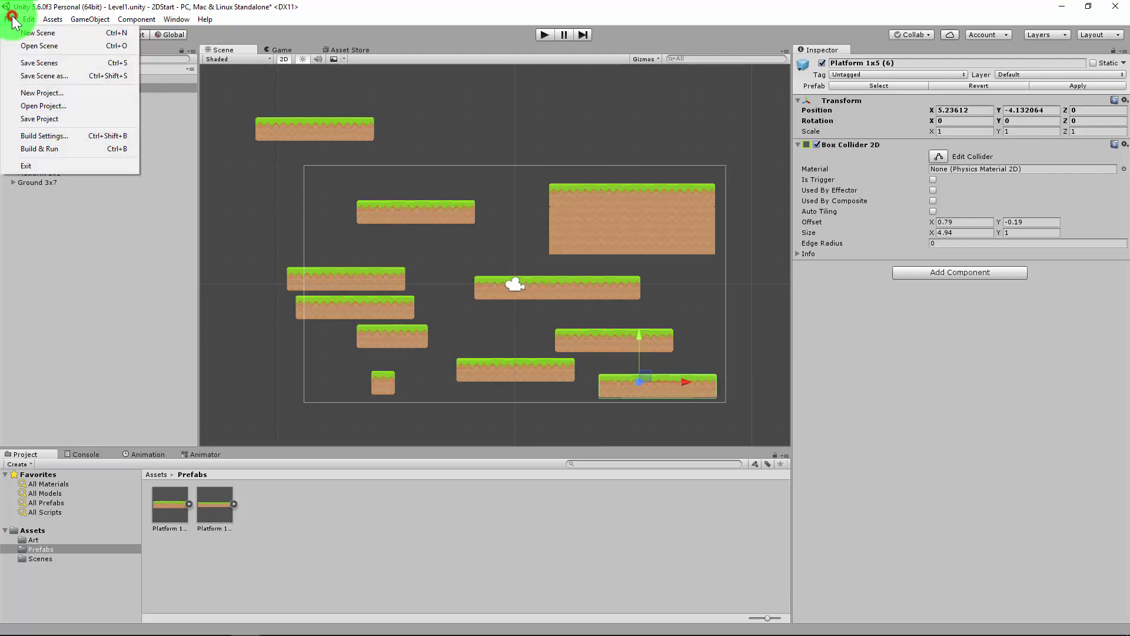
click(26, 62)
click(49, 557)
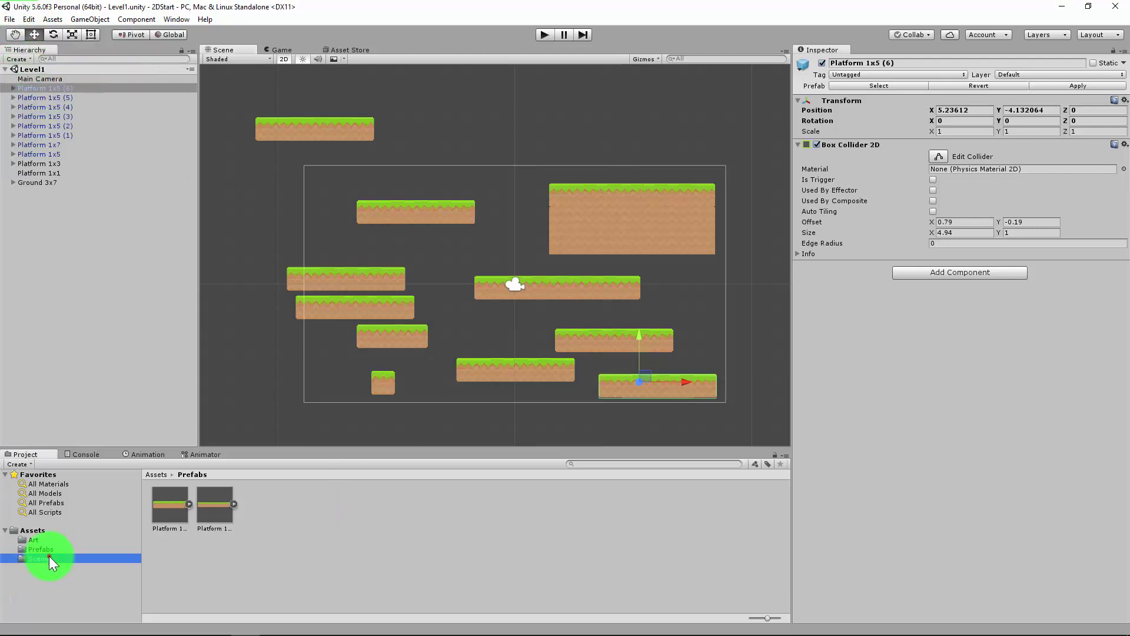